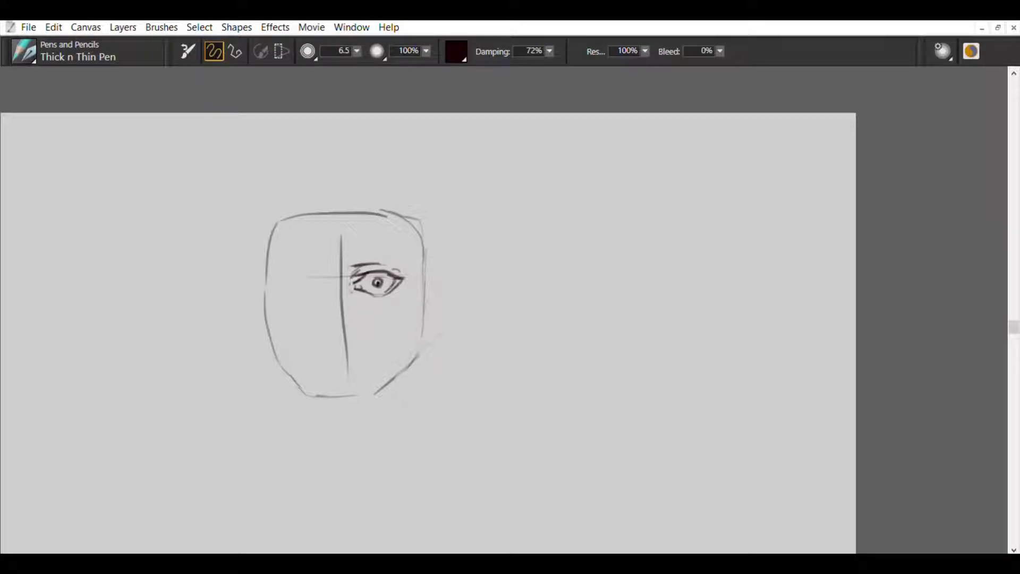
# Erase the face's centre guidelines and draw a thick dark eyebrow with brow and under-eye creases around the eye.
pyautogui.moveTo(345, 258)
pyautogui.mouseDown()
pyautogui.moveTo(412, 253)
pyautogui.moveTo(386, 243)
pyautogui.moveTo(408, 250)
pyautogui.moveTo(402, 240)
pyautogui.moveTo(363, 248)
pyautogui.moveTo(341, 265)
pyautogui.moveTo(340, 282)
pyautogui.moveTo(336, 262)
pyautogui.moveTo(348, 374)
pyautogui.mouseUp()
pyautogui.press('n')
pyautogui.press('n')
pyautogui.press('n')
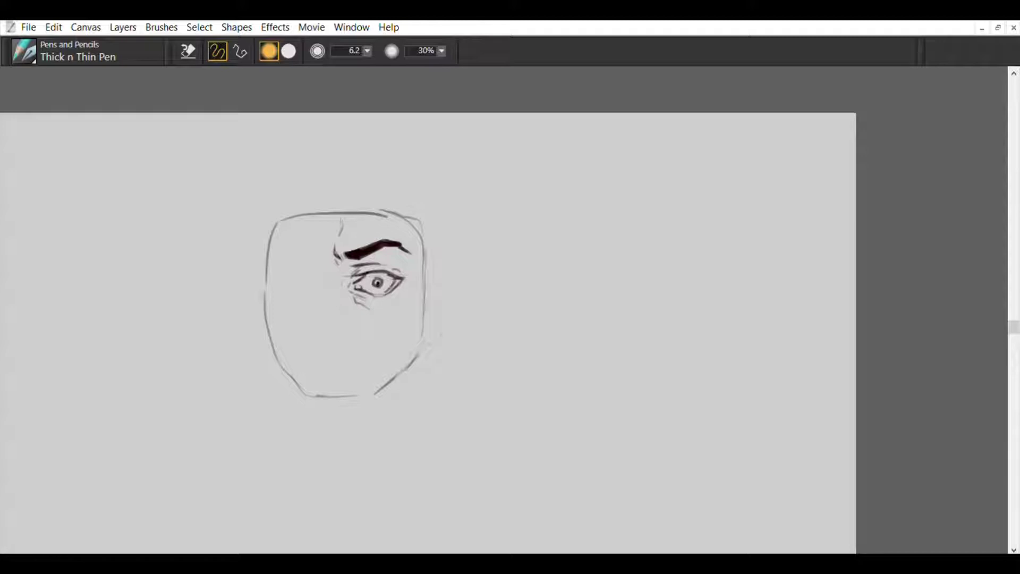
# Draw the hand's contour curving beneath the eye, around the raised thumb and down to the jaw.
pyautogui.press('n')
pyautogui.moveTo(325, 257)
pyautogui.mouseDown()
pyautogui.moveTo(346, 308)
pyautogui.moveTo(367, 317)
pyautogui.moveTo(391, 320)
pyautogui.moveTo(419, 301)
pyautogui.moveTo(422, 318)
pyautogui.moveTo(388, 380)
pyautogui.mouseUp()
pyautogui.moveTo(401, 306); pyautogui.dragTo(384, 324)
pyautogui.press('e')
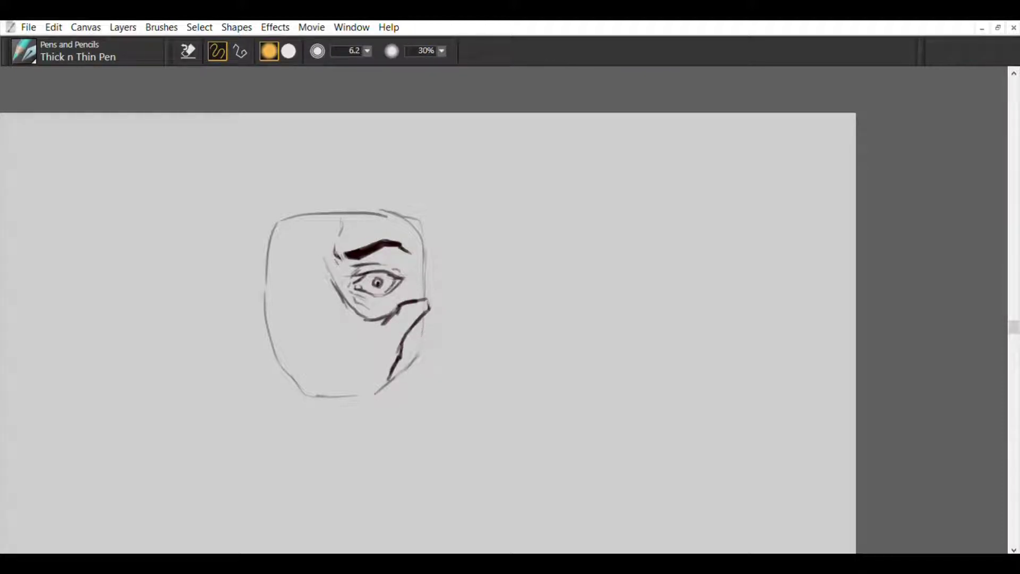
pyautogui.press('e')
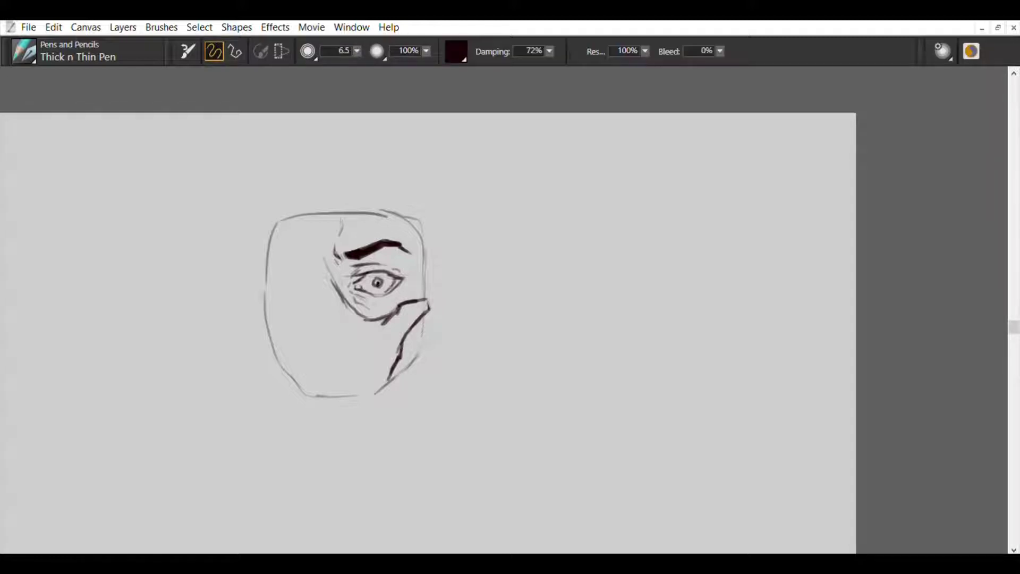
# Sketch both wrist edges, the raised index finger with its nail, and the first palm lines.
pyautogui.moveTo(330, 324)
pyautogui.mouseDown()
pyautogui.moveTo(334, 372)
pyautogui.moveTo(362, 413)
pyautogui.mouseUp()
pyautogui.moveTo(388, 372); pyautogui.dragTo(404, 402)
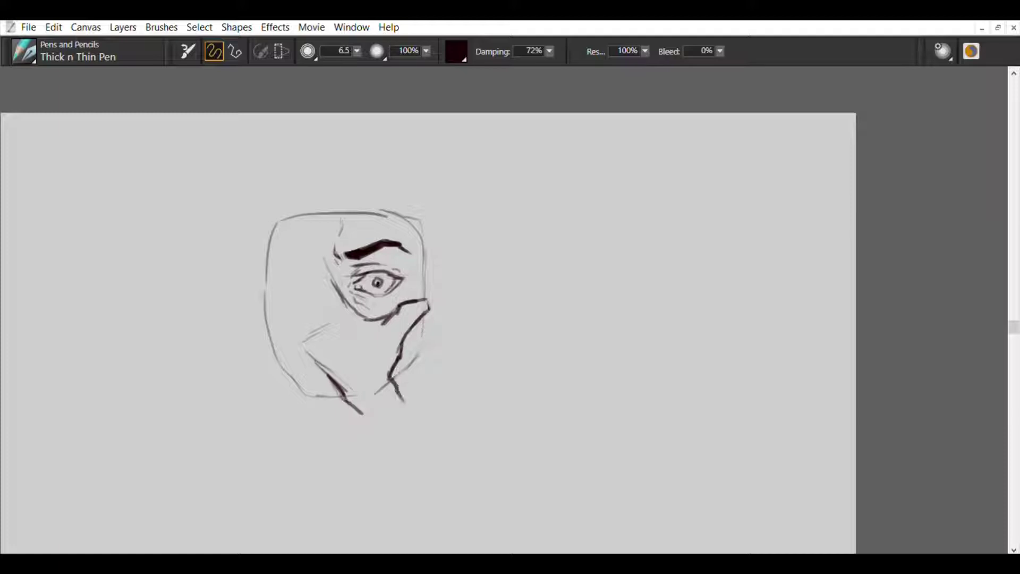
pyautogui.moveTo(317, 285); pyautogui.dragTo(334, 321)
pyautogui.moveTo(312, 252)
pyautogui.mouseDown()
pyautogui.moveTo(341, 290)
pyautogui.moveTo(301, 246)
pyautogui.moveTo(304, 228)
pyautogui.moveTo(327, 271)
pyautogui.moveTo(315, 284)
pyautogui.moveTo(324, 306)
pyautogui.moveTo(368, 362)
pyautogui.mouseUp()
pyautogui.moveTo(315, 321); pyautogui.dragTo(346, 364)
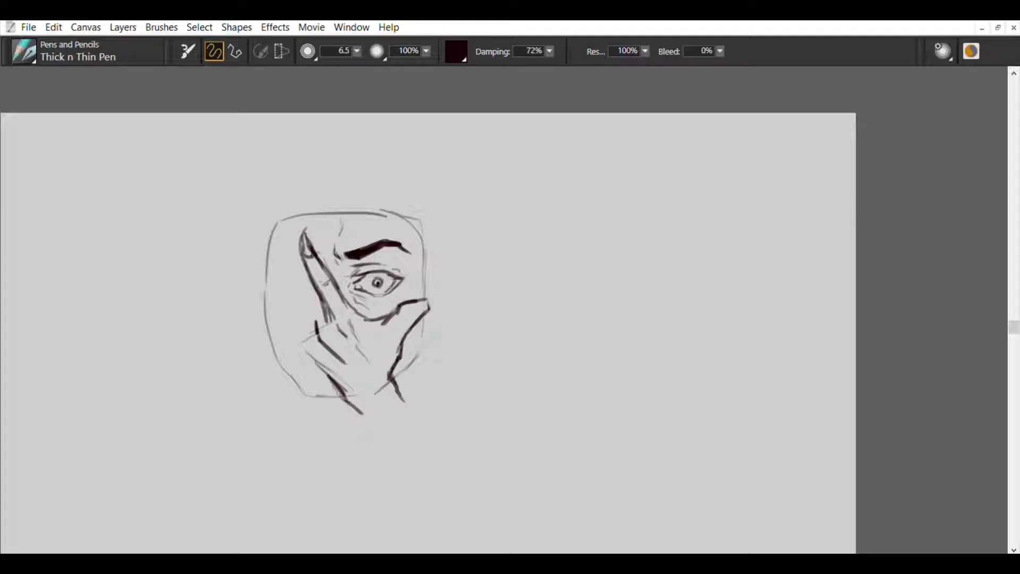
# Remove the index fingertip, the lower palm lines and the left wrist edge from the hand sketch.
pyautogui.moveTo(34, 487); pyautogui.dragTo(61, 377)
pyautogui.moveTo(6, 521); pyautogui.dragTo(24, 495)
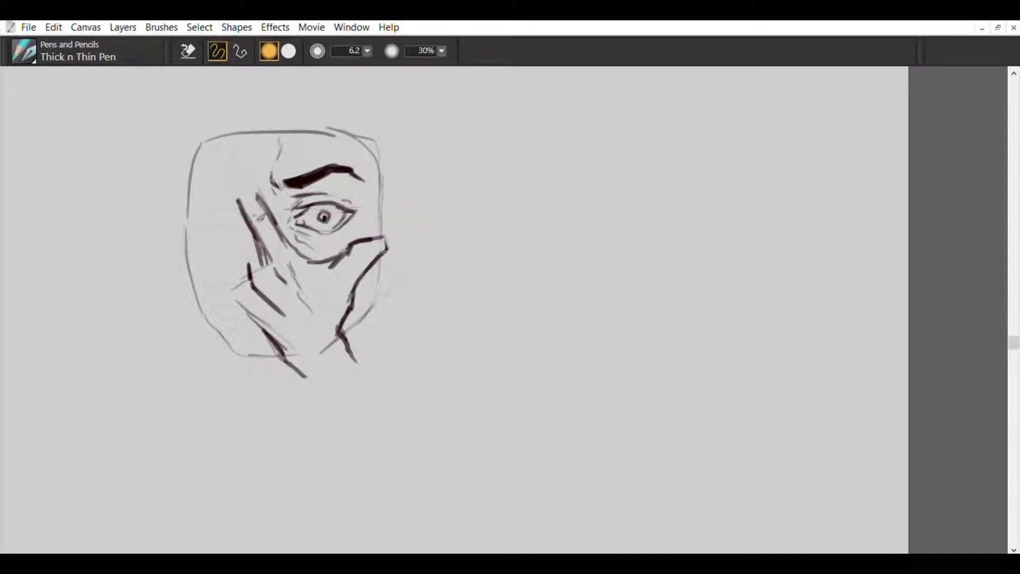
pyautogui.hotkey('ctrl', 'z')
pyautogui.hotkey('ctrl', 'z')
pyautogui.hotkey('ctrl', 'z')
pyautogui.hotkey('ctrl', 'z')
pyautogui.hotkey('ctrl', 'z')
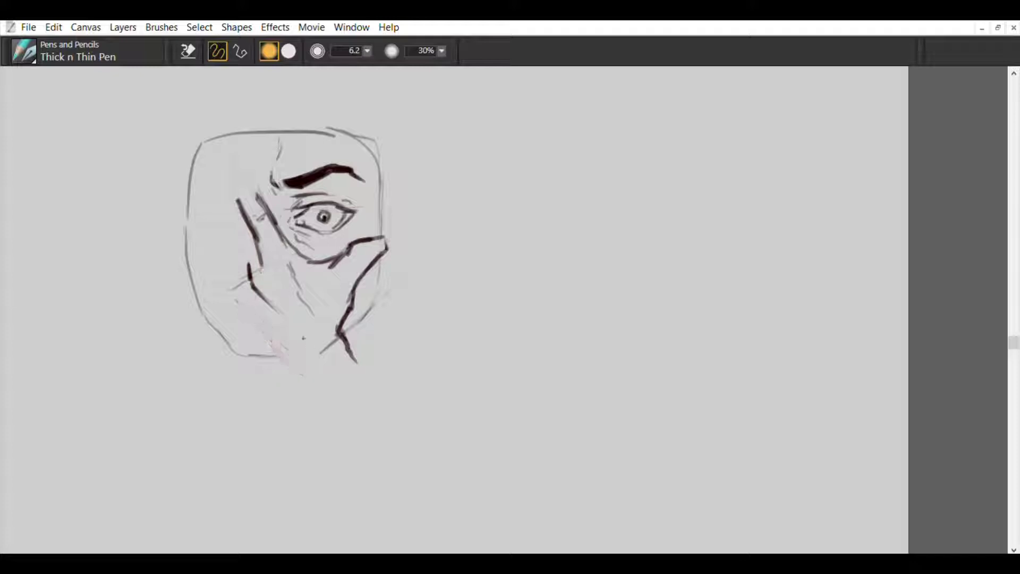
pyautogui.hotkey('ctrl', 'z')
pyautogui.hotkey('ctrl', 'z')
# Redraw the upper edges of the raised index finger.
pyautogui.moveTo(239, 190)
pyautogui.mouseDown()
pyautogui.moveTo(250, 188)
pyautogui.moveTo(247, 197)
pyautogui.moveTo(248, 169)
pyautogui.mouseUp()
pyautogui.moveTo(249, 170); pyautogui.dragTo(265, 200)
pyautogui.moveTo(248, 180)
pyautogui.mouseDown()
pyautogui.moveTo(273, 219)
pyautogui.moveTo(247, 196)
pyautogui.mouseUp()
pyautogui.moveTo(253, 182); pyautogui.dragTo(269, 205)
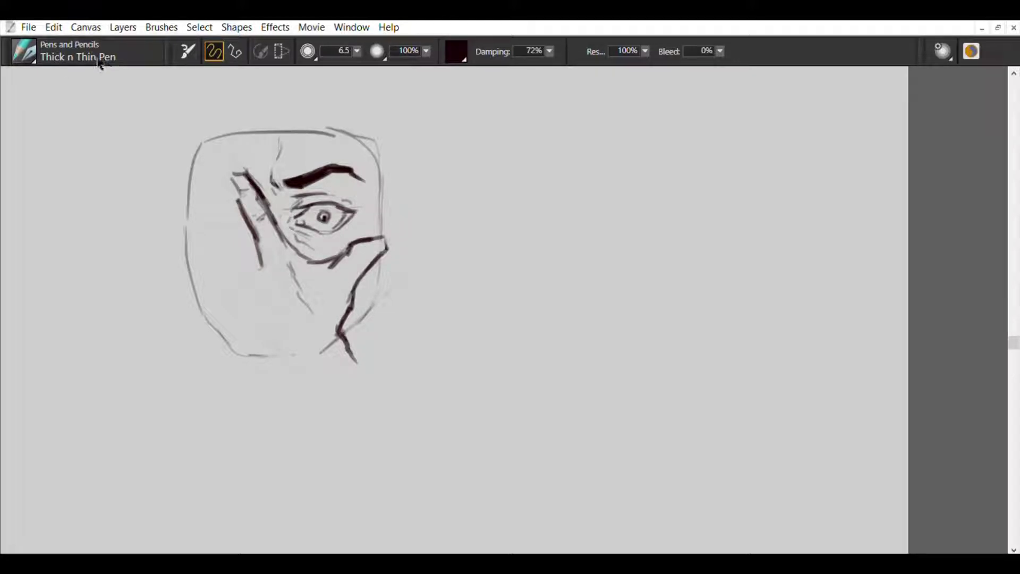
pyautogui.hotkey('ctrl', 'z')
pyautogui.moveTo(228, 179); pyautogui.dragTo(238, 200)
# Darken the contour from the index finger to beneath the eye, clean its edge and add a long pointed nail.
pyautogui.moveTo(265, 200)
pyautogui.mouseDown()
pyautogui.moveTo(279, 231)
pyautogui.moveTo(316, 262)
pyautogui.mouseUp()
pyautogui.press('e')
pyautogui.moveTo(254, 179); pyautogui.dragTo(276, 220)
pyautogui.press('p')
pyautogui.moveTo(230, 179)
pyautogui.mouseDown()
pyautogui.moveTo(250, 169)
pyautogui.moveTo(223, 151)
pyautogui.moveTo(242, 176)
pyautogui.moveTo(243, 158)
pyautogui.mouseUp()
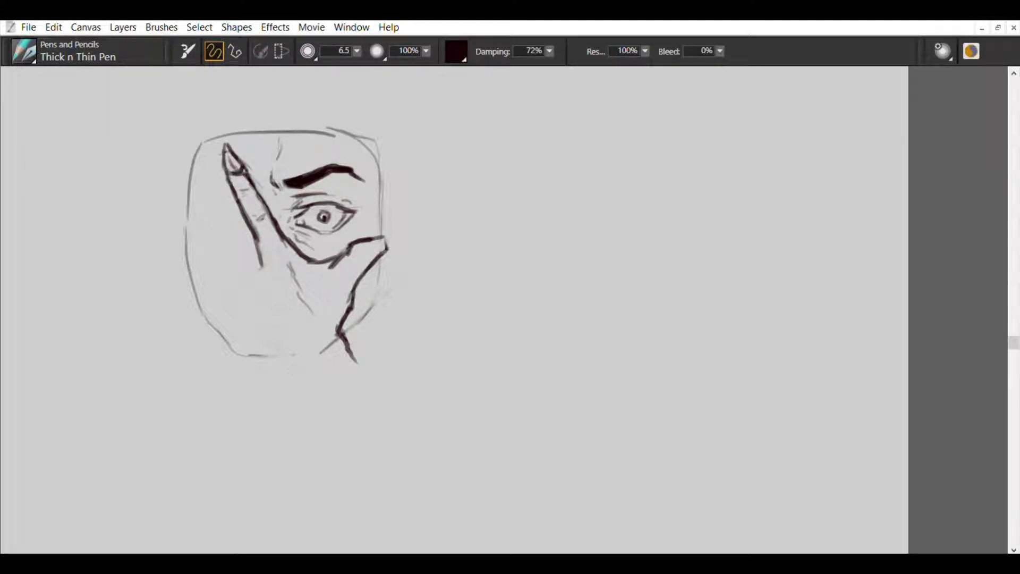
pyautogui.press('e')
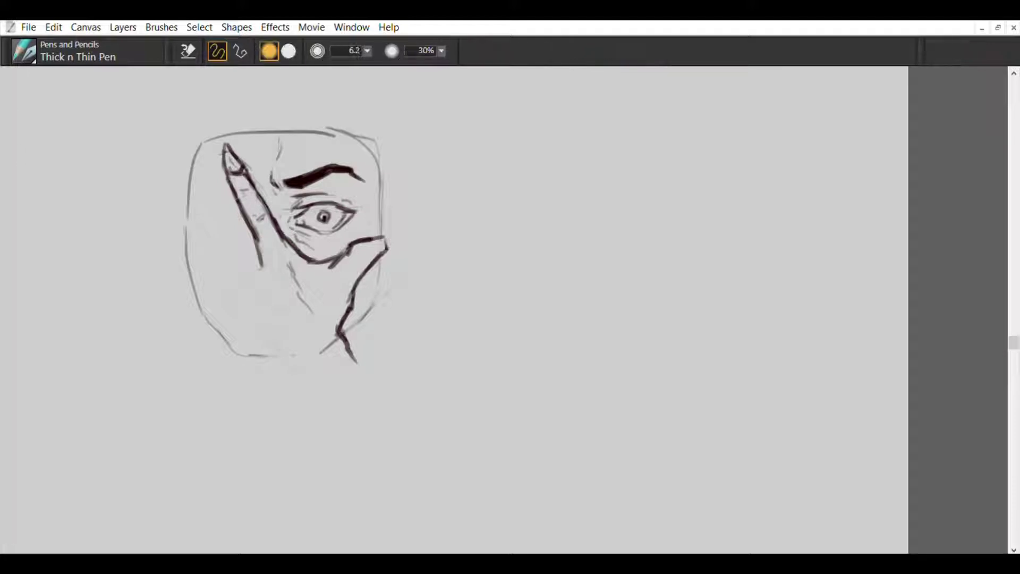
pyautogui.press('e')
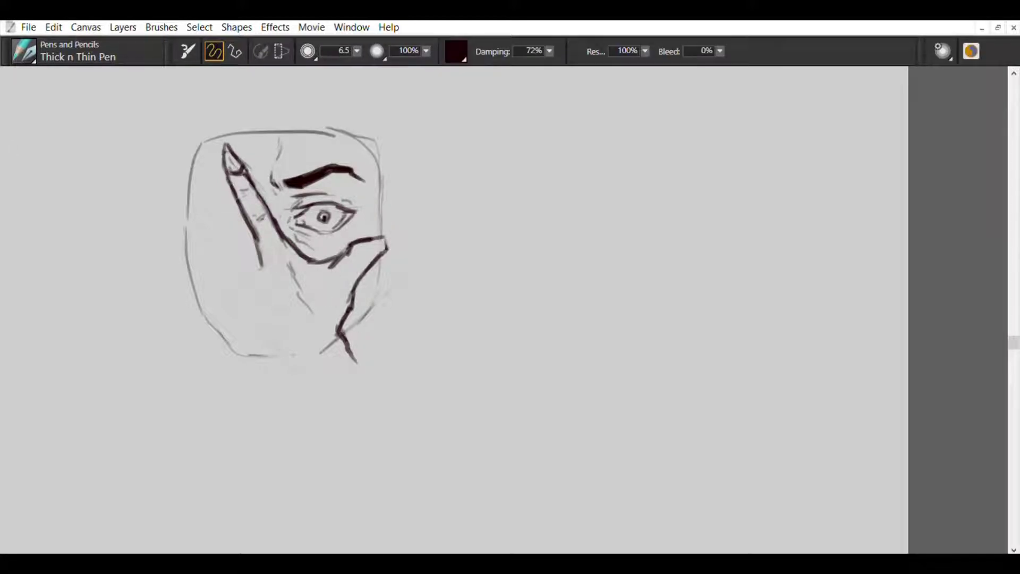
# Darken the base of the index finger and mark the knuckles on the back of the hand.
pyautogui.moveTo(259, 234); pyautogui.dragTo(256, 269)
pyautogui.hotkey('ctrl', 'z')
pyautogui.moveTo(269, 275); pyautogui.dragTo(282, 290)
pyautogui.moveTo(238, 266); pyautogui.dragTo(233, 284)
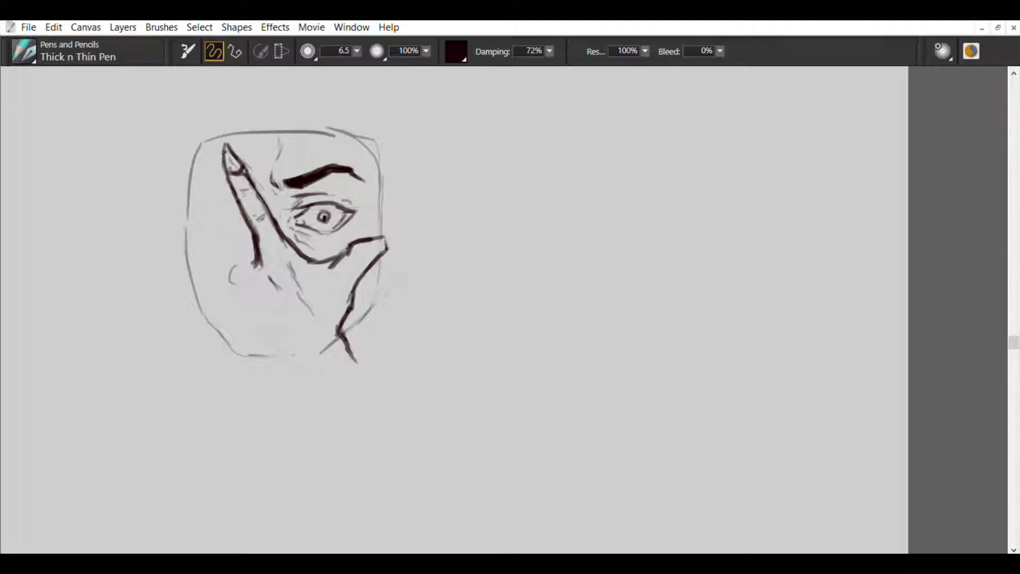
# Draw the remaining fingers beside the index finger and the outer edge of the hand along the face outline.
pyautogui.moveTo(232, 234); pyautogui.dragTo(254, 261)
pyautogui.moveTo(211, 186)
pyautogui.mouseDown()
pyautogui.moveTo(224, 231)
pyautogui.moveTo(254, 263)
pyautogui.moveTo(222, 279)
pyautogui.moveTo(250, 314)
pyautogui.mouseUp()
pyautogui.moveTo(240, 274); pyautogui.dragTo(252, 289)
pyautogui.moveTo(194, 208); pyautogui.dragTo(221, 272)
pyautogui.moveTo(202, 188)
pyautogui.mouseDown()
pyautogui.moveTo(196, 214)
pyautogui.moveTo(196, 184)
pyautogui.moveTo(185, 200)
pyautogui.moveTo(162, 199)
pyautogui.mouseUp()
pyautogui.moveTo(202, 181)
pyautogui.mouseDown()
pyautogui.moveTo(210, 284)
pyautogui.moveTo(228, 309)
pyautogui.mouseUp()
pyautogui.moveTo(190, 249)
pyautogui.mouseDown()
pyautogui.moveTo(211, 318)
pyautogui.moveTo(266, 363)
pyautogui.mouseUp()
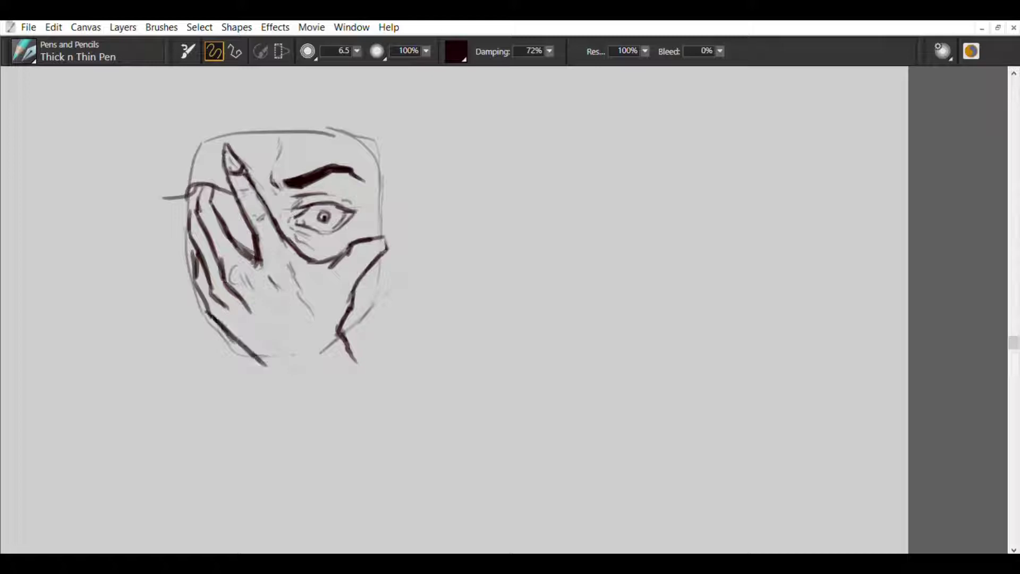
# Add tendon lines on the back of the hand and erase the chin guideline crossing it.
pyautogui.moveTo(212, 317)
pyautogui.mouseDown()
pyautogui.moveTo(234, 341)
pyautogui.moveTo(267, 333)
pyautogui.mouseUp()
pyautogui.moveTo(263, 324); pyautogui.dragTo(285, 341)
pyautogui.press('n')
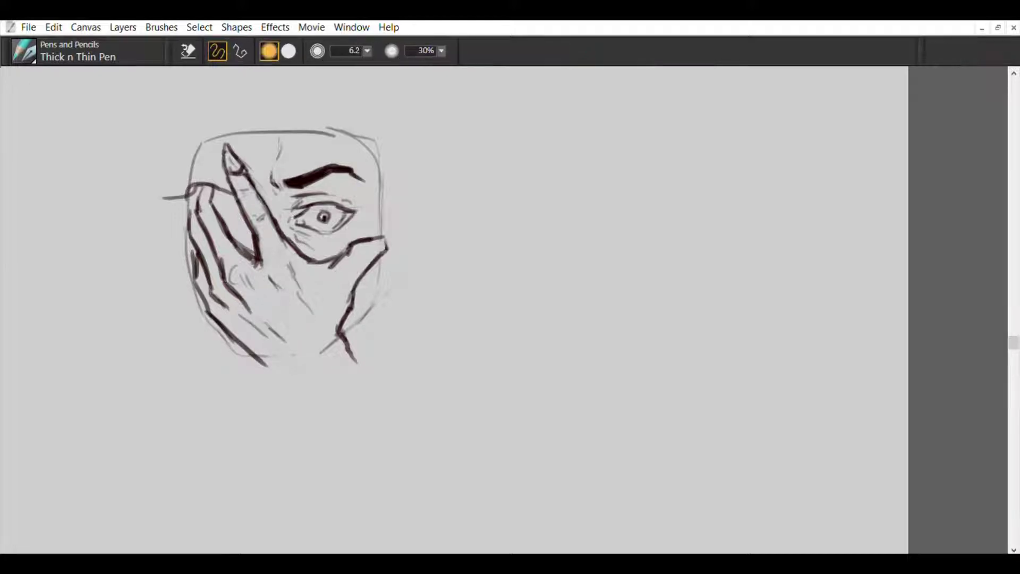
pyautogui.press('n')
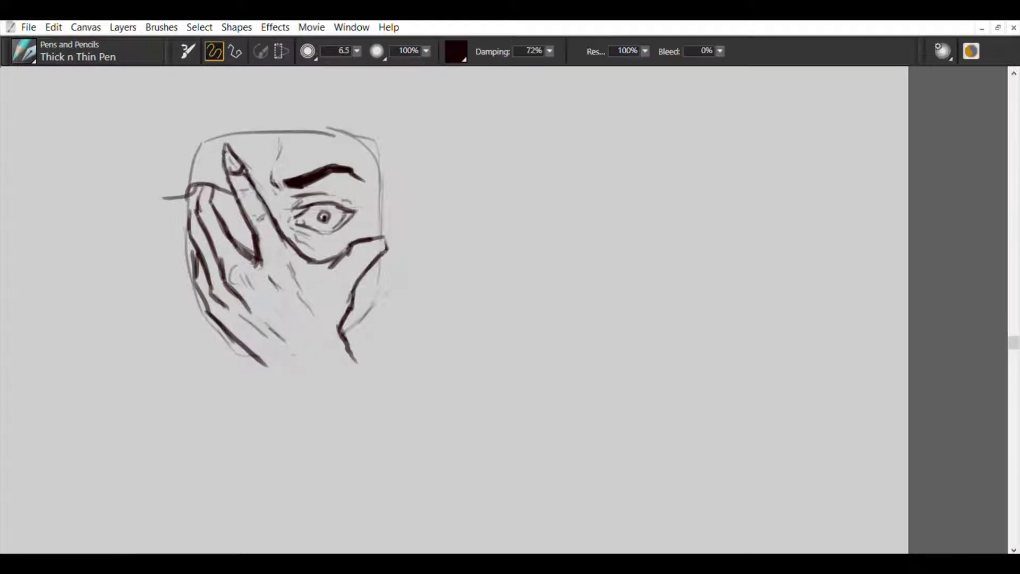
# Draw the outer wrist edge from the heel of the hand, then clean up and redraw the joint as one line.
pyautogui.moveTo(263, 358)
pyautogui.mouseDown()
pyautogui.moveTo(287, 375)
pyautogui.moveTo(319, 428)
pyautogui.mouseUp()
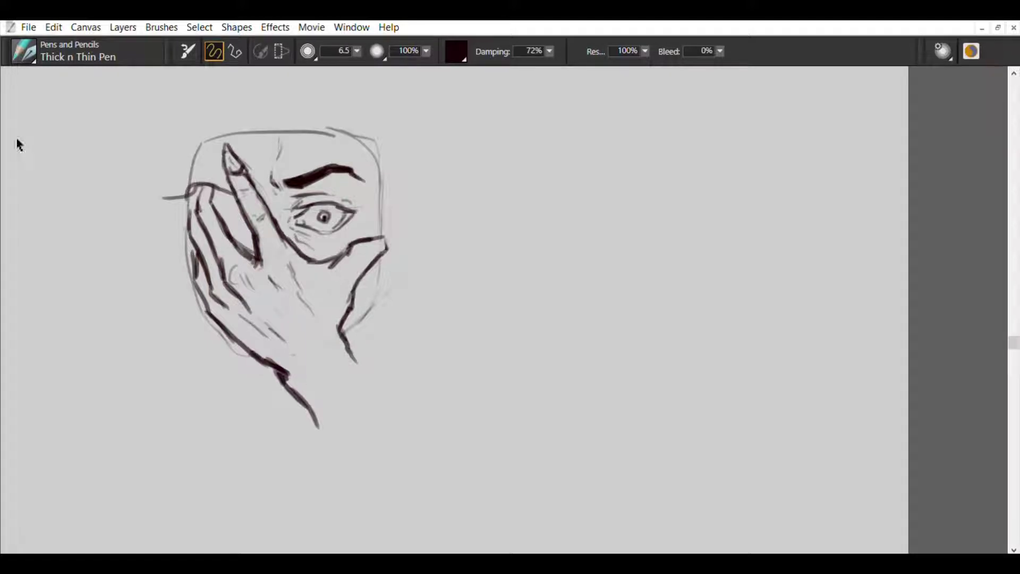
pyautogui.press('n')
pyautogui.moveTo(287, 382)
pyautogui.mouseDown()
pyautogui.moveTo(279, 373)
pyautogui.moveTo(289, 369)
pyautogui.moveTo(300, 401)
pyautogui.mouseUp()
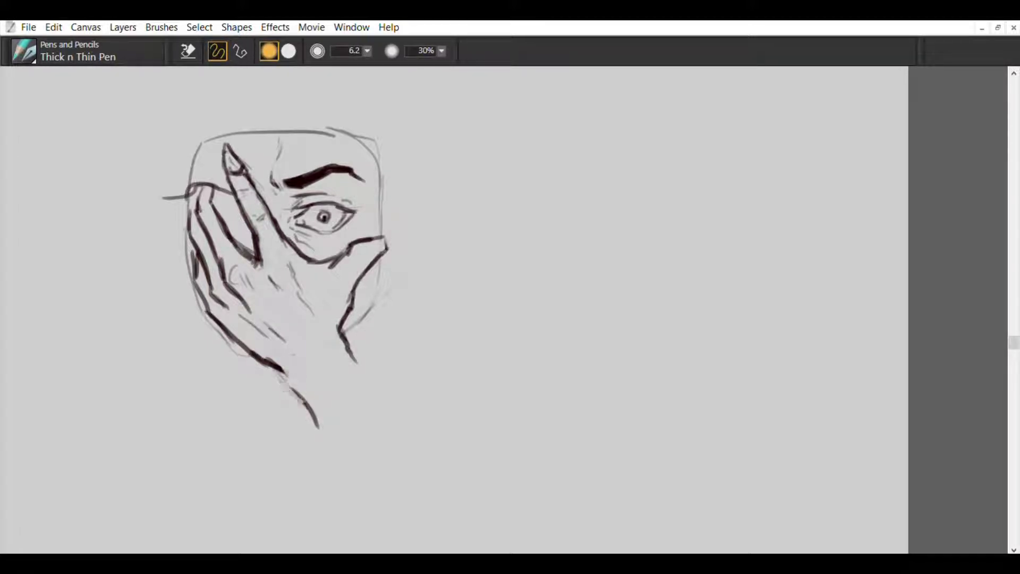
pyautogui.press('n')
pyautogui.moveTo(272, 367); pyautogui.dragTo(321, 429)
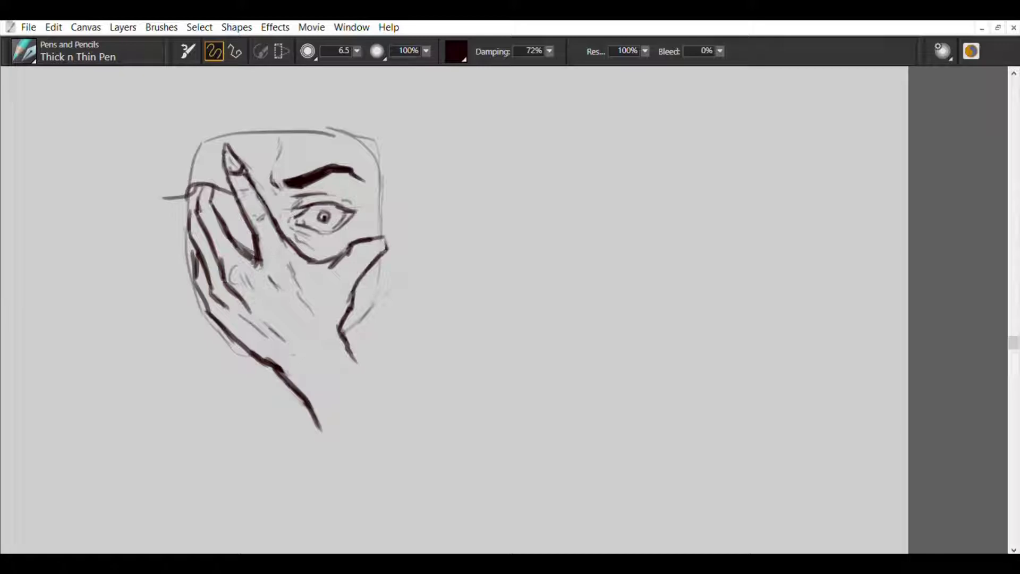
# Add a pointed nail to the thumb and thin the thumb's outer contour with the eraser.
pyautogui.moveTo(372, 243)
pyautogui.mouseDown()
pyautogui.moveTo(393, 233)
pyautogui.moveTo(347, 291)
pyautogui.mouseUp()
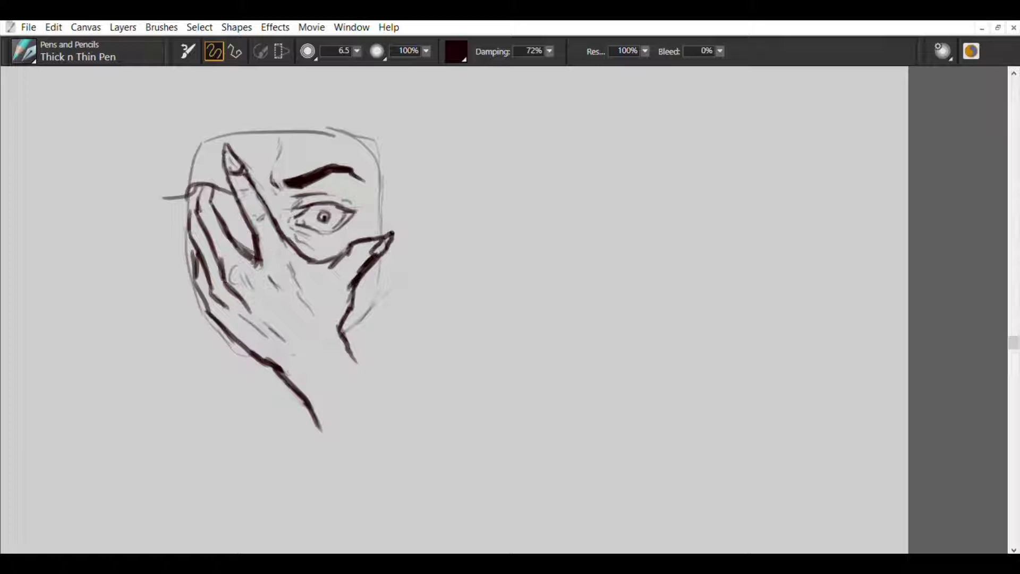
pyautogui.press('e')
pyautogui.moveTo(381, 253); pyautogui.dragTo(363, 278)
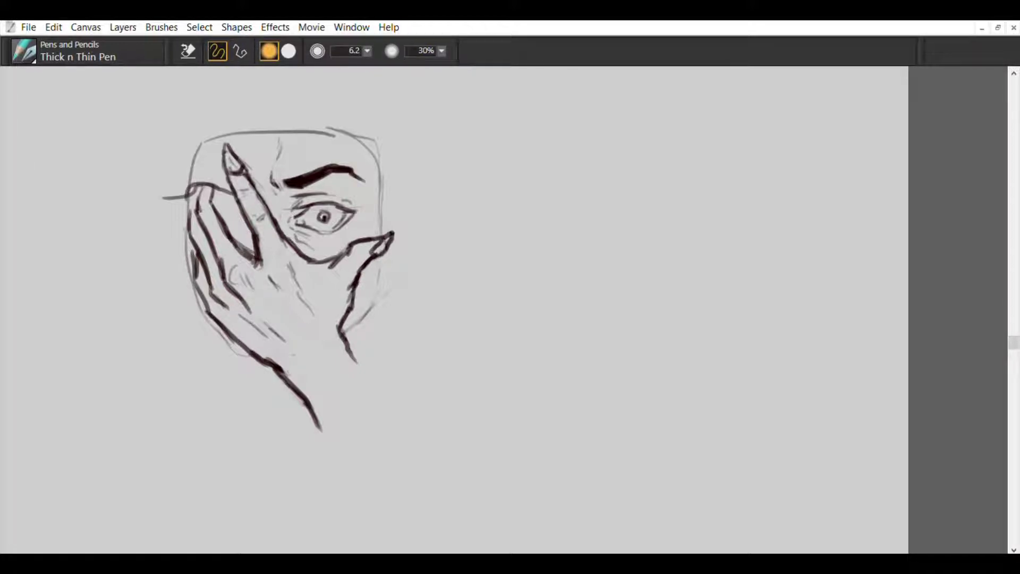
# Erase the upper corners of the head guideline and sketch the first hair curl above the forehead.
pyautogui.moveTo(192, 184); pyautogui.dragTo(189, 162)
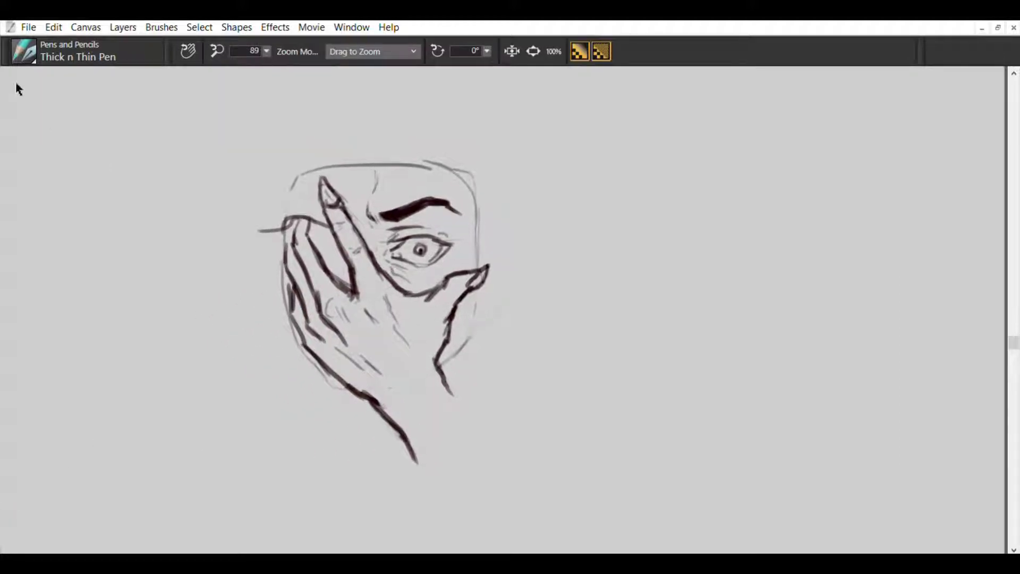
pyautogui.moveTo(361, 159)
pyautogui.mouseDown()
pyautogui.moveTo(396, 191)
pyautogui.moveTo(439, 163)
pyautogui.moveTo(474, 203)
pyautogui.mouseUp()
pyautogui.press('e')
pyautogui.press('e')
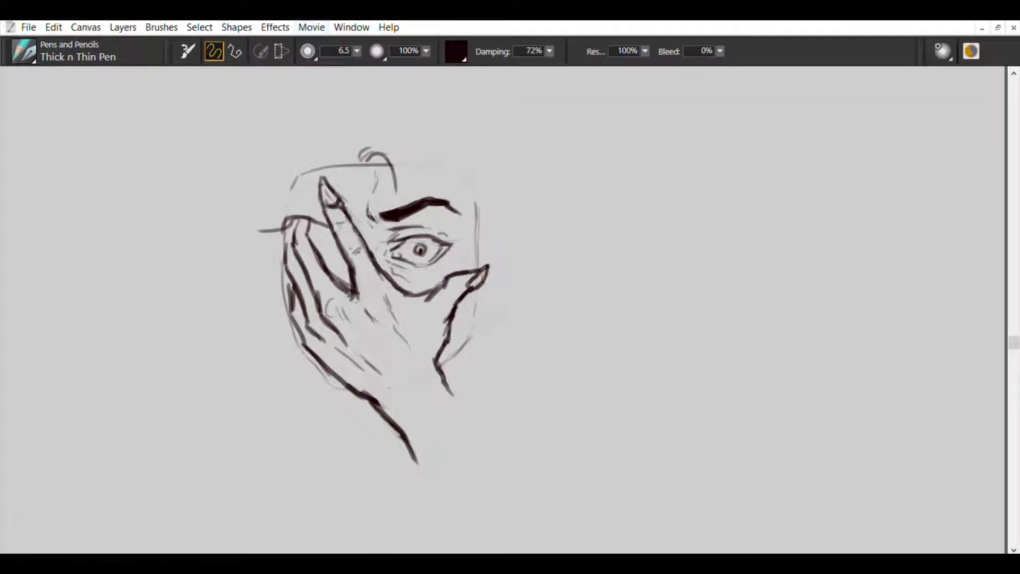
# Sketch the fringe with hair locks falling over the forehead and eyebrow beside the eye.
pyautogui.moveTo(406, 207); pyautogui.dragTo(397, 143)
pyautogui.moveTo(414, 191)
pyautogui.mouseDown()
pyautogui.moveTo(412, 147)
pyautogui.moveTo(352, 158)
pyautogui.mouseUp()
pyautogui.moveTo(406, 126)
pyautogui.mouseDown()
pyautogui.moveTo(418, 148)
pyautogui.moveTo(413, 171)
pyautogui.moveTo(450, 227)
pyautogui.mouseUp()
pyautogui.hotkey('ctrl', 'z')
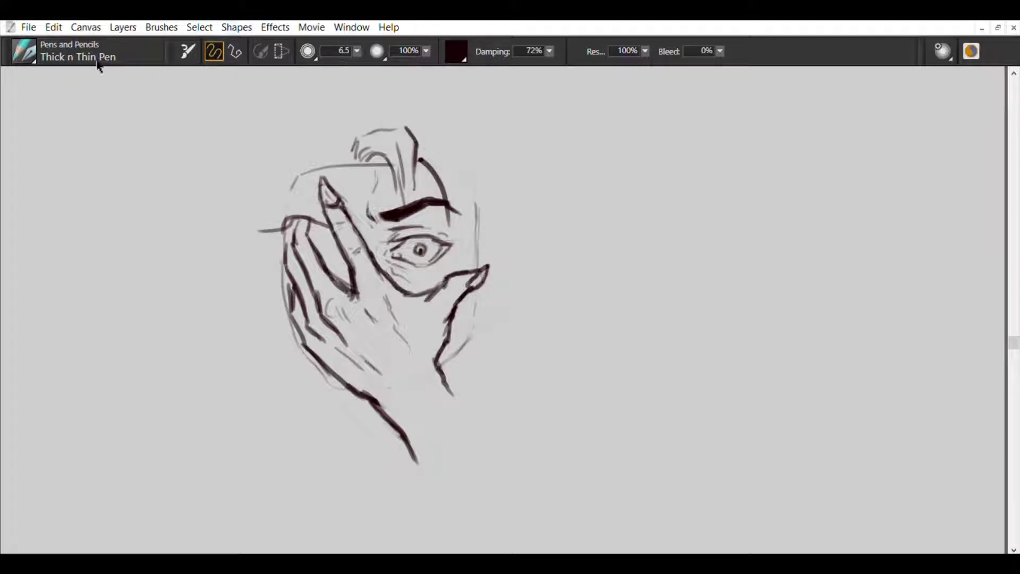
pyautogui.hotkey('ctrl', 'z')
pyautogui.moveTo(416, 160); pyautogui.dragTo(441, 232)
pyautogui.moveTo(437, 197)
pyautogui.mouseDown()
pyautogui.moveTo(429, 149)
pyautogui.moveTo(367, 127)
pyautogui.moveTo(429, 142)
pyautogui.moveTo(467, 279)
pyautogui.mouseUp()
pyautogui.hotkey('ctrl', 'z')
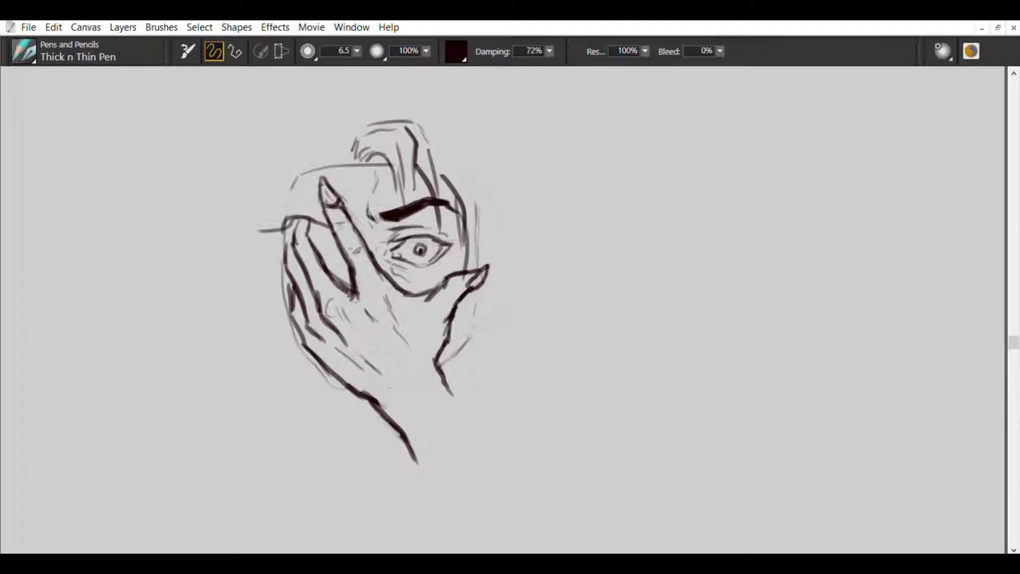
# Sketch the hair on the open-eye side of the head, ending in a pointed tuft at the temple.
pyautogui.moveTo(491, 211)
pyautogui.mouseDown()
pyautogui.moveTo(469, 261)
pyautogui.moveTo(473, 225)
pyautogui.mouseUp()
pyautogui.moveTo(425, 126)
pyautogui.mouseDown()
pyautogui.moveTo(466, 156)
pyautogui.moveTo(470, 220)
pyautogui.mouseUp()
pyautogui.moveTo(460, 149); pyautogui.dragTo(534, 237)
pyautogui.hotkey('ctrl', 'z')
pyautogui.moveTo(481, 161)
pyautogui.mouseDown()
pyautogui.moveTo(513, 228)
pyautogui.moveTo(530, 227)
pyautogui.moveTo(508, 225)
pyautogui.moveTo(512, 241)
pyautogui.moveTo(476, 268)
pyautogui.mouseUp()
pyautogui.hotkey('ctrl', 'z')
pyautogui.moveTo(478, 291); pyautogui.dragTo(463, 353)
pyautogui.hotkey('ctrl', 'z')
pyautogui.hotkey('ctrl', 'z')
pyautogui.hotkey('ctrl', 'z')
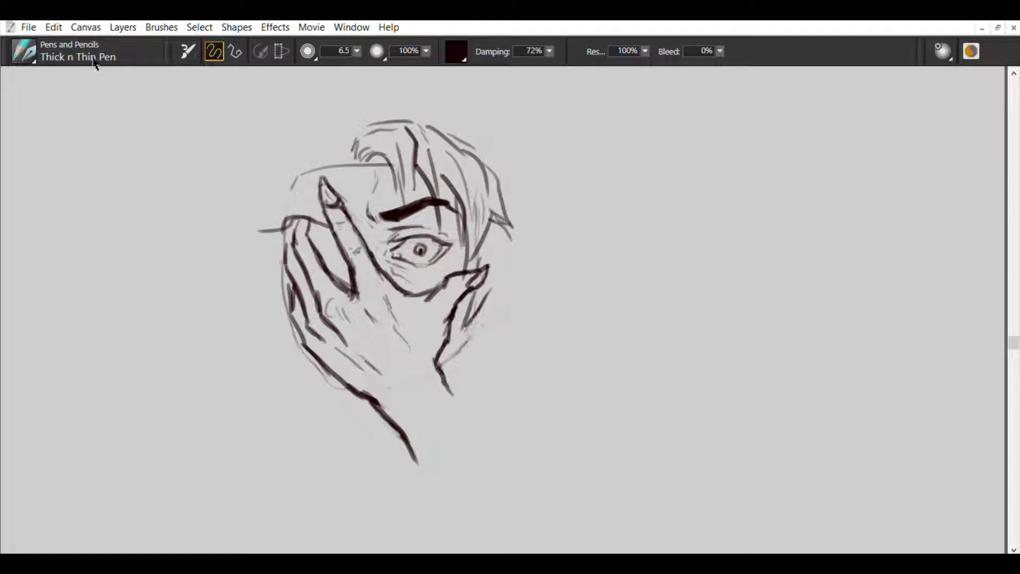
# Extend the wrist into a forearm and sketch the open sleeve cuff around it.
pyautogui.scroll(-2, 73, 464)
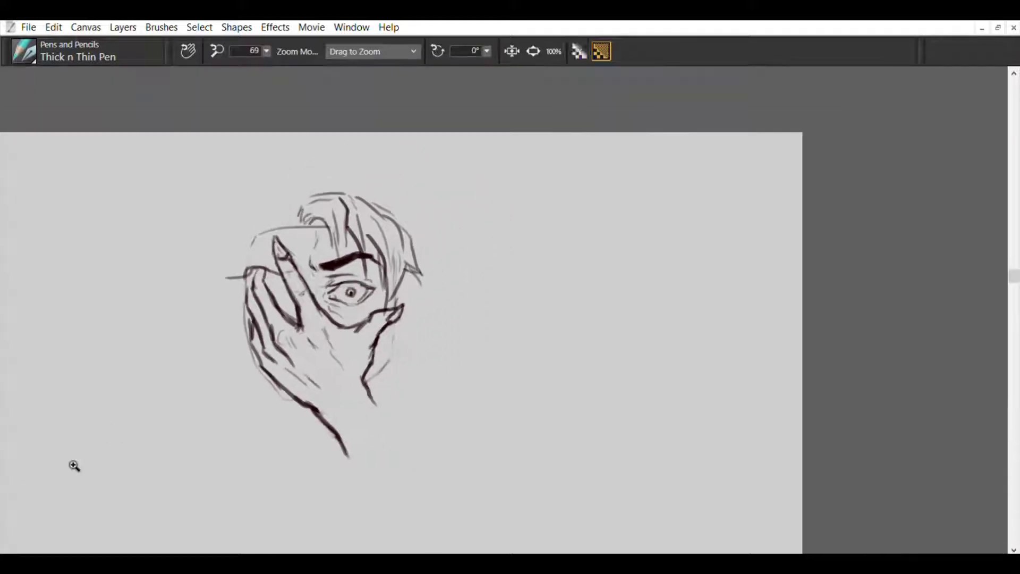
pyautogui.moveTo(73, 464)
pyautogui.mouseDown()
pyautogui.moveTo(211, 275)
pyautogui.moveTo(202, 321)
pyautogui.mouseUp()
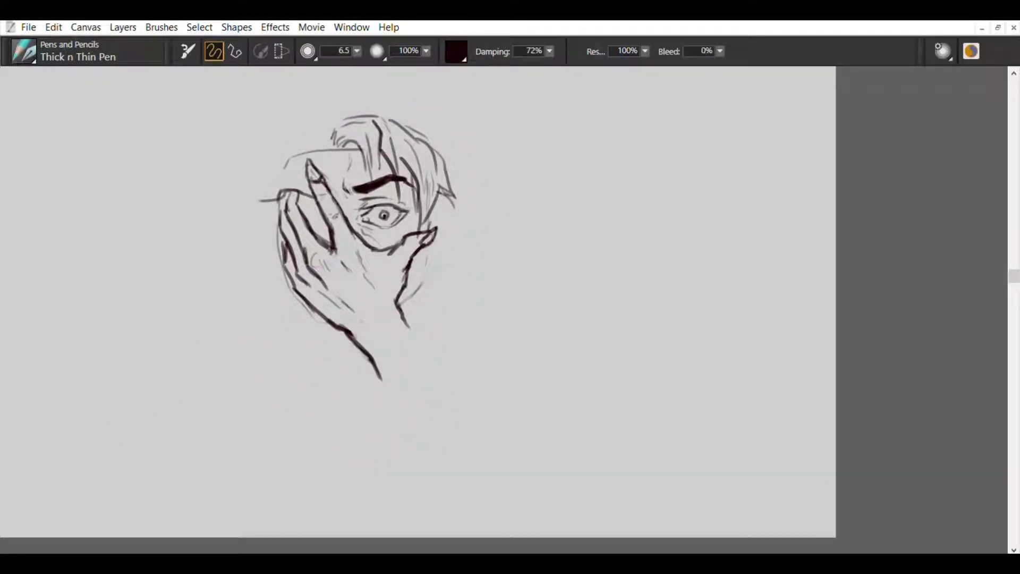
pyautogui.moveTo(417, 298)
pyautogui.mouseDown()
pyautogui.moveTo(414, 326)
pyautogui.moveTo(453, 322)
pyautogui.moveTo(437, 353)
pyautogui.moveTo(375, 405)
pyautogui.mouseUp()
pyautogui.moveTo(432, 345)
pyautogui.mouseDown()
pyautogui.moveTo(428, 373)
pyautogui.moveTo(360, 486)
pyautogui.mouseUp()
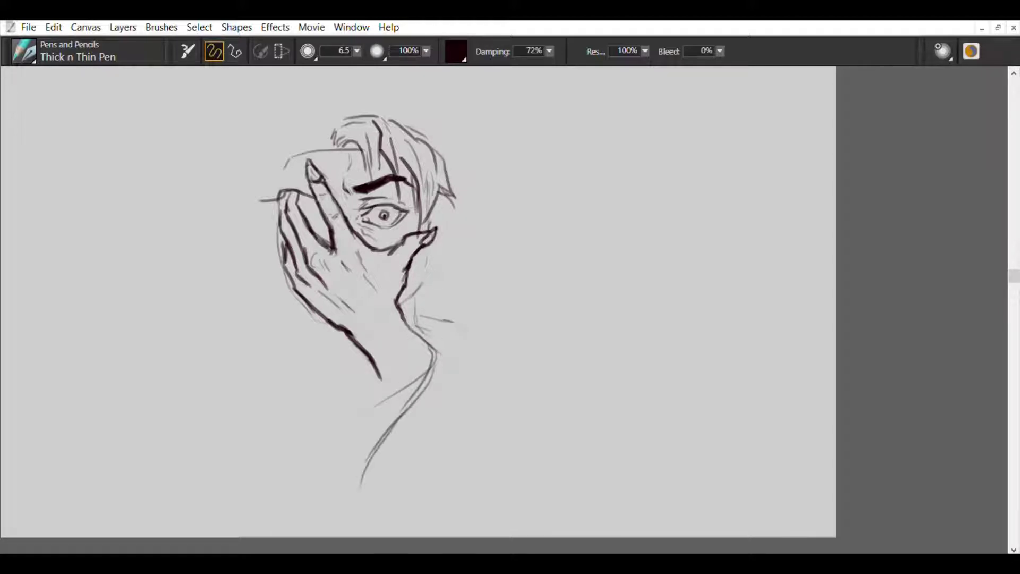
pyautogui.moveTo(379, 383)
pyautogui.mouseDown()
pyautogui.moveTo(365, 464)
pyautogui.moveTo(395, 420)
pyautogui.moveTo(380, 421)
pyautogui.mouseUp()
# Sketch the shoulder, the outer garment contour and the sleeve edges down to the bottom of the canvas.
pyautogui.moveTo(425, 338); pyautogui.dragTo(476, 368)
pyautogui.moveTo(474, 358); pyautogui.dragTo(531, 416)
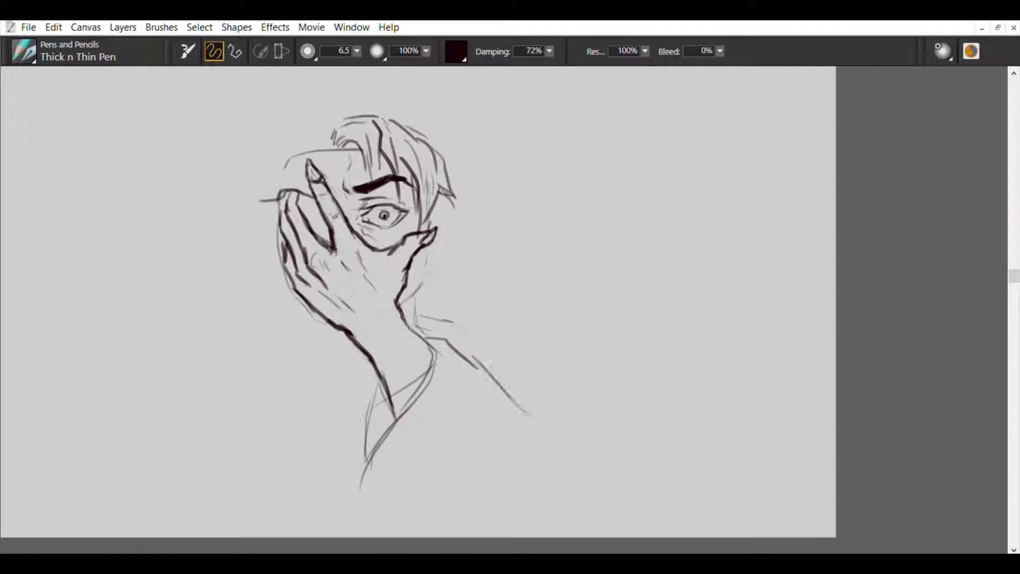
pyautogui.moveTo(457, 327)
pyautogui.mouseDown()
pyautogui.moveTo(523, 348)
pyautogui.moveTo(542, 482)
pyautogui.mouseUp()
pyautogui.moveTo(479, 378); pyautogui.dragTo(569, 513)
pyautogui.moveTo(361, 435)
pyautogui.mouseDown()
pyautogui.moveTo(348, 494)
pyautogui.moveTo(402, 537)
pyautogui.mouseUp()
pyautogui.moveTo(546, 441); pyautogui.dragTo(571, 531)
pyautogui.moveTo(549, 504); pyautogui.dragTo(569, 528)
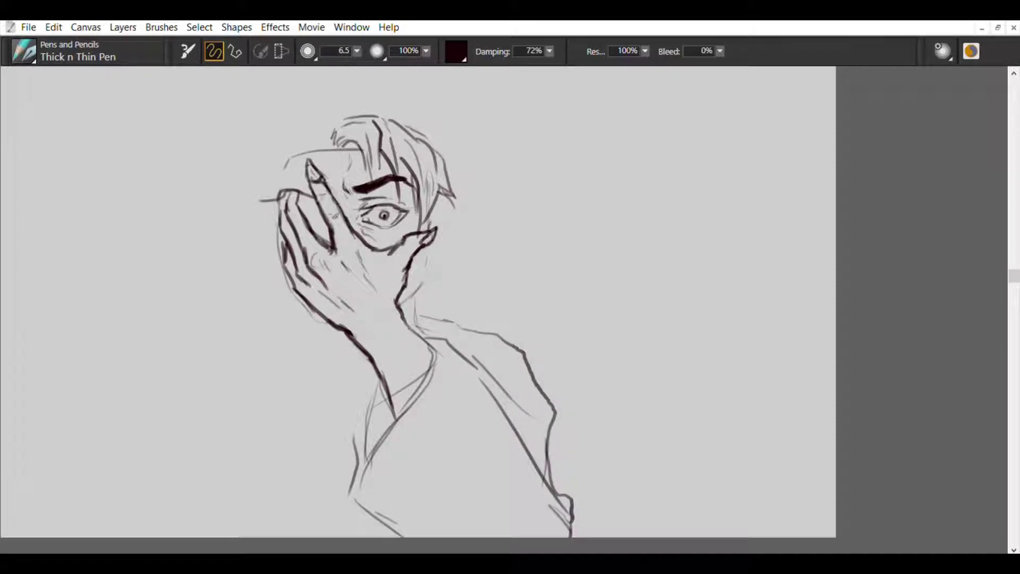
# Sketch the round beads of a necklace on both sides of the neck behind the wrist.
pyautogui.moveTo(427, 297); pyautogui.dragTo(422, 326)
pyautogui.hotkey('ctrl', 'z')
pyautogui.moveTo(439, 289)
pyautogui.mouseDown()
pyautogui.moveTo(425, 313)
pyautogui.moveTo(452, 322)
pyautogui.mouseUp()
pyautogui.moveTo(364, 365)
pyautogui.mouseDown()
pyautogui.moveTo(361, 393)
pyautogui.moveTo(340, 355)
pyautogui.moveTo(323, 354)
pyautogui.mouseUp()
pyautogui.moveTo(299, 369); pyautogui.dragTo(323, 366)
pyautogui.moveTo(316, 328); pyautogui.dragTo(307, 371)
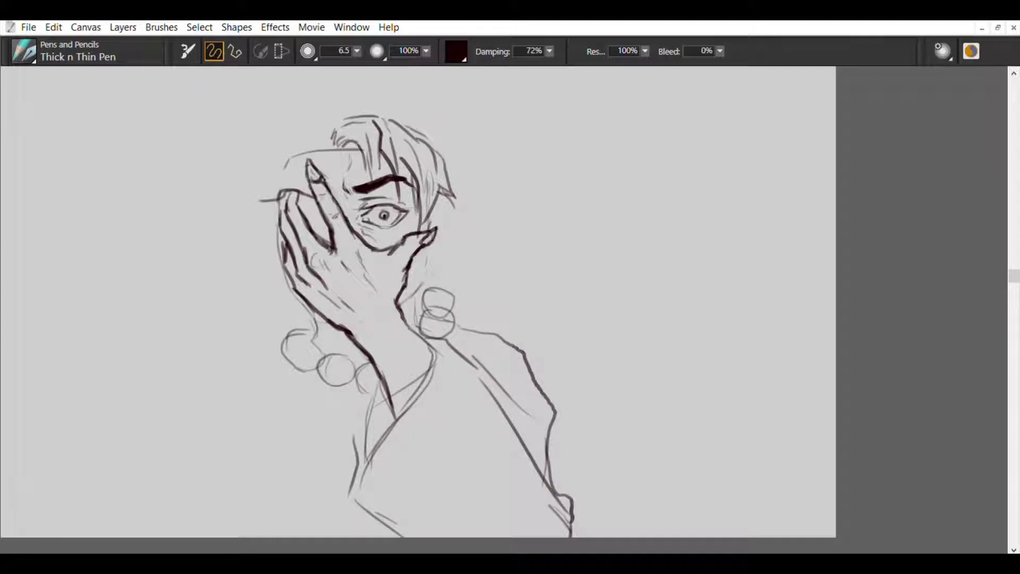
pyautogui.moveTo(287, 332); pyautogui.dragTo(297, 302)
# Draw long pointed hair strands falling from the temple past the thumb to the shoulder.
pyautogui.moveTo(443, 198)
pyautogui.mouseDown()
pyautogui.moveTo(500, 268)
pyautogui.moveTo(489, 263)
pyautogui.moveTo(510, 319)
pyautogui.mouseUp()
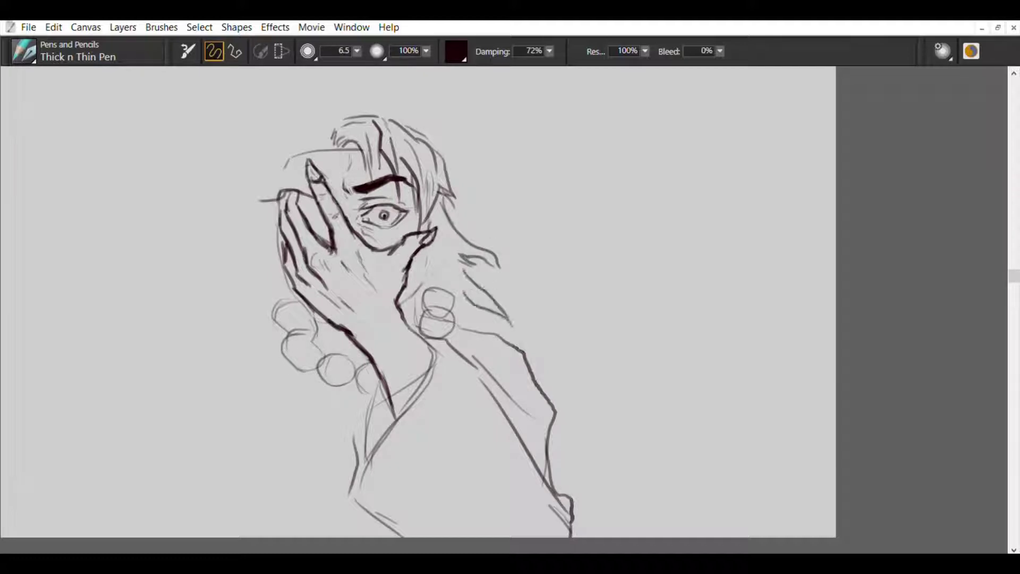
pyautogui.moveTo(465, 292); pyautogui.dragTo(499, 326)
pyautogui.moveTo(447, 235); pyautogui.dragTo(427, 266)
pyautogui.moveTo(464, 205)
pyautogui.mouseDown()
pyautogui.moveTo(428, 254)
pyautogui.moveTo(419, 299)
pyautogui.mouseUp()
pyautogui.moveTo(450, 278); pyautogui.dragTo(440, 317)
pyautogui.hotkey('ctrl', 'z')
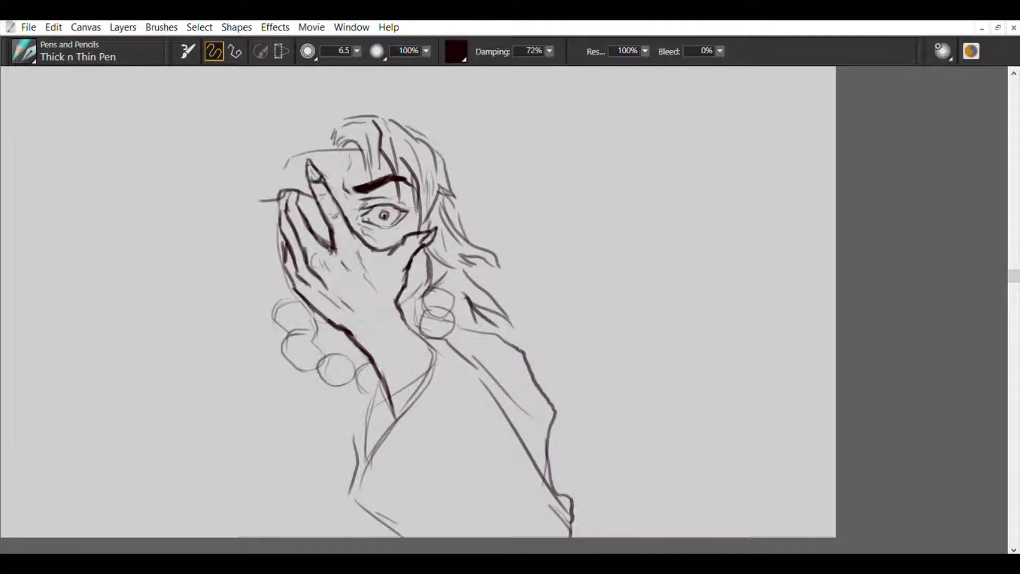
# Draw the outer hair contour from the crown down the side of the head, joining it to the long strands.
pyautogui.moveTo(459, 155); pyautogui.dragTo(449, 215)
pyautogui.moveTo(399, 119); pyautogui.dragTo(472, 167)
pyautogui.moveTo(458, 157); pyautogui.dragTo(448, 199)
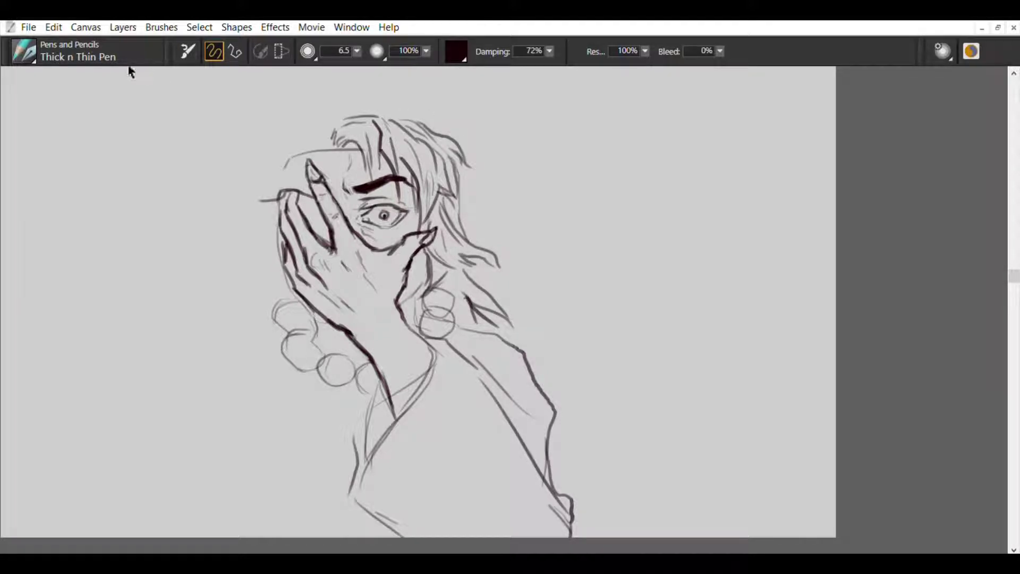
pyautogui.hotkey('ctrl', 'z')
pyautogui.moveTo(450, 158)
pyautogui.mouseDown()
pyautogui.moveTo(462, 234)
pyautogui.moveTo(483, 247)
pyautogui.mouseUp()
pyautogui.moveTo(334, 125)
pyautogui.mouseDown()
pyautogui.moveTo(402, 103)
pyautogui.moveTo(380, 123)
pyautogui.mouseUp()
pyautogui.moveTo(407, 119); pyautogui.dragTo(424, 127)
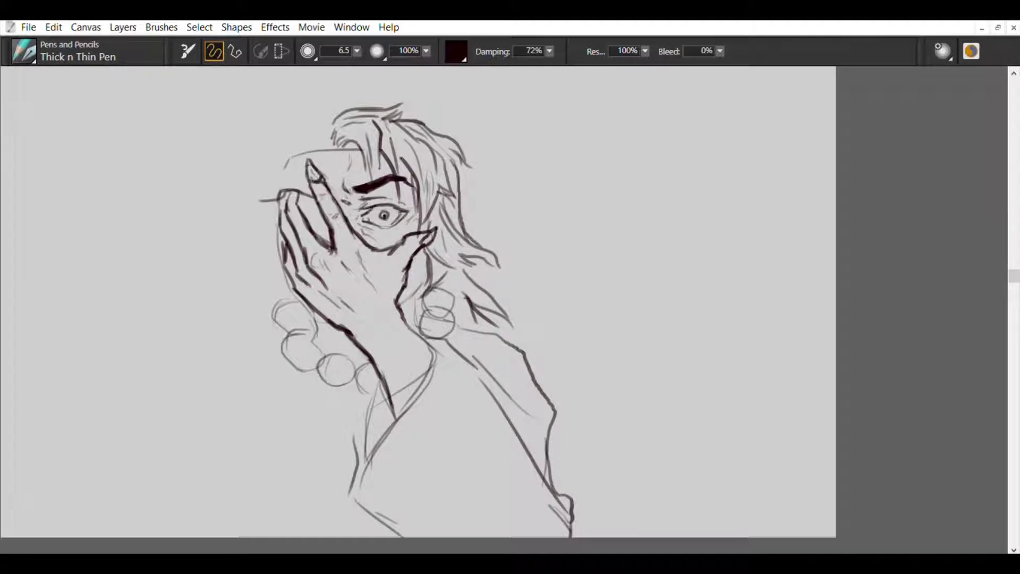
# Add fine shading strokes around the visible eye and darken the edges between the thumb and the jaw.
pyautogui.moveTo(361, 194)
pyautogui.mouseDown()
pyautogui.moveTo(347, 227)
pyautogui.moveTo(392, 194)
pyautogui.mouseUp()
pyautogui.moveTo(423, 214)
pyautogui.mouseDown()
pyautogui.moveTo(363, 242)
pyautogui.moveTo(391, 206)
pyautogui.moveTo(407, 209)
pyautogui.mouseUp()
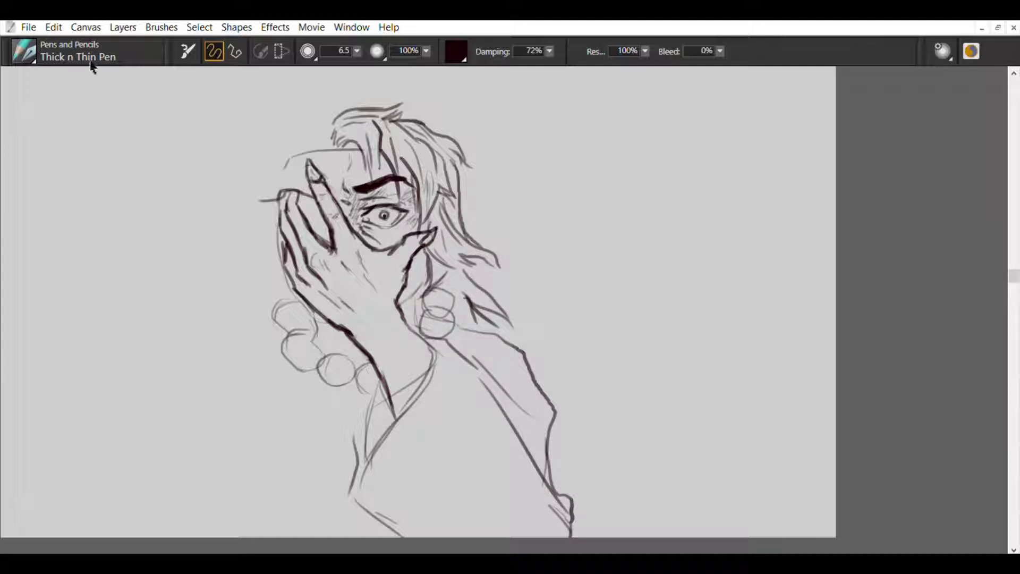
pyautogui.hotkey('ctrl', 'z')
pyautogui.moveTo(428, 246); pyautogui.dragTo(402, 311)
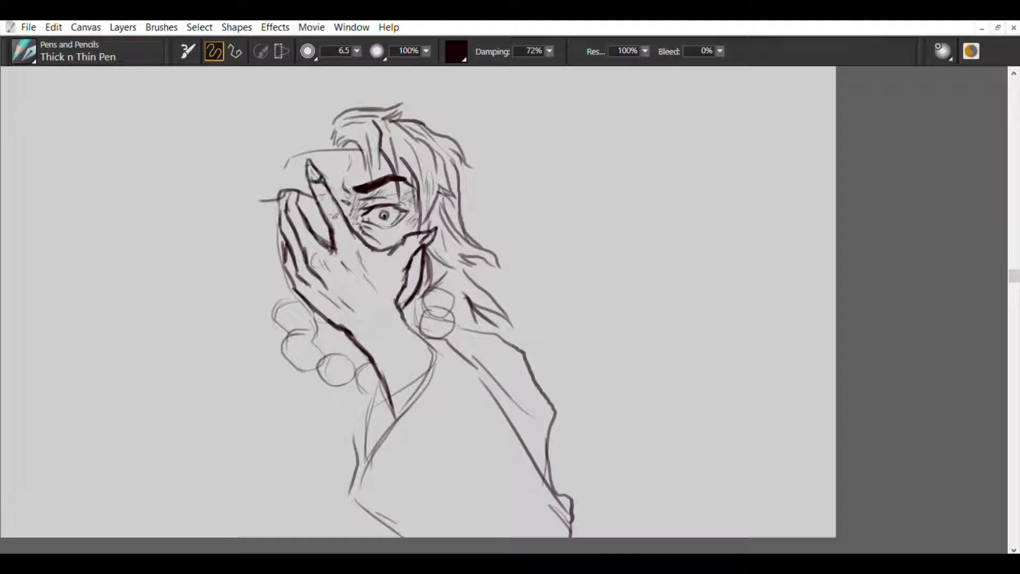
pyautogui.moveTo(423, 249); pyautogui.dragTo(412, 262)
# Lighten the rough forehead guideline above the fingertips with the eraser.
pyautogui.moveTo(3, 325); pyautogui.dragTo(225, 437)
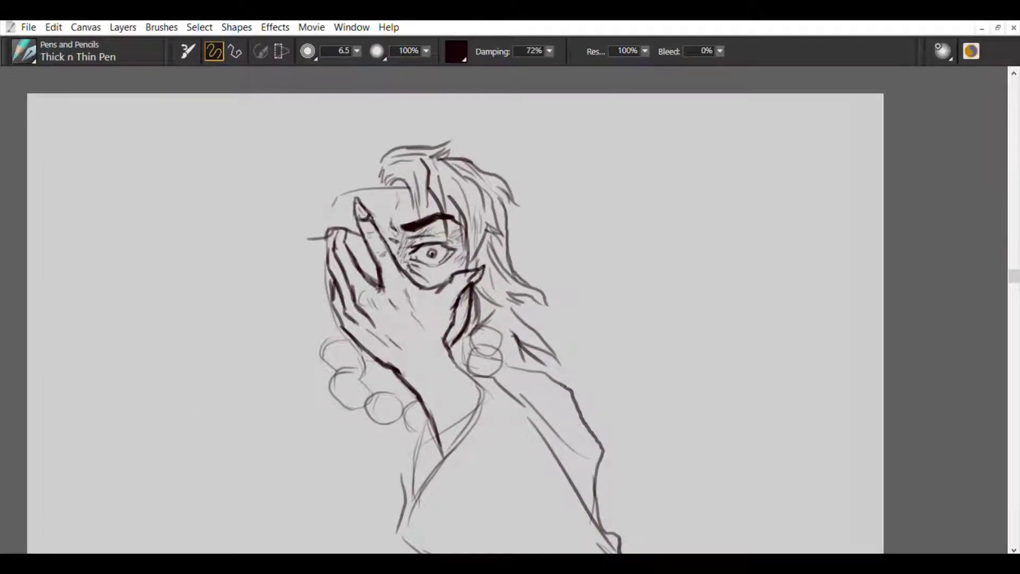
pyautogui.moveTo(345, 168); pyautogui.dragTo(375, 173)
pyautogui.hotkey('ctrl', 'z')
pyautogui.press('e')
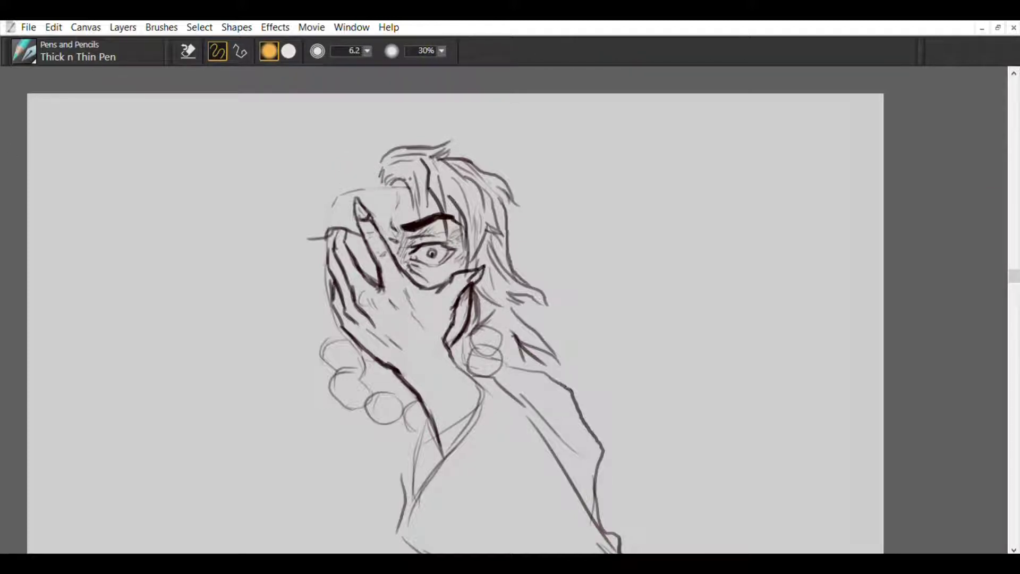
pyautogui.press('b')
# Darken the bangs over the forehead and add strands falling past the eyebrow and beside the eye.
pyautogui.moveTo(393, 179); pyautogui.dragTo(412, 198)
pyautogui.moveTo(426, 189); pyautogui.dragTo(423, 241)
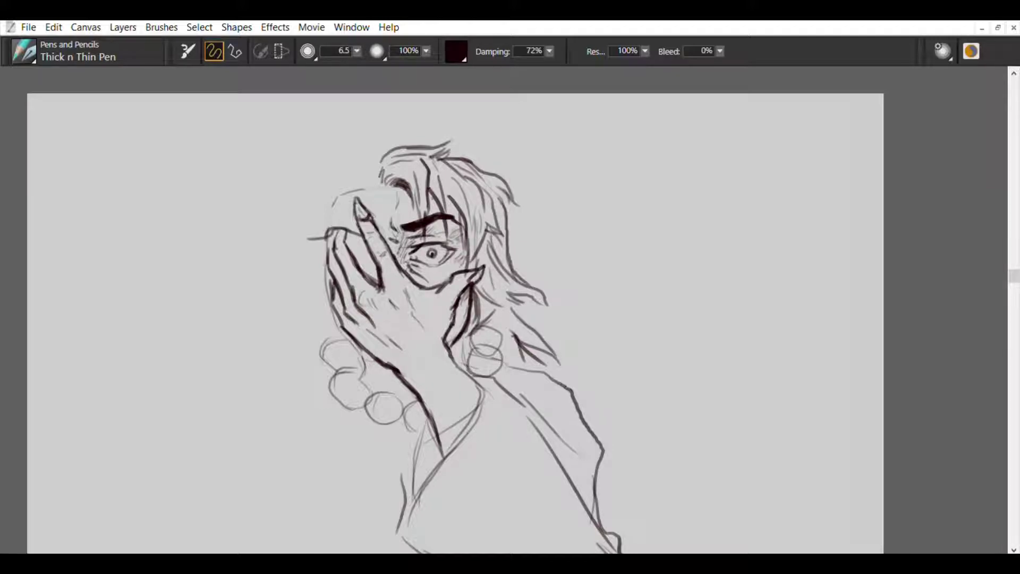
pyautogui.moveTo(420, 162); pyautogui.dragTo(409, 177)
pyautogui.moveTo(406, 173); pyautogui.dragTo(379, 181)
pyautogui.moveTo(446, 187)
pyautogui.mouseDown()
pyautogui.moveTo(460, 217)
pyautogui.moveTo(459, 270)
pyautogui.mouseUp()
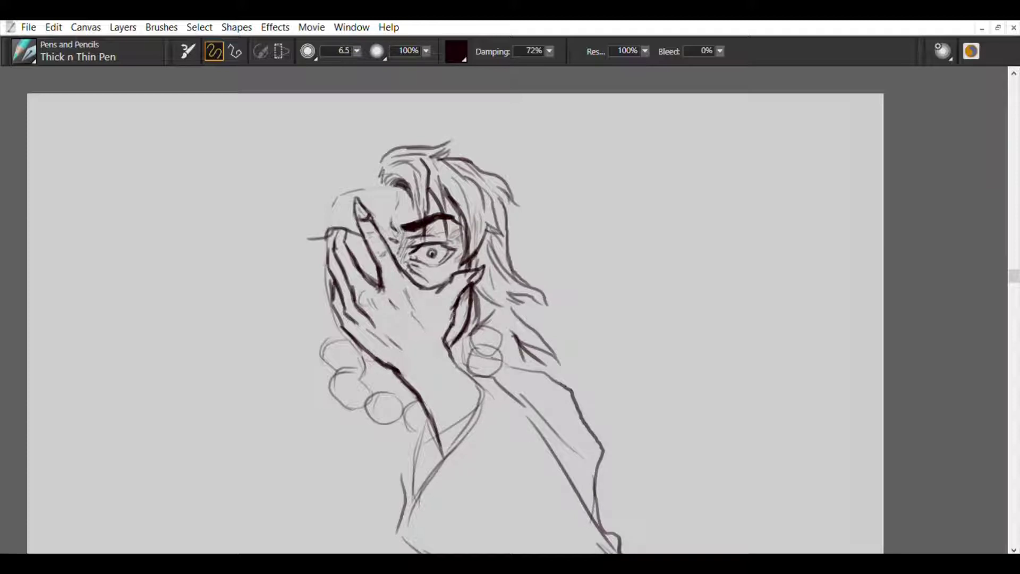
# Draw a wavy, flame-shaped mask brow extending outward from the index fingertip, with a curl behind the fingertip.
pyautogui.moveTo(354, 205)
pyautogui.mouseDown()
pyautogui.moveTo(302, 217)
pyautogui.moveTo(276, 207)
pyautogui.moveTo(352, 225)
pyautogui.mouseUp()
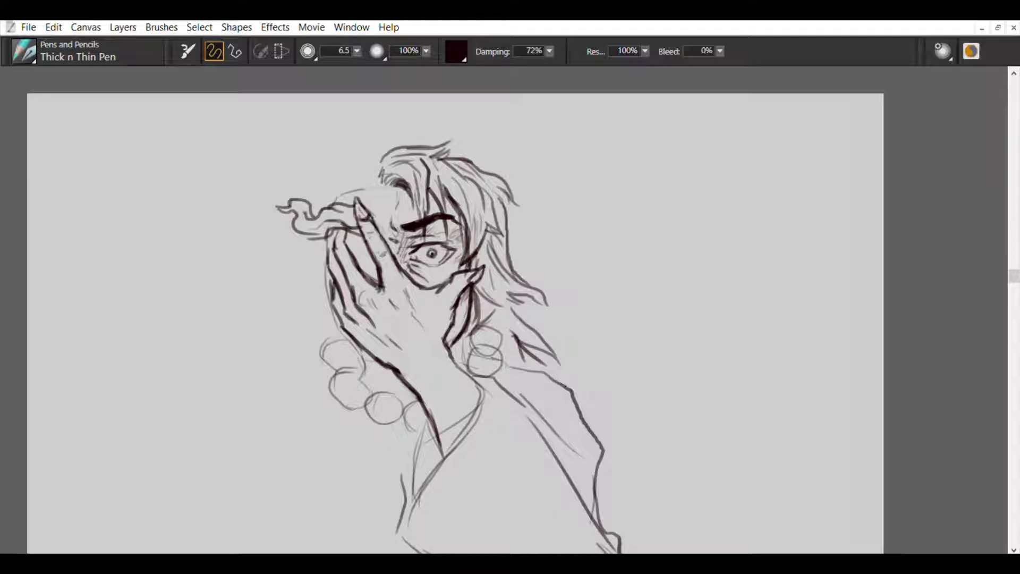
pyautogui.moveTo(290, 226)
pyautogui.mouseDown()
pyautogui.moveTo(324, 241)
pyautogui.moveTo(364, 223)
pyautogui.mouseUp()
pyautogui.moveTo(304, 246); pyautogui.dragTo(348, 231)
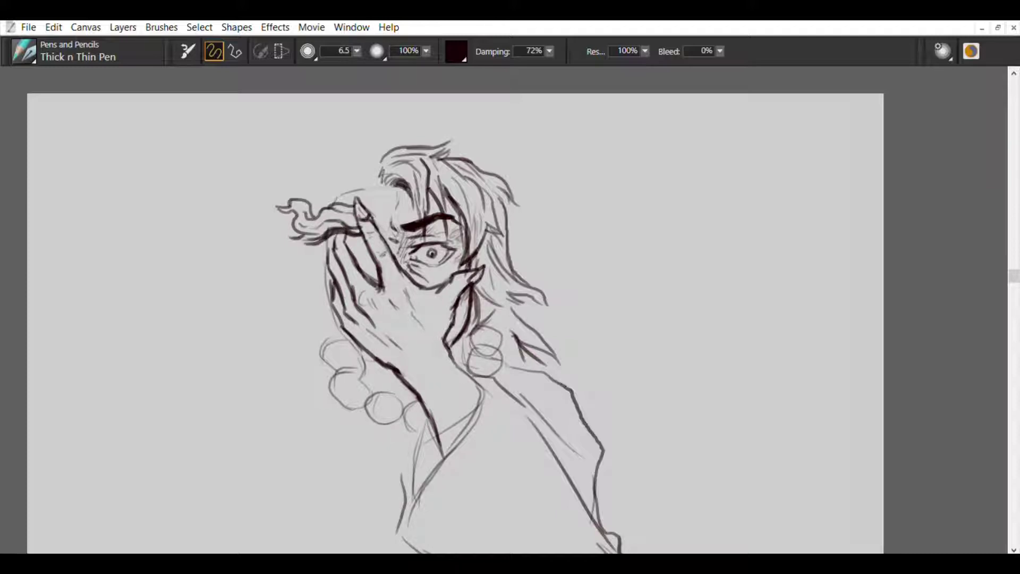
pyautogui.moveTo(366, 181)
pyautogui.mouseDown()
pyautogui.moveTo(393, 225)
pyautogui.moveTo(377, 207)
pyautogui.mouseUp()
pyautogui.moveTo(352, 244); pyautogui.dragTo(370, 262)
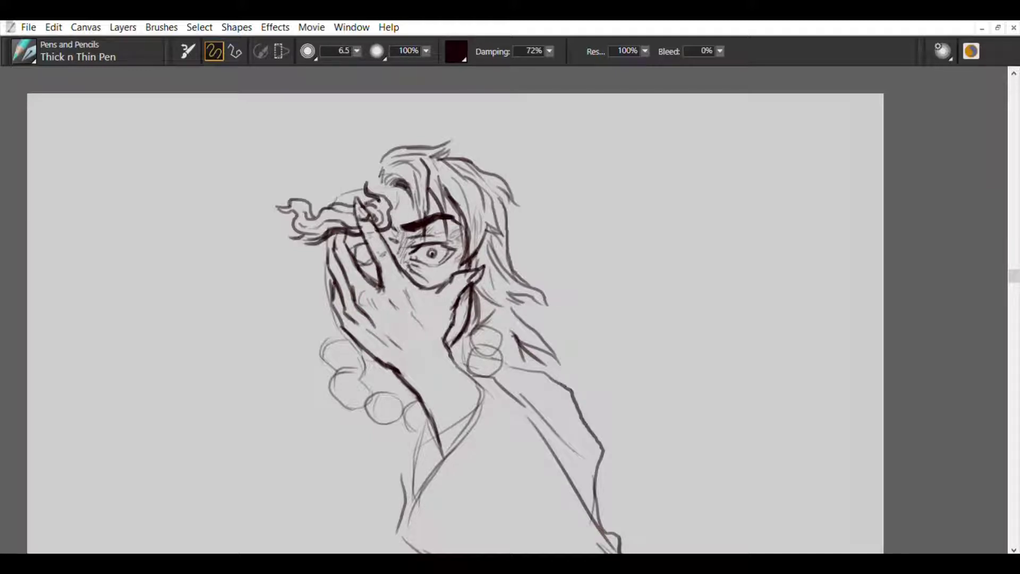
pyautogui.hotkey('ctrl', 'z')
pyautogui.hotkey('ctrl', 'z')
# Draw the mask's upper edge outward from the hairline and trim its outer end.
pyautogui.moveTo(349, 157)
pyautogui.mouseDown()
pyautogui.moveTo(387, 159)
pyautogui.moveTo(333, 159)
pyautogui.mouseUp()
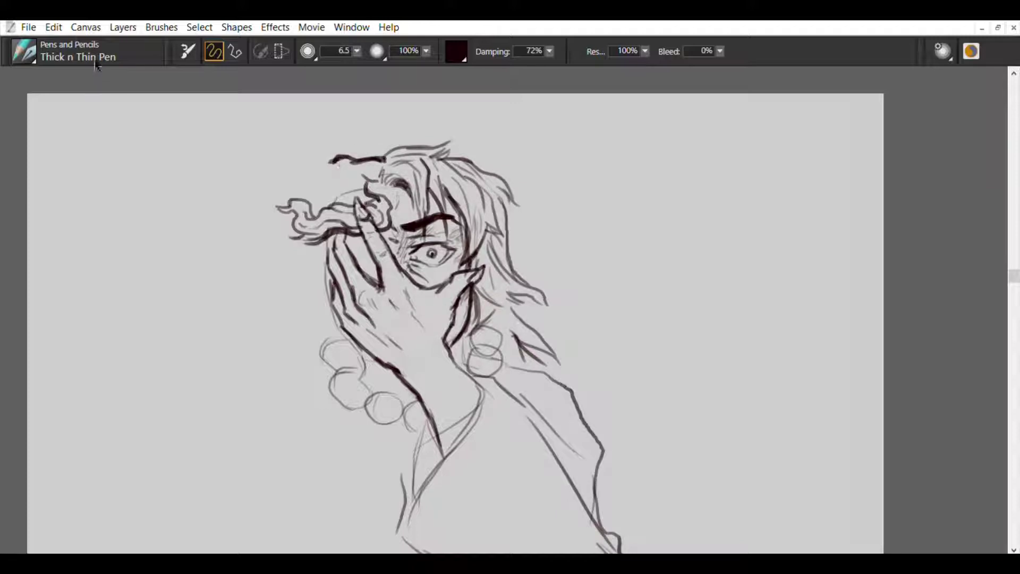
pyautogui.press('n')
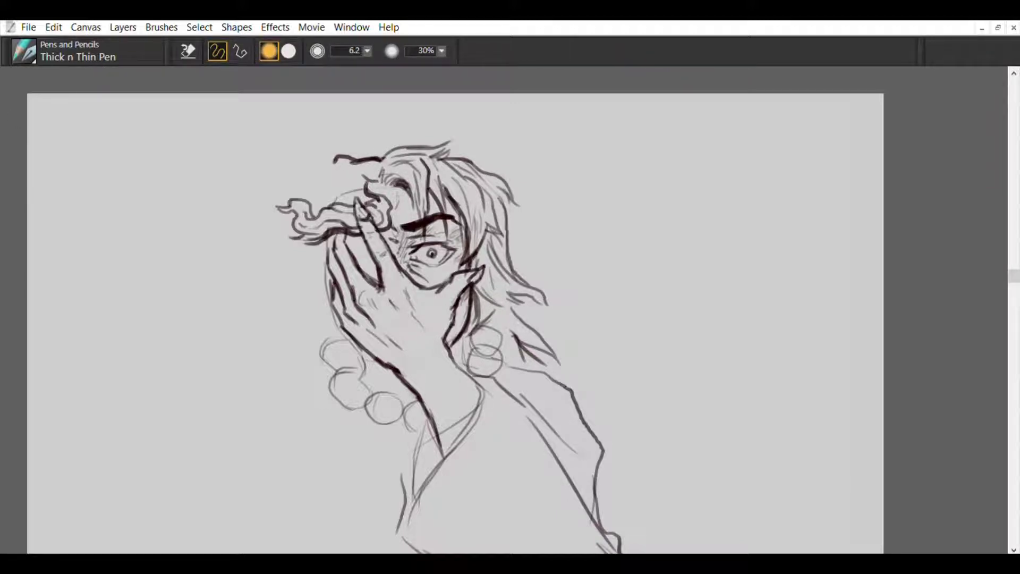
pyautogui.press('b')
# Draw a curved, pointed horn rising from the mask's outer upper corner and thicken the edge joining it to the hair.
pyautogui.moveTo(332, 155); pyautogui.dragTo(313, 106)
pyautogui.hotkey('ctrl', 'z')
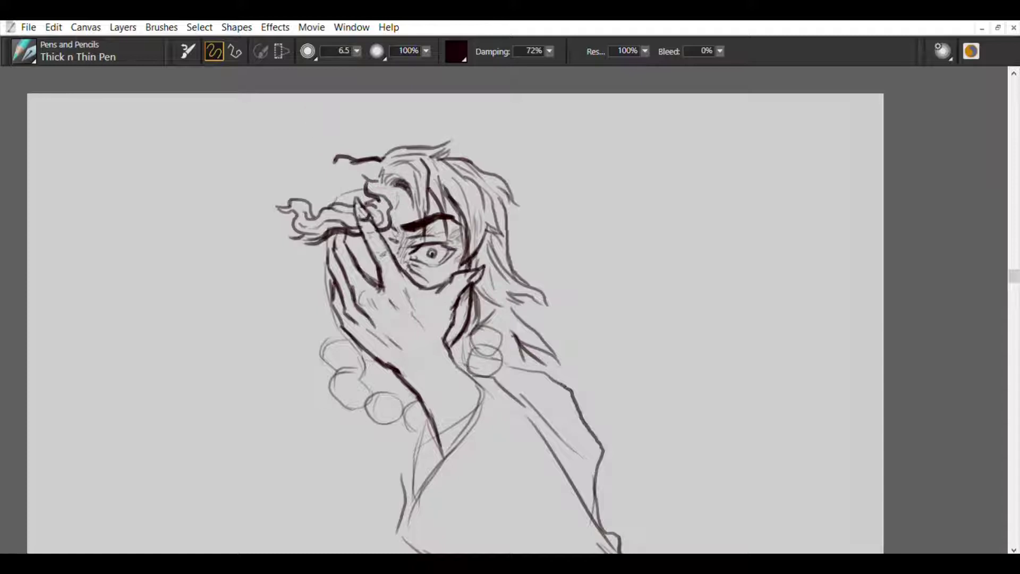
pyautogui.moveTo(334, 160)
pyautogui.mouseDown()
pyautogui.moveTo(305, 137)
pyautogui.moveTo(310, 106)
pyautogui.moveTo(286, 121)
pyautogui.moveTo(308, 172)
pyautogui.mouseUp()
pyautogui.hotkey('ctrl', 'z')
pyautogui.moveTo(311, 104); pyautogui.dragTo(313, 175)
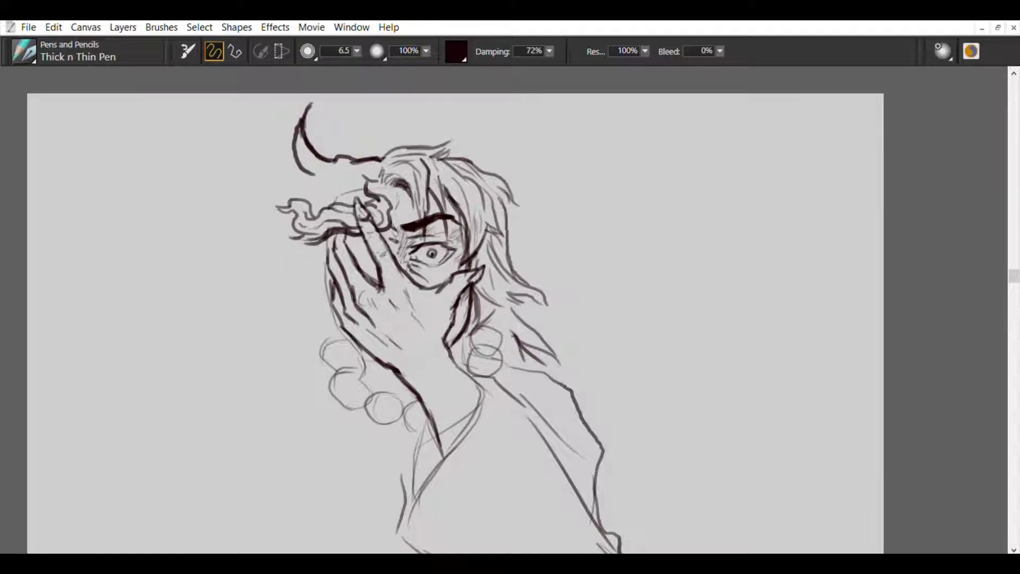
pyautogui.hotkey('ctrl', 'z')
pyautogui.moveTo(311, 101)
pyautogui.mouseDown()
pyautogui.moveTo(310, 175)
pyautogui.moveTo(289, 120)
pyautogui.mouseUp()
pyautogui.moveTo(333, 159); pyautogui.dragTo(305, 185)
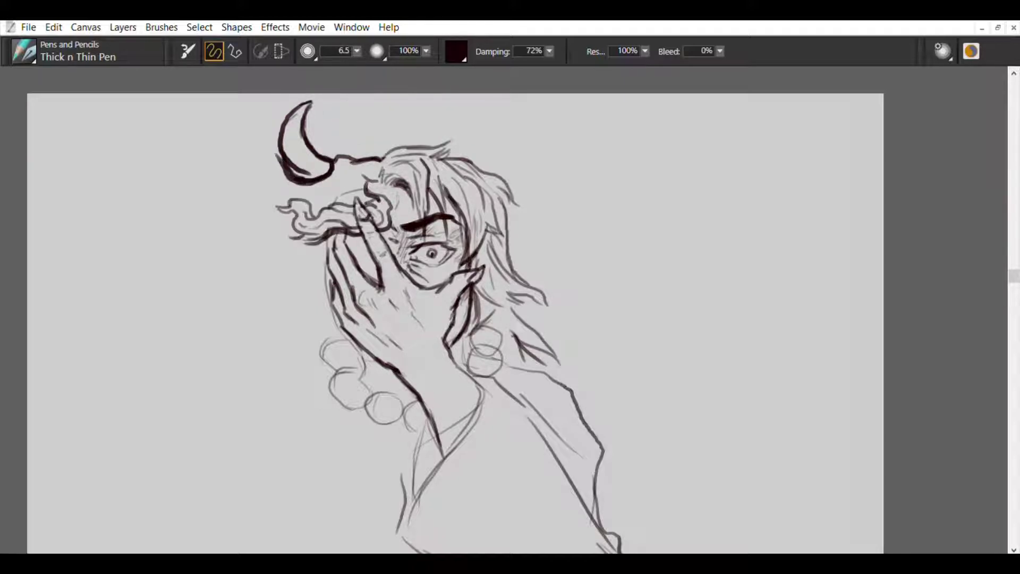
pyautogui.moveTo(290, 117)
pyautogui.mouseDown()
pyautogui.moveTo(276, 162)
pyautogui.moveTo(289, 155)
pyautogui.moveTo(281, 130)
pyautogui.moveTo(311, 178)
pyautogui.moveTo(322, 178)
pyautogui.moveTo(292, 160)
pyautogui.moveTo(284, 170)
pyautogui.moveTo(311, 183)
pyautogui.moveTo(345, 157)
pyautogui.moveTo(385, 160)
pyautogui.mouseUp()
pyautogui.press('e')
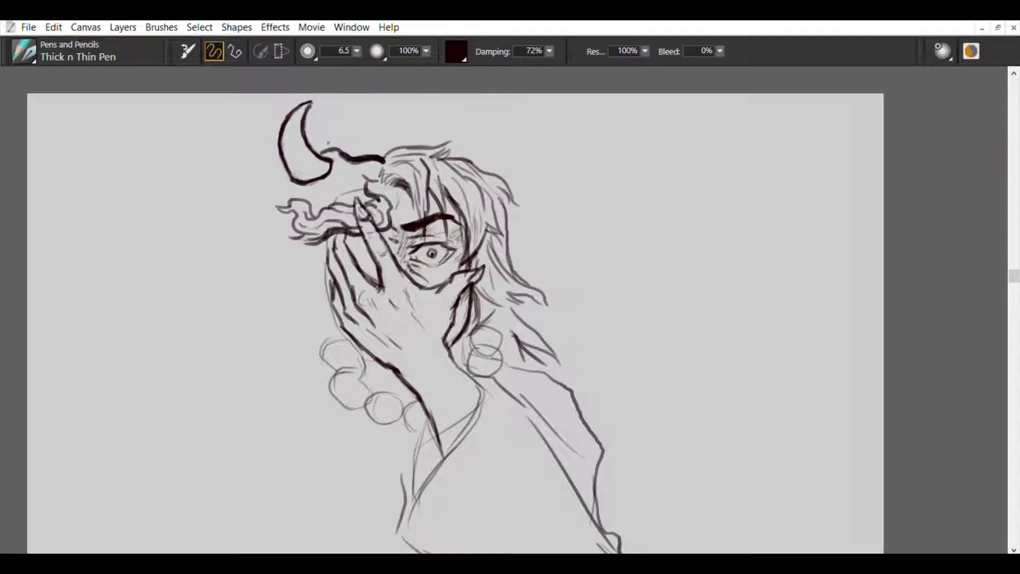
# Draw the mask edge between the horn's base and the wavy brow, and add a ring around the horn's tip.
pyautogui.moveTo(309, 185)
pyautogui.mouseDown()
pyautogui.moveTo(347, 176)
pyautogui.moveTo(298, 199)
pyautogui.mouseUp()
pyautogui.moveTo(281, 128); pyautogui.dragTo(292, 115)
pyautogui.moveTo(300, 126)
pyautogui.mouseDown()
pyautogui.moveTo(311, 117)
pyautogui.moveTo(316, 127)
pyautogui.mouseUp()
pyautogui.moveTo(307, 111); pyautogui.dragTo(317, 130)
pyautogui.moveTo(283, 119); pyautogui.dragTo(276, 121)
pyautogui.moveTo(276, 119); pyautogui.dragTo(280, 128)
# Clean up the horn's tip, add grain lines along the horn, and thicken the wavy brow's outer contour.
pyautogui.press('e')
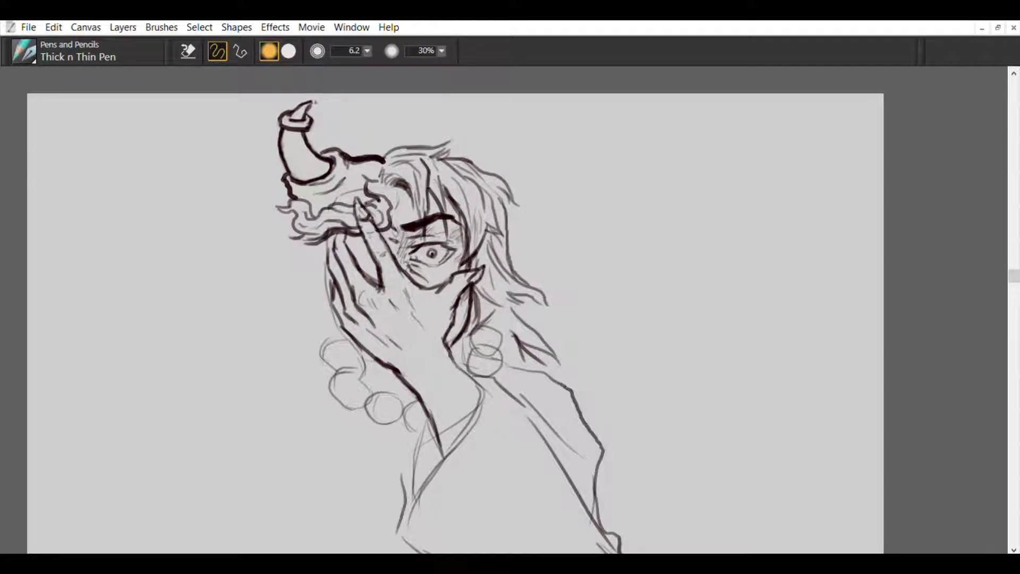
pyautogui.press('e')
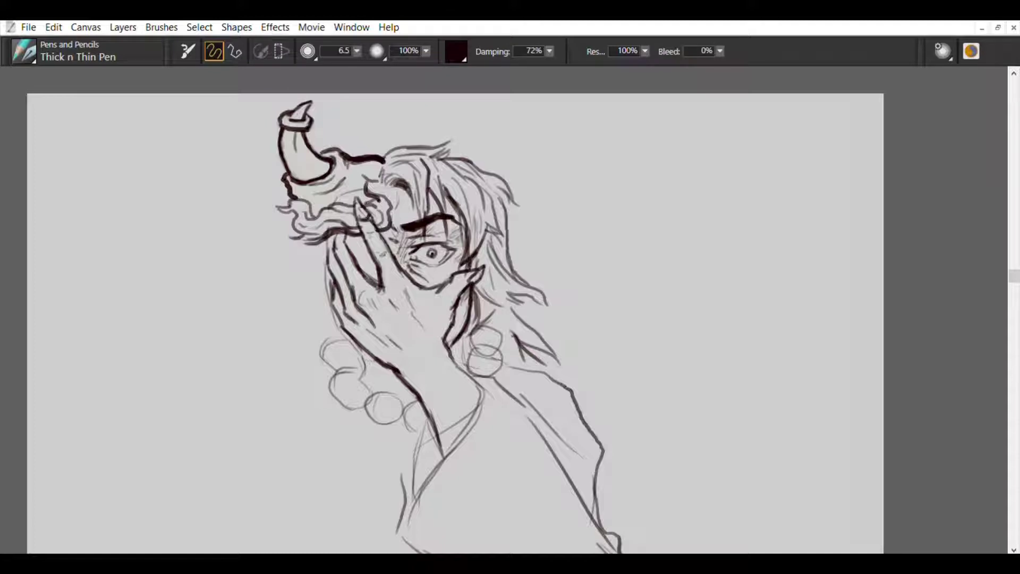
pyautogui.moveTo(310, 162); pyautogui.dragTo(291, 179)
pyautogui.moveTo(311, 132); pyautogui.dragTo(297, 170)
pyautogui.moveTo(314, 217)
pyautogui.mouseDown()
pyautogui.moveTo(280, 205)
pyautogui.moveTo(324, 239)
pyautogui.moveTo(353, 202)
pyautogui.moveTo(314, 216)
pyautogui.mouseUp()
pyautogui.press('e')
pyautogui.press('e')
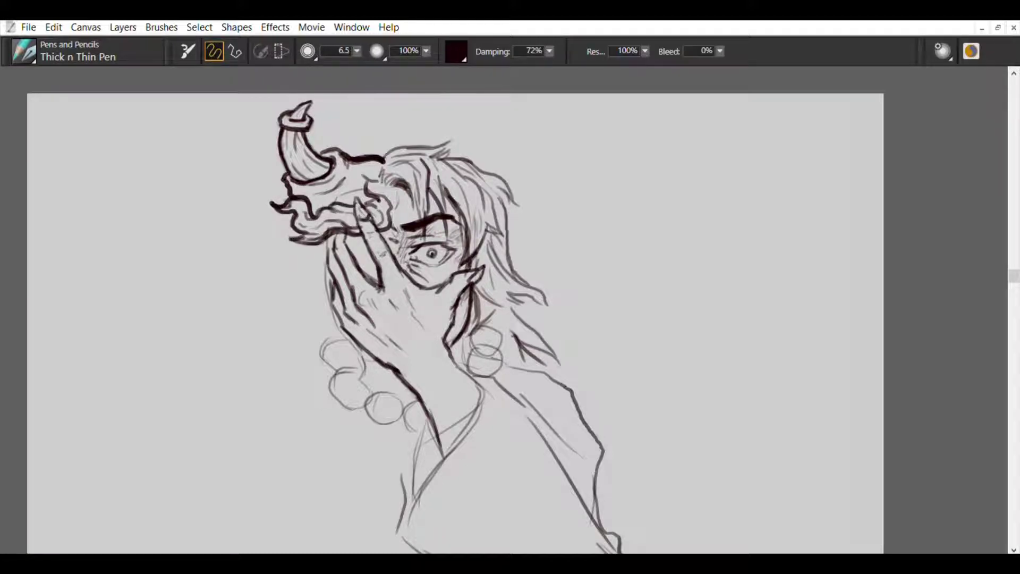
# Bold the curl behind the fingertip, the raised fingers' outlines and the mask's eye opening between them.
pyautogui.moveTo(374, 192); pyautogui.dragTo(392, 229)
pyautogui.moveTo(353, 194); pyautogui.dragTo(378, 227)
pyautogui.moveTo(373, 218)
pyautogui.mouseDown()
pyautogui.moveTo(389, 252)
pyautogui.moveTo(371, 246)
pyautogui.moveTo(376, 259)
pyautogui.mouseUp()
pyautogui.moveTo(357, 233)
pyautogui.mouseDown()
pyautogui.moveTo(345, 247)
pyautogui.moveTo(357, 242)
pyautogui.mouseUp()
pyautogui.moveTo(348, 246); pyautogui.dragTo(379, 285)
pyautogui.moveTo(331, 232)
pyautogui.mouseDown()
pyautogui.moveTo(332, 266)
pyautogui.moveTo(306, 257)
pyautogui.mouseUp()
pyautogui.moveTo(339, 233)
pyautogui.mouseDown()
pyautogui.moveTo(317, 250)
pyautogui.moveTo(339, 317)
pyautogui.mouseUp()
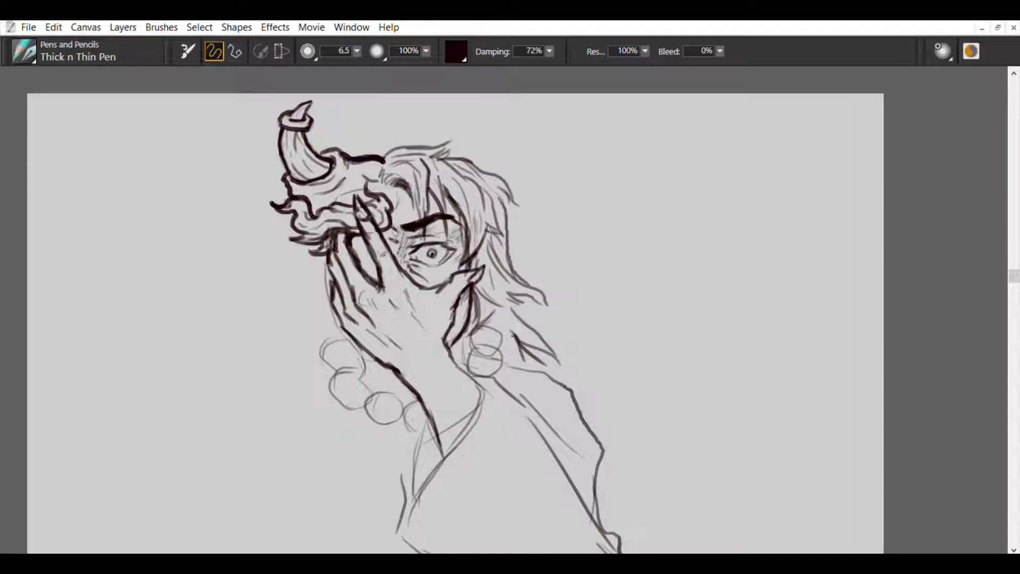
# Draw a long pointed ear with a small ring on the mask's outer side.
pyautogui.moveTo(232, 163)
pyautogui.mouseDown()
pyautogui.moveTo(282, 201)
pyautogui.moveTo(295, 272)
pyautogui.moveTo(277, 250)
pyautogui.mouseUp()
pyautogui.moveTo(239, 205)
pyautogui.mouseDown()
pyautogui.moveTo(253, 212)
pyautogui.moveTo(222, 159)
pyautogui.moveTo(228, 191)
pyautogui.mouseUp()
pyautogui.moveTo(223, 154)
pyautogui.mouseDown()
pyautogui.moveTo(242, 159)
pyautogui.moveTo(280, 203)
pyautogui.mouseUp()
pyautogui.hotkey('ctrl', 'z')
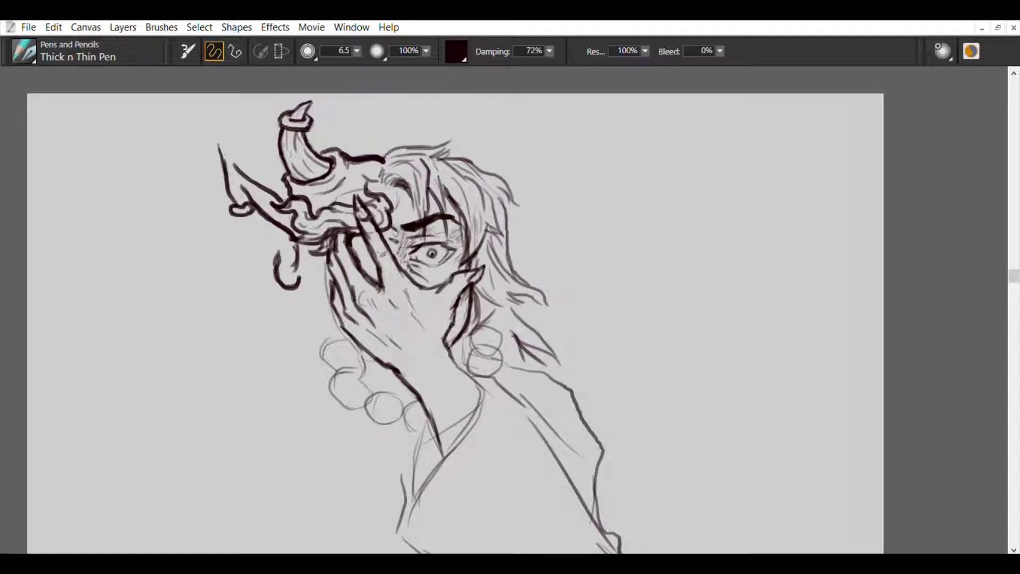
pyautogui.moveTo(221, 149); pyautogui.dragTo(249, 177)
pyautogui.hotkey('ctrl', 'z')
pyautogui.moveTo(217, 146); pyautogui.dragTo(245, 173)
# Connect the ear ring to a solid black bead below with a tapered ornament and add inner detail lines.
pyautogui.moveTo(242, 218); pyautogui.dragTo(279, 268)
pyautogui.hotkey('ctrl', 'z')
pyautogui.moveTo(241, 213)
pyautogui.mouseDown()
pyautogui.moveTo(274, 272)
pyautogui.moveTo(269, 247)
pyautogui.moveTo(292, 279)
pyautogui.mouseUp()
pyautogui.press('e')
pyautogui.press('e')
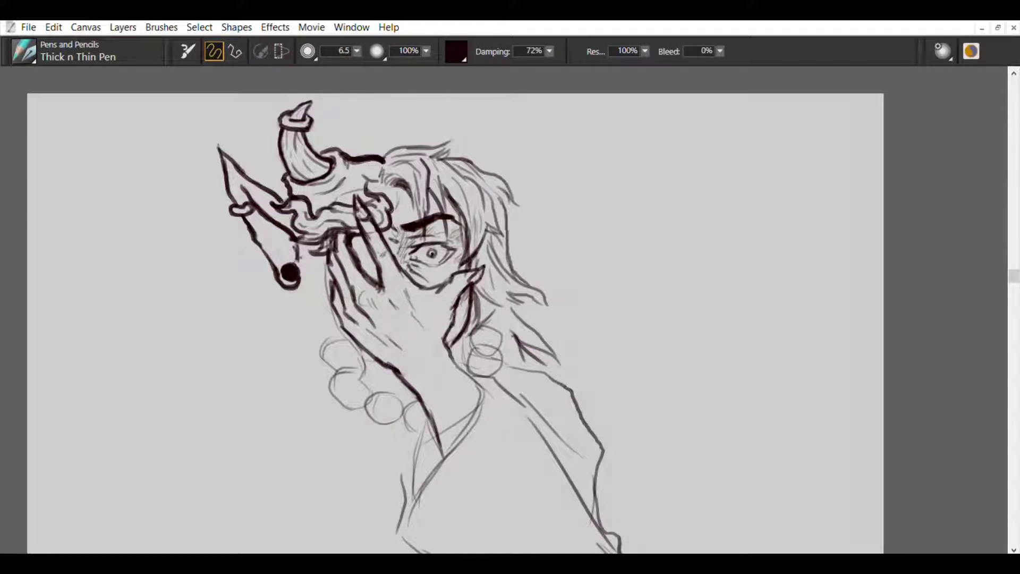
pyautogui.moveTo(255, 214)
pyautogui.mouseDown()
pyautogui.moveTo(287, 264)
pyautogui.moveTo(295, 250)
pyautogui.moveTo(305, 260)
pyautogui.moveTo(306, 302)
pyautogui.mouseUp()
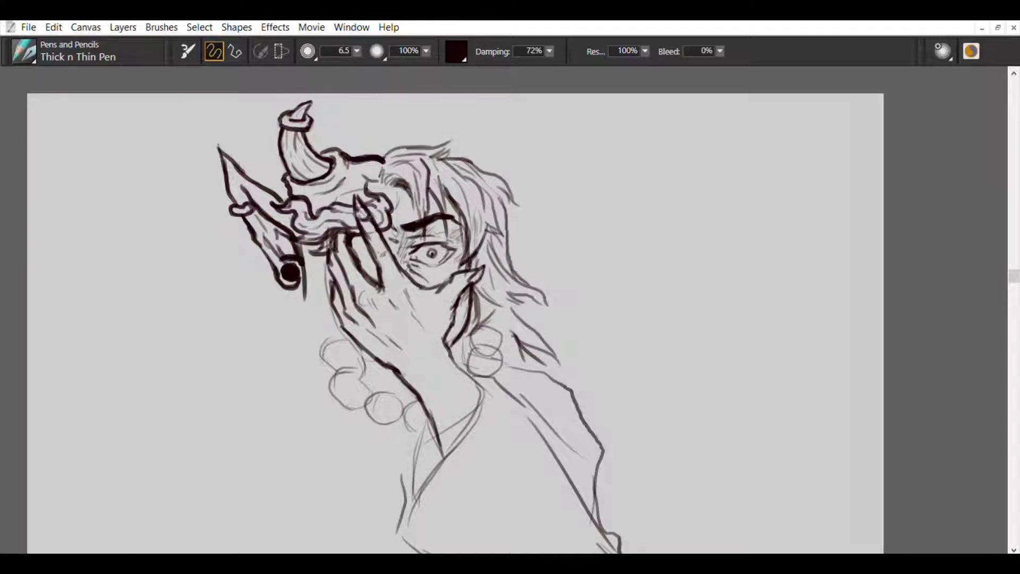
# Draw a long hanging lock from the mask's underside past the fingers, with a tapered lower end and inner strands.
pyautogui.moveTo(311, 251); pyautogui.dragTo(290, 361)
pyautogui.hotkey('ctrl', 'z')
pyautogui.moveTo(301, 242); pyautogui.dragTo(315, 327)
pyautogui.hotkey('ctrl', 'z')
pyautogui.moveTo(332, 248); pyautogui.dragTo(304, 350)
pyautogui.moveTo(332, 250); pyautogui.dragTo(330, 432)
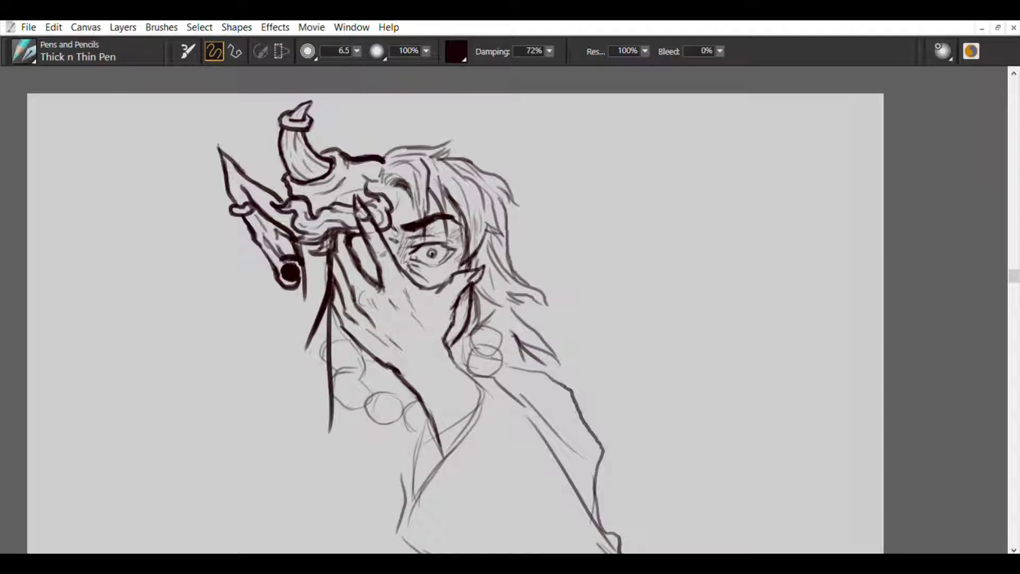
pyautogui.moveTo(325, 338); pyautogui.dragTo(313, 427)
pyautogui.moveTo(296, 351)
pyautogui.mouseDown()
pyautogui.moveTo(291, 374)
pyautogui.moveTo(314, 449)
pyautogui.moveTo(281, 335)
pyautogui.moveTo(297, 289)
pyautogui.moveTo(299, 321)
pyautogui.mouseUp()
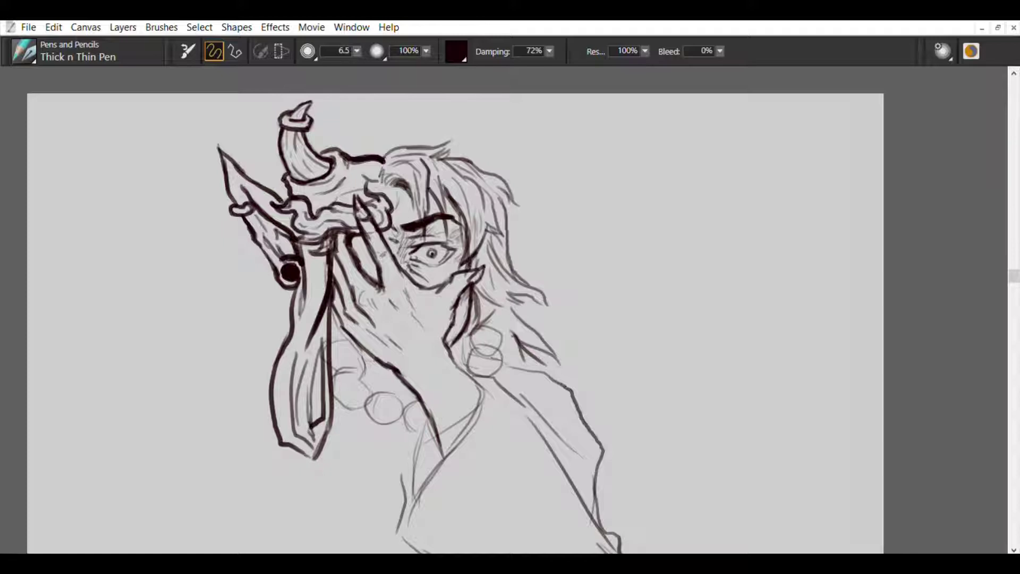
# Undo the hanging lock's upper outer edge and redraw it as one slanted contour from the bead down to the bulge.
pyautogui.moveTo(316, 263); pyautogui.dragTo(308, 322)
pyautogui.moveTo(311, 316)
pyautogui.mouseDown()
pyautogui.moveTo(296, 371)
pyautogui.moveTo(299, 445)
pyautogui.mouseUp()
pyautogui.hotkey('ctrl', 'z')
pyautogui.hotkey('ctrl', 'z')
pyautogui.hotkey('ctrl', 'z')
pyautogui.hotkey('ctrl', 'z')
pyautogui.hotkey('ctrl', 'z')
pyautogui.moveTo(316, 256)
pyautogui.mouseDown()
pyautogui.moveTo(294, 348)
pyautogui.moveTo(298, 331)
pyautogui.moveTo(292, 338)
pyautogui.mouseUp()
pyautogui.moveTo(300, 272); pyautogui.dragTo(267, 409)
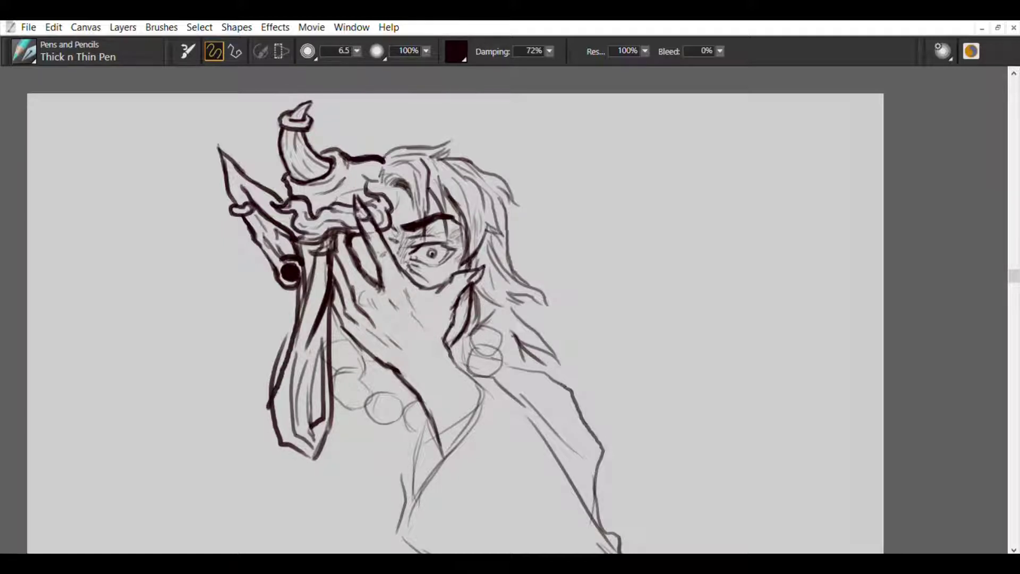
pyautogui.moveTo(288, 340)
pyautogui.mouseDown()
pyautogui.moveTo(268, 402)
pyautogui.moveTo(280, 442)
pyautogui.moveTo(273, 374)
pyautogui.moveTo(285, 338)
pyautogui.moveTo(281, 372)
pyautogui.mouseUp()
# Round off the hanging lock's lower end, bold both of its long edges and add a small outer strand.
pyautogui.press('e')
pyautogui.press('i')
pyautogui.moveTo(324, 316)
pyautogui.mouseDown()
pyautogui.moveTo(311, 460)
pyautogui.moveTo(330, 440)
pyautogui.mouseUp()
pyautogui.moveTo(326, 404); pyautogui.dragTo(332, 443)
pyautogui.moveTo(300, 298); pyautogui.dragTo(272, 386)
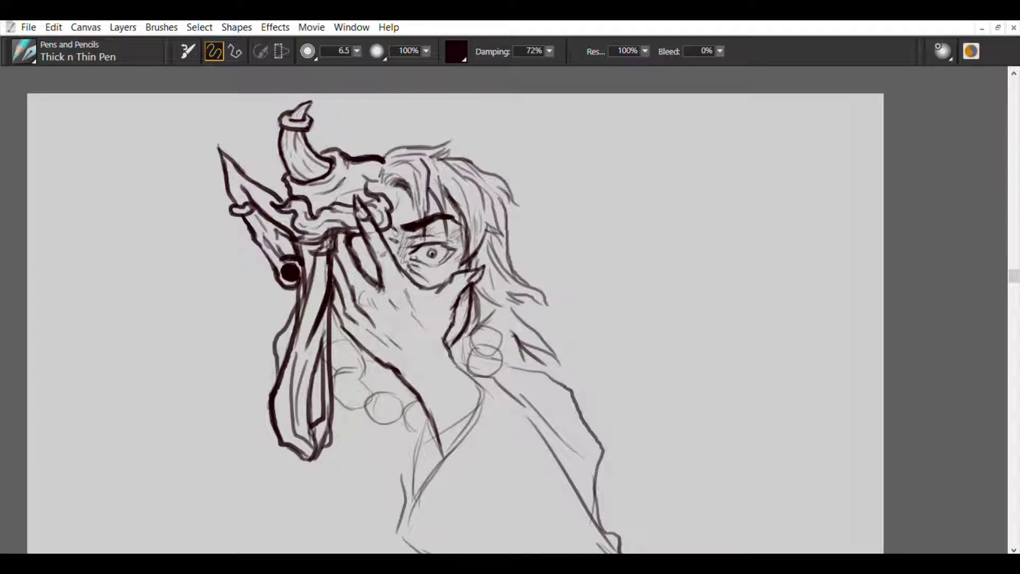
# Clean up the overlap on the lock's outer side, then redraw the side strand and add upper strand lines.
pyautogui.moveTo(293, 324)
pyautogui.mouseDown()
pyautogui.moveTo(279, 365)
pyautogui.moveTo(303, 264)
pyautogui.mouseUp()
pyautogui.hotkey('ctrl', 'z')
pyautogui.press('e')
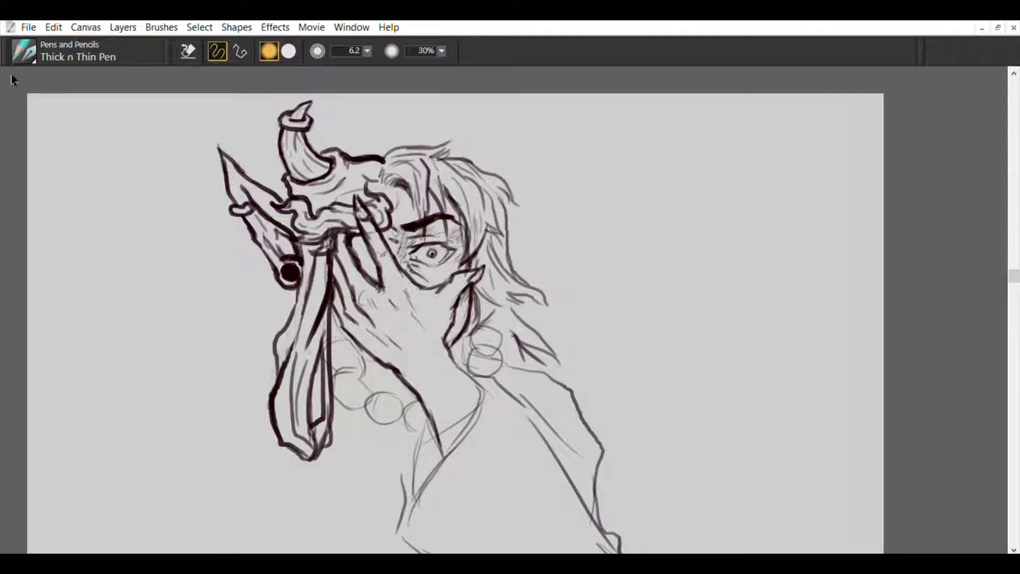
pyautogui.press('e')
pyautogui.moveTo(300, 322); pyautogui.dragTo(274, 381)
pyautogui.moveTo(305, 271); pyautogui.dragTo(290, 310)
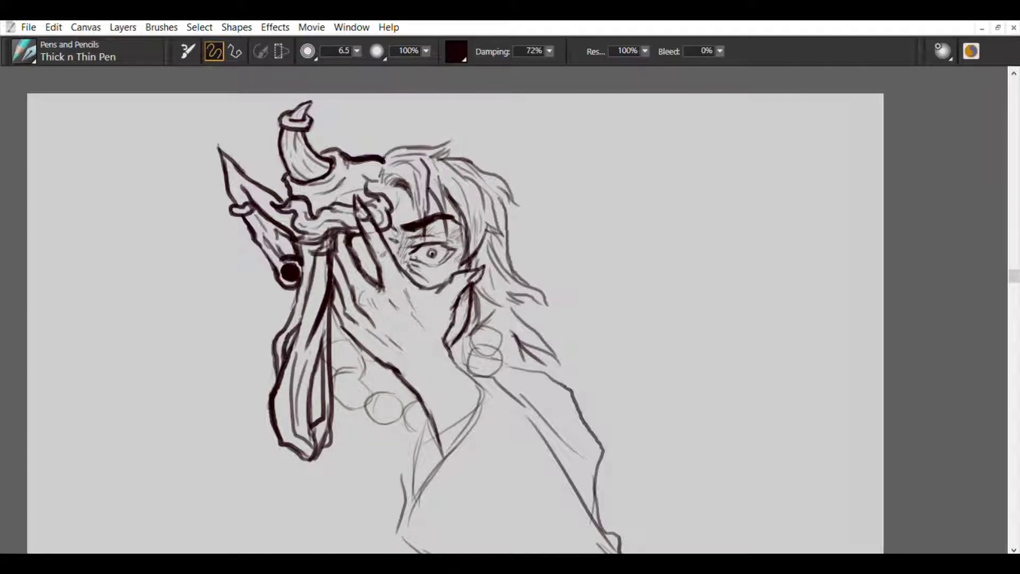
pyautogui.moveTo(314, 252); pyautogui.dragTo(296, 299)
pyautogui.moveTo(323, 262); pyautogui.dragTo(311, 321)
# Draw a wrapped tie band with crossing lines around the lower end of the hanging lock.
pyautogui.moveTo(300, 420)
pyautogui.mouseDown()
pyautogui.moveTo(284, 480)
pyautogui.moveTo(334, 481)
pyautogui.mouseUp()
pyautogui.moveTo(322, 446); pyautogui.dragTo(326, 461)
pyautogui.moveTo(292, 481)
pyautogui.mouseDown()
pyautogui.moveTo(325, 470)
pyautogui.moveTo(328, 451)
pyautogui.moveTo(316, 450)
pyautogui.mouseUp()
pyautogui.moveTo(298, 457)
pyautogui.mouseDown()
pyautogui.moveTo(325, 444)
pyautogui.moveTo(307, 447)
pyautogui.mouseUp()
pyautogui.moveTo(288, 470)
pyautogui.mouseDown()
pyautogui.moveTo(303, 460)
pyautogui.moveTo(317, 481)
pyautogui.mouseUp()
# Draw a flared tuft of pointed hair strands below the tie band.
pyautogui.moveTo(313, 484)
pyautogui.mouseDown()
pyautogui.moveTo(330, 474)
pyautogui.moveTo(278, 517)
pyautogui.mouseUp()
pyautogui.moveTo(297, 500)
pyautogui.mouseDown()
pyautogui.moveTo(321, 543)
pyautogui.moveTo(301, 529)
pyautogui.mouseUp()
pyautogui.moveTo(319, 494)
pyautogui.mouseDown()
pyautogui.moveTo(340, 550)
pyautogui.moveTo(357, 500)
pyautogui.moveTo(321, 539)
pyautogui.moveTo(267, 518)
pyautogui.mouseUp()
pyautogui.moveTo(288, 489)
pyautogui.mouseDown()
pyautogui.moveTo(264, 495)
pyautogui.moveTo(278, 505)
pyautogui.mouseUp()
pyautogui.moveTo(314, 511); pyautogui.dragTo(293, 534)
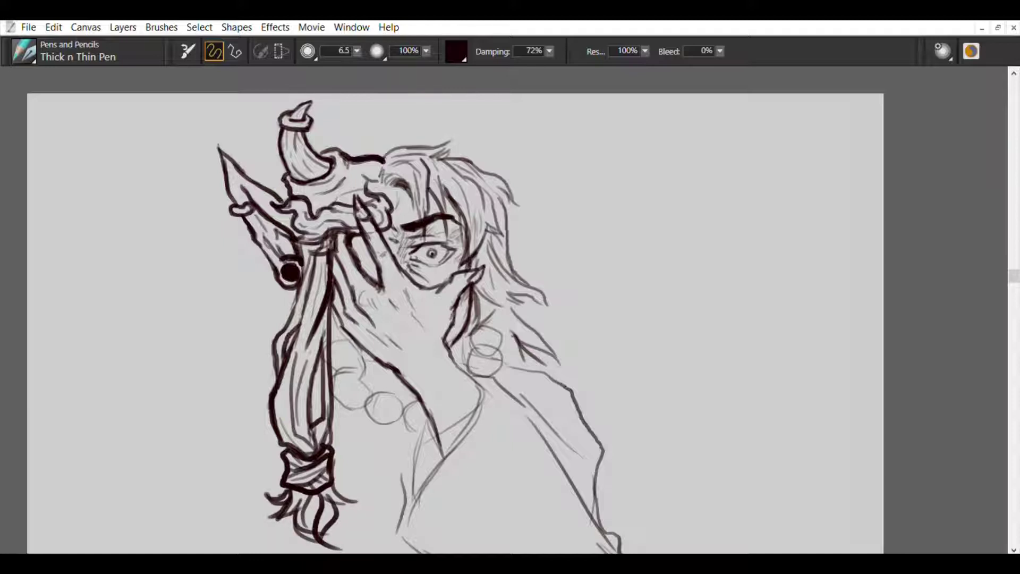
# Bold the hair contour along the crown with a raised pointed tip.
pyautogui.moveTo(384, 159)
pyautogui.mouseDown()
pyautogui.moveTo(453, 136)
pyautogui.moveTo(453, 159)
pyautogui.moveTo(524, 204)
pyautogui.mouseUp()
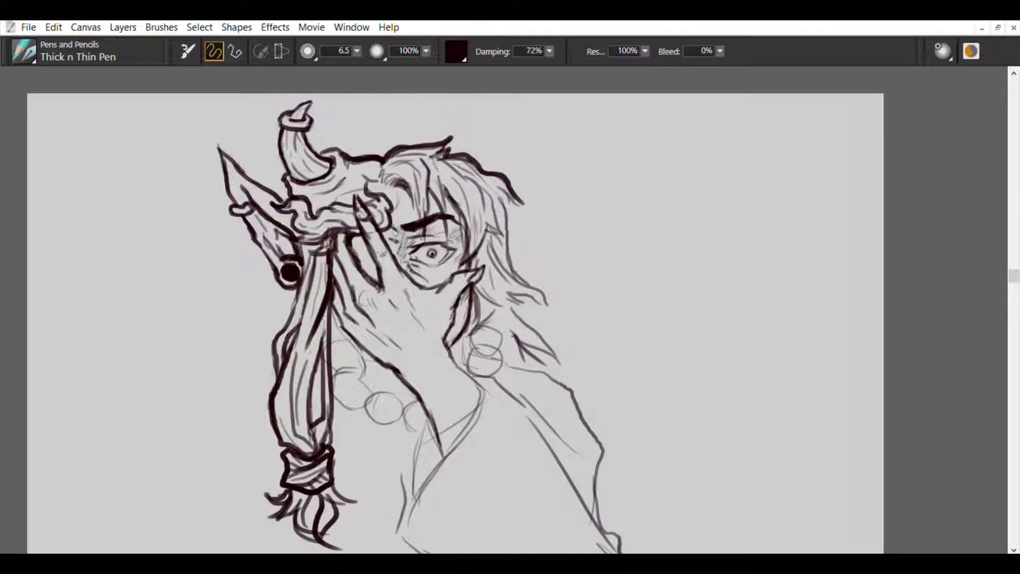
pyautogui.hotkey('ctrl', 'z')
pyautogui.hotkey('ctrl', 'z')
pyautogui.moveTo(442, 154)
pyautogui.mouseDown()
pyautogui.moveTo(518, 205)
pyautogui.moveTo(458, 144)
pyautogui.mouseUp()
# Bold the outer contour of the side hair from the temple down to the strand tips above the shoulder.
pyautogui.moveTo(507, 194); pyautogui.dragTo(500, 267)
pyautogui.hotkey('ctrl', 'z')
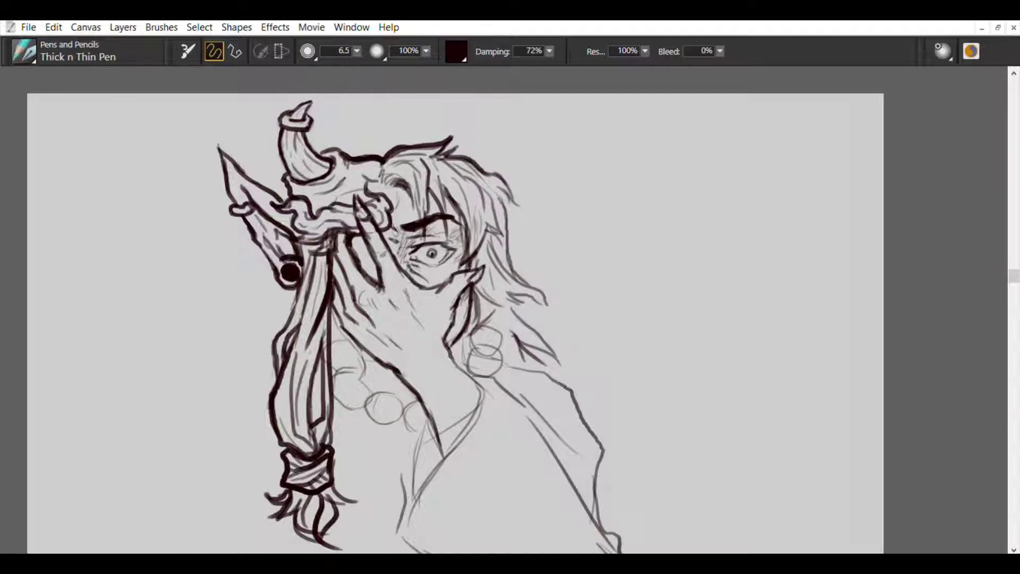
pyautogui.moveTo(503, 204); pyautogui.dragTo(511, 276)
pyautogui.hotkey('ctrl', 'z')
pyautogui.moveTo(501, 203); pyautogui.dragTo(532, 288)
pyautogui.moveTo(500, 230); pyautogui.dragTo(532, 289)
pyautogui.hotkey('ctrl', 'z')
pyautogui.hotkey('ctrl', 'z')
pyautogui.moveTo(501, 206)
pyautogui.mouseDown()
pyautogui.moveTo(522, 281)
pyautogui.moveTo(526, 271)
pyautogui.moveTo(550, 305)
pyautogui.moveTo(507, 309)
pyautogui.moveTo(568, 367)
pyautogui.mouseUp()
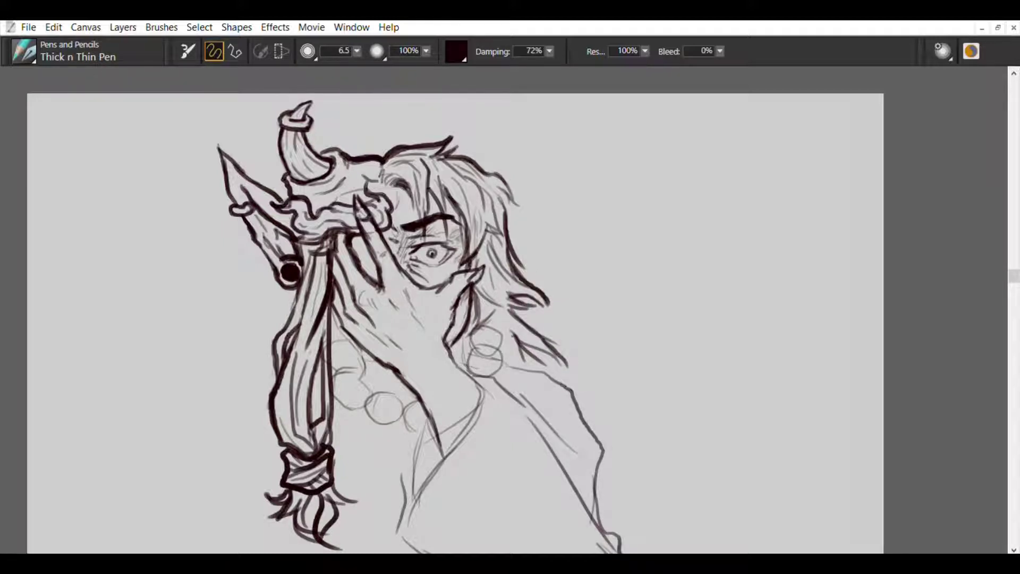
pyautogui.moveTo(492, 187); pyautogui.dragTo(509, 216)
# Bold the forearm's lower edge from the wrist to the sleeve and erase the old sleeve-opening lines across the arm.
pyautogui.moveTo(396, 374)
pyautogui.mouseDown()
pyautogui.moveTo(452, 466)
pyautogui.moveTo(429, 405)
pyautogui.moveTo(449, 433)
pyautogui.mouseUp()
pyautogui.hotkey('ctrl', 'z')
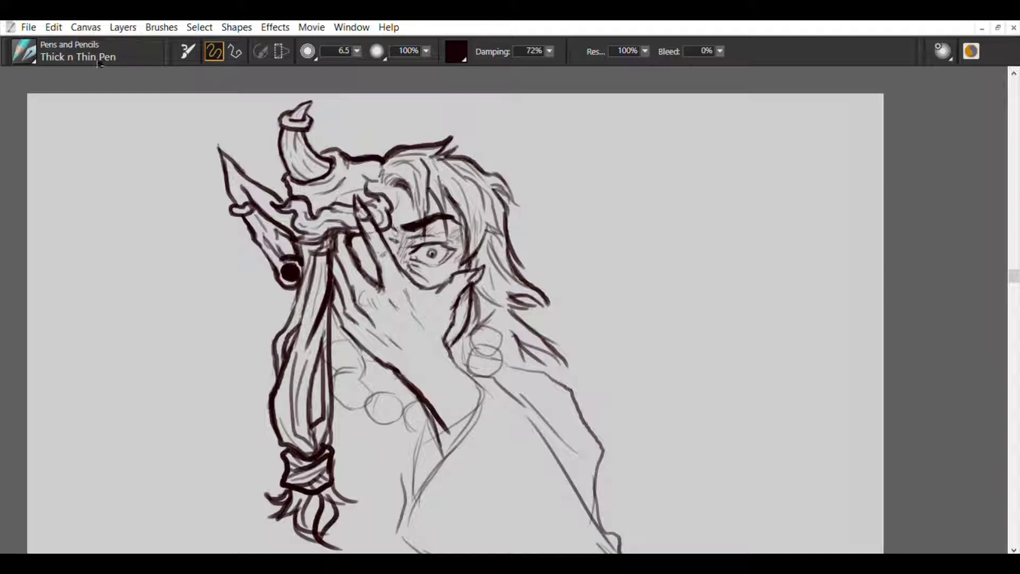
pyautogui.hotkey('ctrl', 'z')
pyautogui.moveTo(397, 373)
pyautogui.mouseDown()
pyautogui.moveTo(445, 452)
pyautogui.moveTo(474, 384)
pyautogui.moveTo(446, 452)
pyautogui.moveTo(478, 397)
pyautogui.moveTo(463, 436)
pyautogui.moveTo(469, 429)
pyautogui.mouseUp()
pyautogui.press('e')
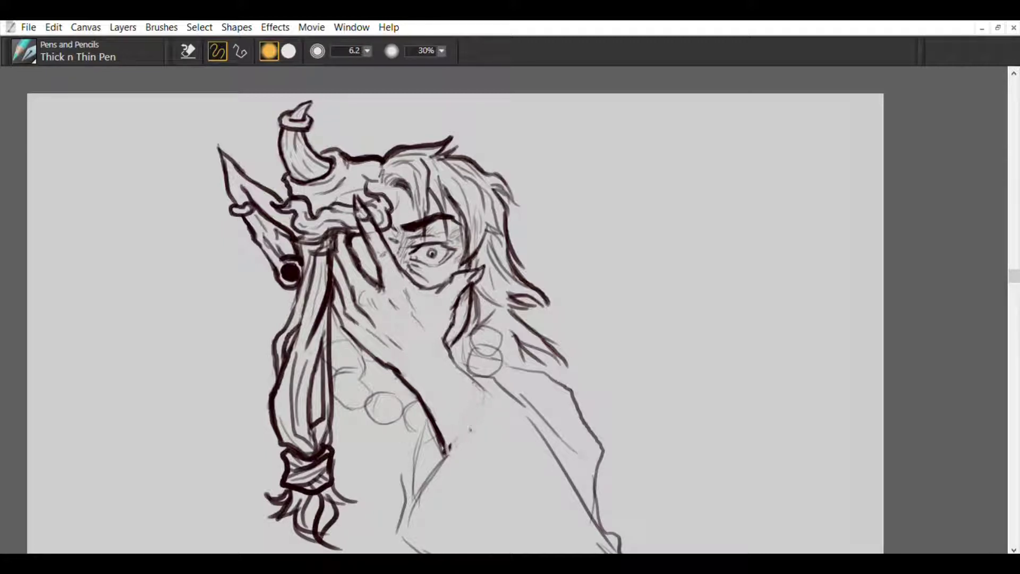
pyautogui.press('b')
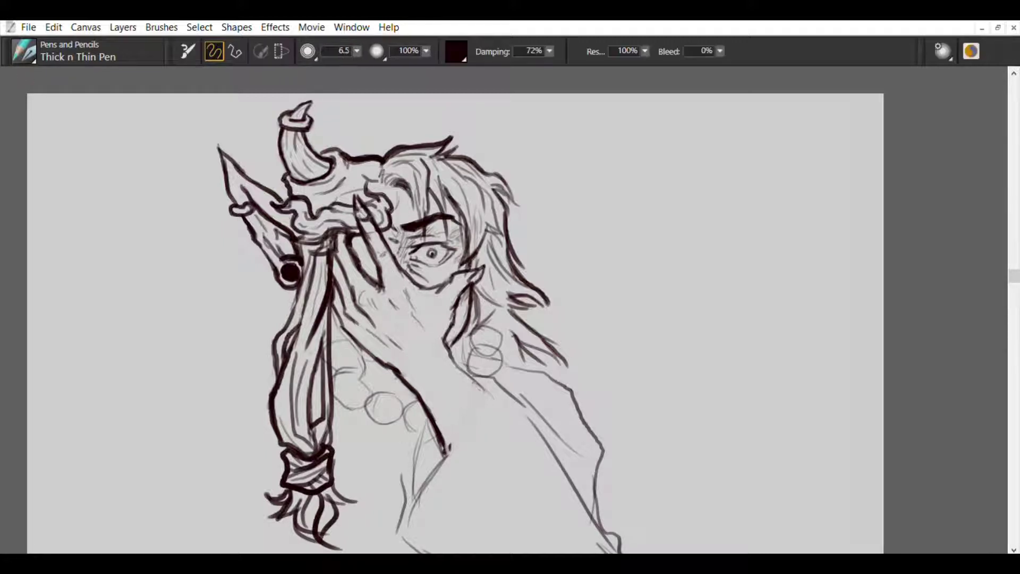
# Bold the forearm's outer edge, the sleeve opening across it and the sleeve's upper contour running down from the beads.
pyautogui.moveTo(444, 345)
pyautogui.mouseDown()
pyautogui.moveTo(492, 408)
pyautogui.moveTo(444, 454)
pyautogui.mouseUp()
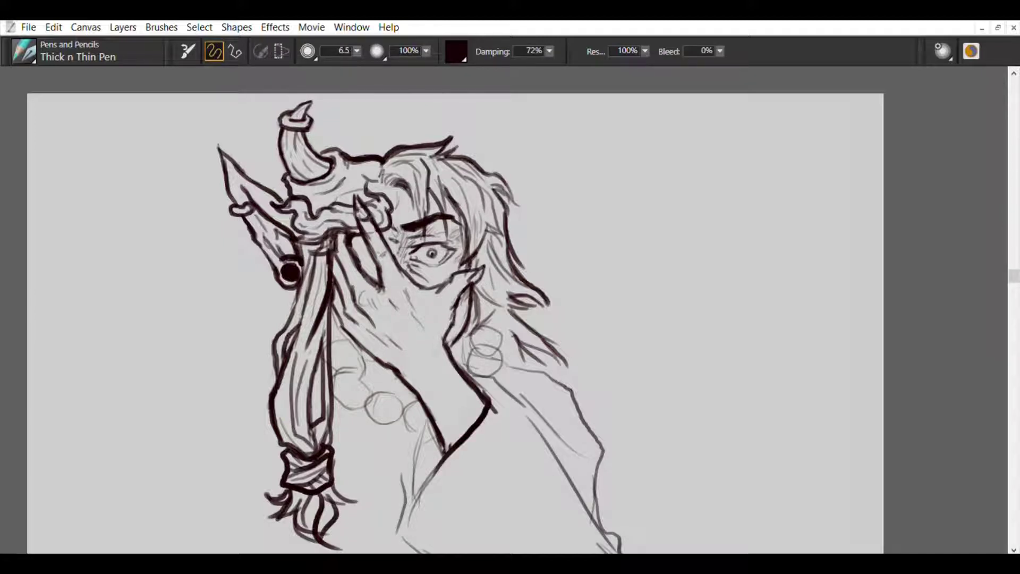
pyautogui.moveTo(474, 382)
pyautogui.mouseDown()
pyautogui.moveTo(531, 406)
pyautogui.moveTo(584, 507)
pyautogui.mouseUp()
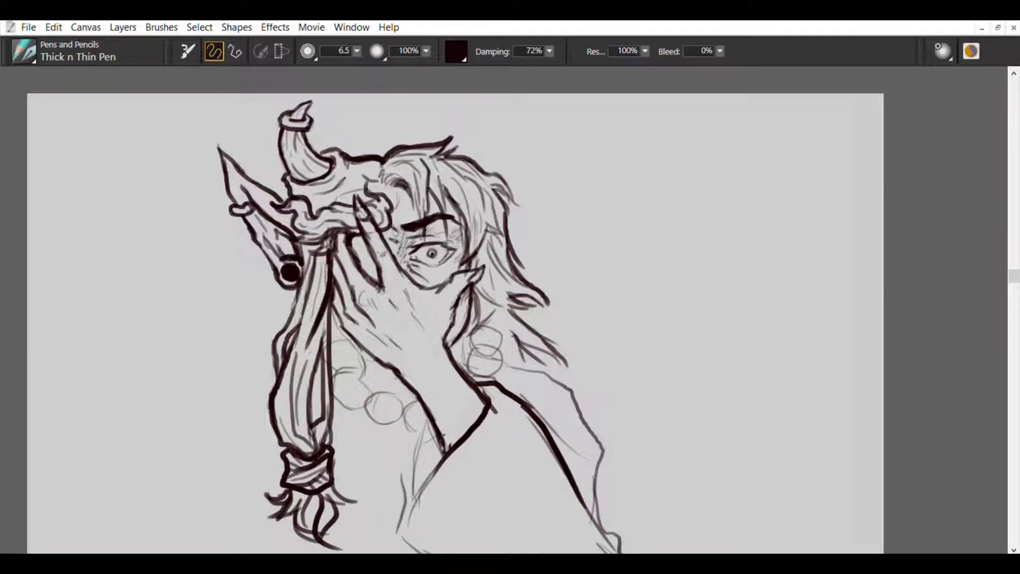
pyautogui.moveTo(449, 437)
pyautogui.mouseDown()
pyautogui.moveTo(409, 544)
pyautogui.moveTo(430, 499)
pyautogui.mouseUp()
pyautogui.press('e')
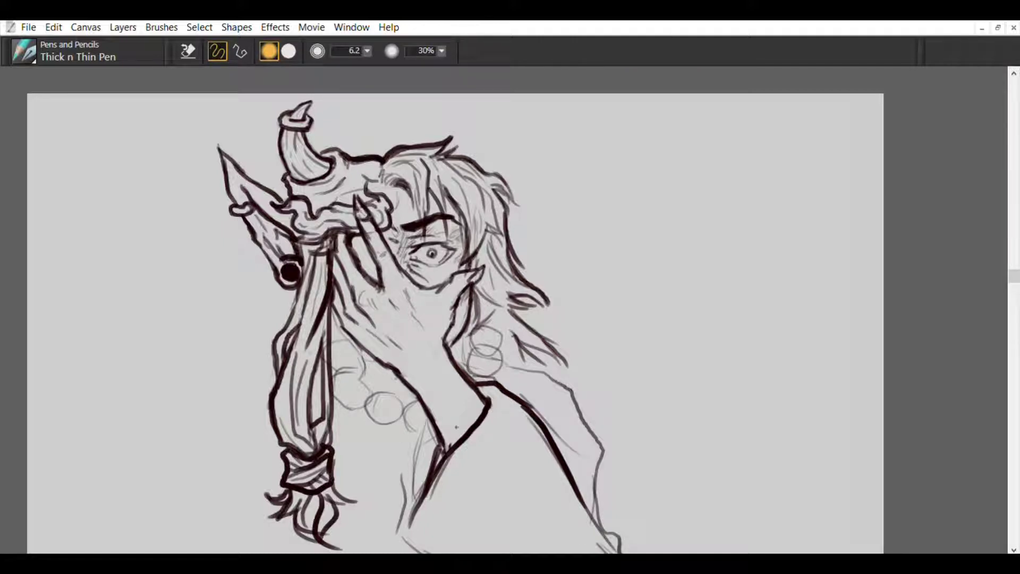
# Bold the garment's front edge from the necklace down to the canvas edge and erase the stray sketch lines around it.
pyautogui.press('e')
pyautogui.moveTo(405, 486); pyautogui.dragTo(381, 552)
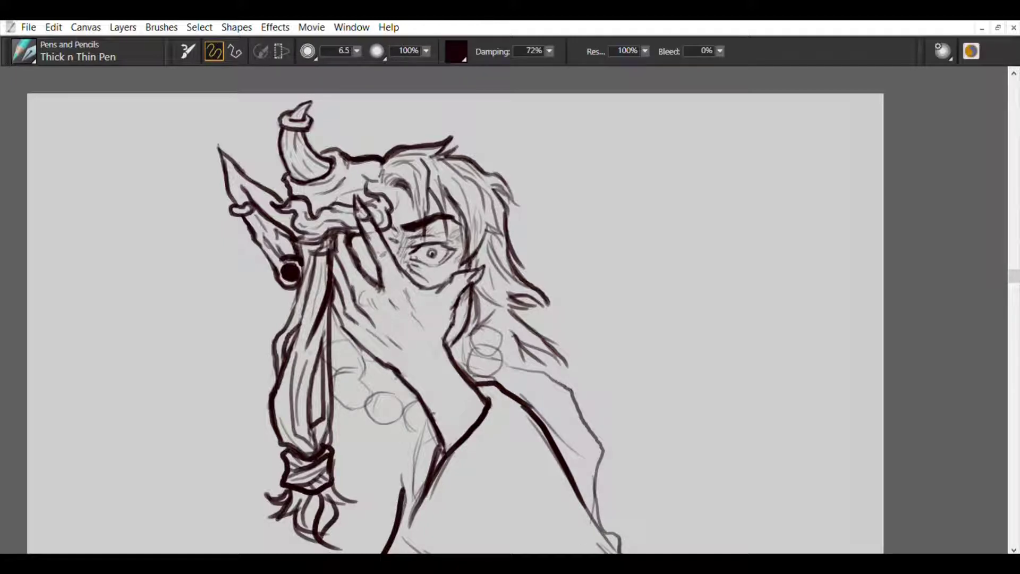
pyautogui.moveTo(430, 422); pyautogui.dragTo(404, 518)
pyautogui.moveTo(420, 434); pyautogui.dragTo(393, 552)
pyautogui.press('e')
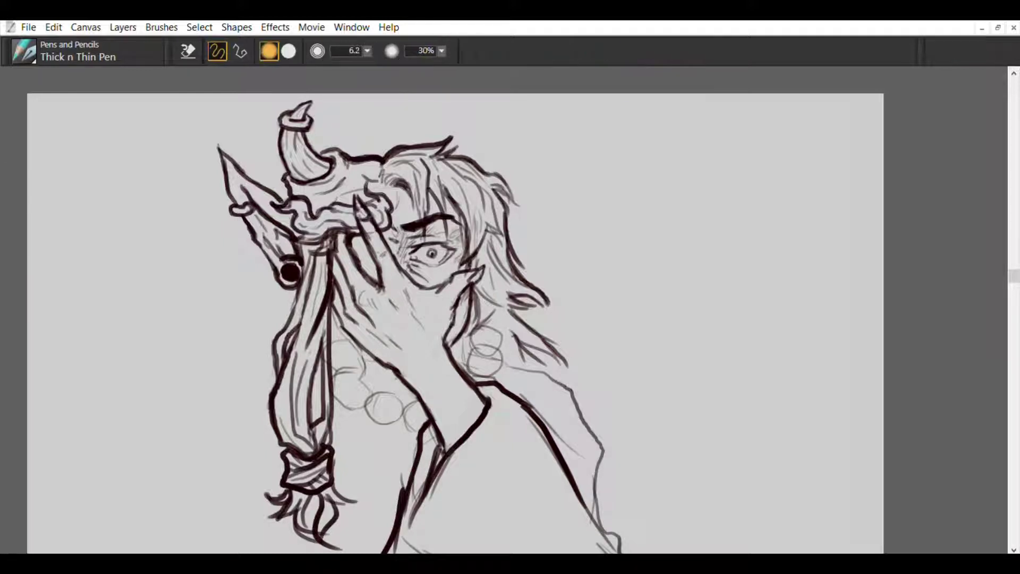
pyautogui.moveTo(402, 473); pyautogui.dragTo(382, 553)
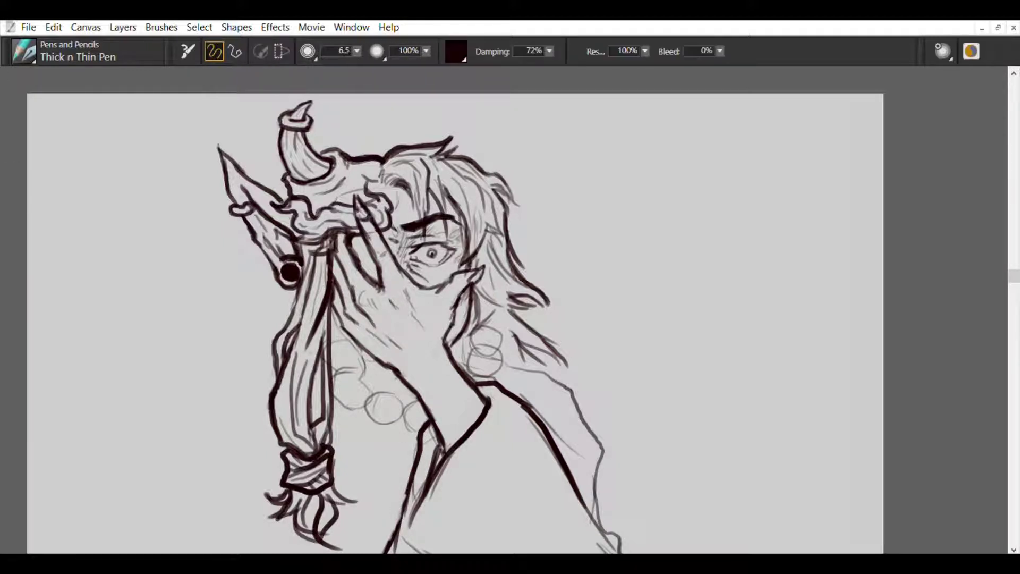
pyautogui.press('e')
pyautogui.moveTo(400, 511); pyautogui.dragTo(387, 542)
pyautogui.moveTo(406, 493); pyautogui.dragTo(386, 554)
pyautogui.press('e')
pyautogui.moveTo(421, 486)
pyautogui.mouseDown()
pyautogui.moveTo(393, 552)
pyautogui.moveTo(413, 551)
pyautogui.mouseUp()
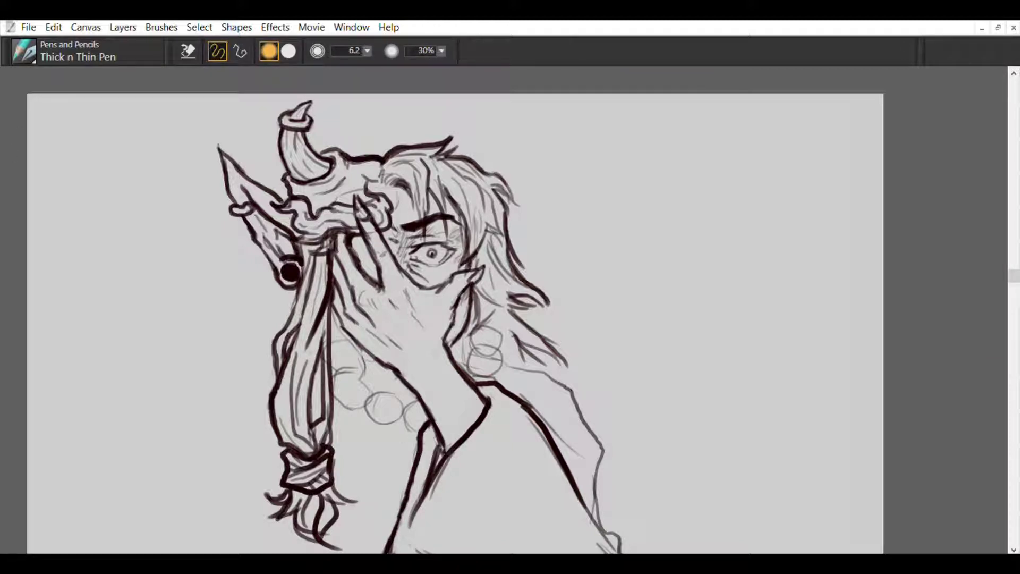
# Ink the necklace beads between the forearm and the shoulder with small highlights, adding a partial bead behind them.
pyautogui.press('e')
pyautogui.moveTo(487, 365)
pyautogui.mouseDown()
pyautogui.moveTo(470, 378)
pyautogui.moveTo(505, 372)
pyautogui.moveTo(485, 359)
pyautogui.mouseUp()
pyautogui.moveTo(482, 366)
pyautogui.mouseDown()
pyautogui.moveTo(474, 376)
pyautogui.moveTo(503, 347)
pyautogui.mouseUp()
pyautogui.press('e')
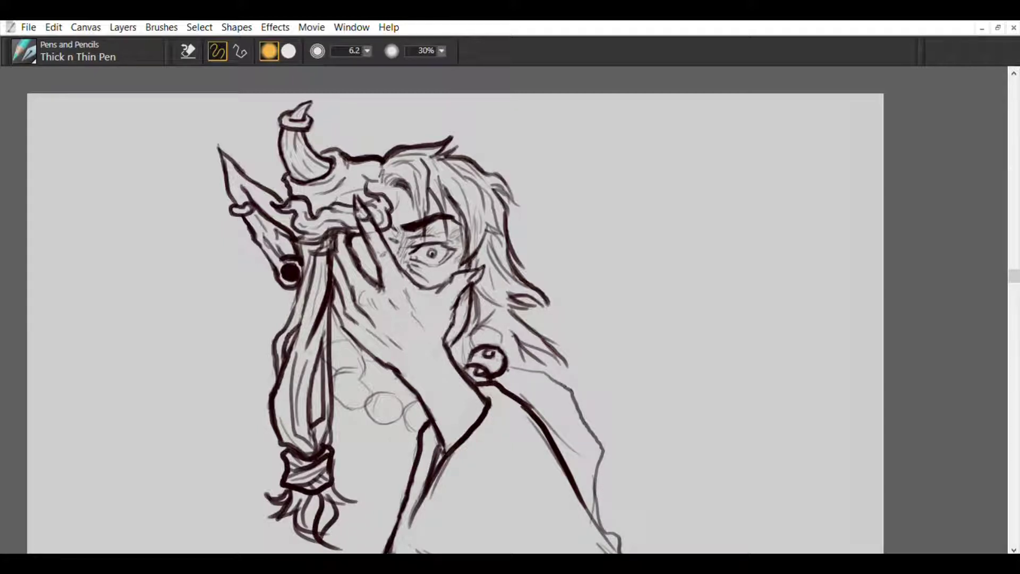
pyautogui.press('b')
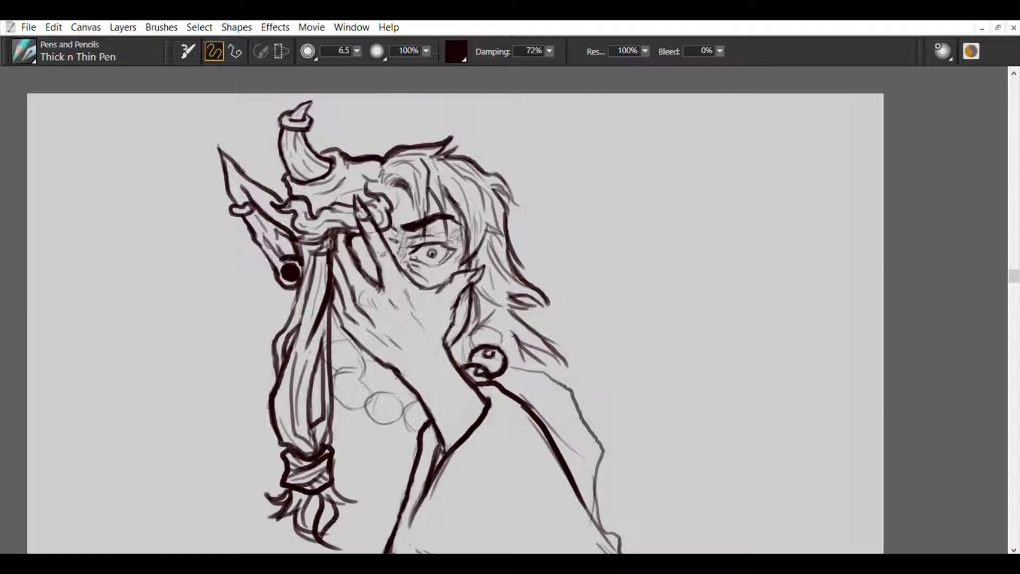
pyautogui.moveTo(485, 343); pyautogui.dragTo(505, 369)
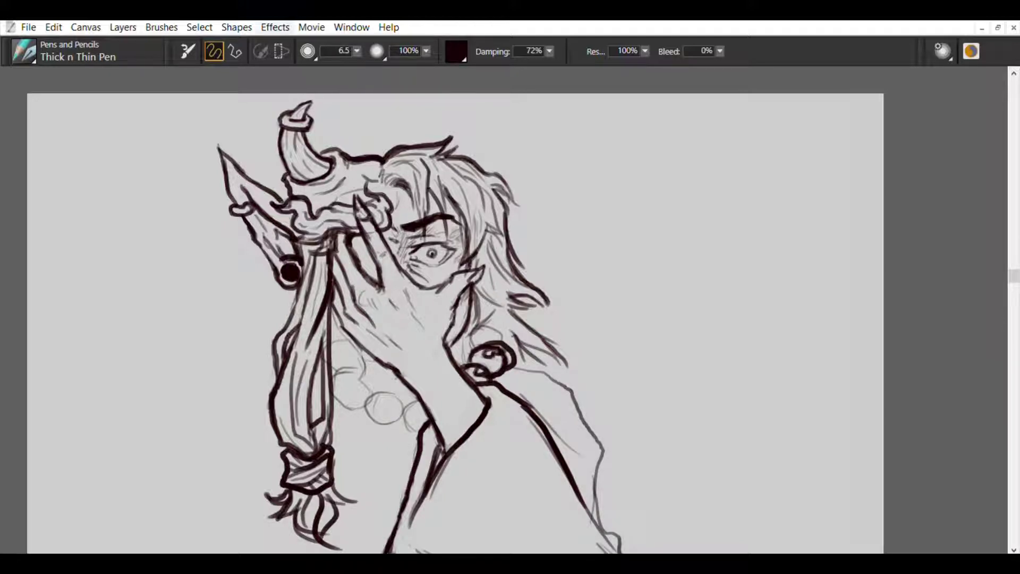
pyautogui.press('e')
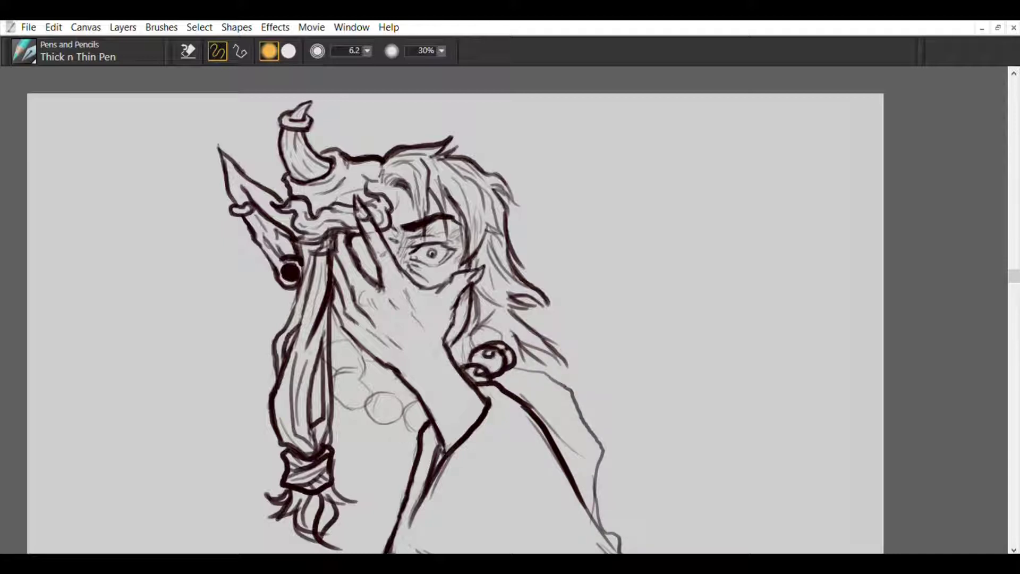
# Ink the row of four necklace beads between the tied hair and the forearm, with small highlight circles inside.
pyautogui.press('e')
pyautogui.moveTo(420, 399)
pyautogui.mouseDown()
pyautogui.moveTo(417, 434)
pyautogui.moveTo(425, 396)
pyautogui.moveTo(404, 408)
pyautogui.moveTo(407, 433)
pyautogui.moveTo(416, 425)
pyautogui.moveTo(364, 396)
pyautogui.moveTo(396, 406)
pyautogui.moveTo(367, 420)
pyautogui.moveTo(402, 413)
pyautogui.moveTo(368, 418)
pyautogui.moveTo(393, 396)
pyautogui.moveTo(367, 396)
pyautogui.moveTo(363, 419)
pyautogui.moveTo(378, 385)
pyautogui.moveTo(399, 427)
pyautogui.mouseUp()
pyautogui.hotkey('ctrl', 'z')
pyautogui.press('e')
pyautogui.press('e')
pyautogui.hotkey('ctrl', 'z')
pyautogui.press('e')
pyautogui.press('e')
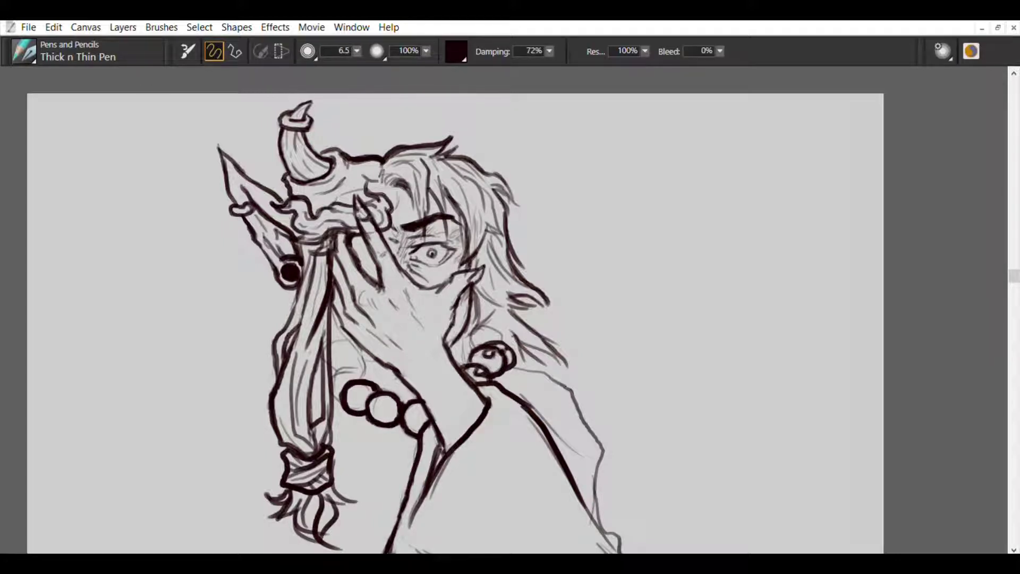
pyautogui.moveTo(364, 371)
pyautogui.mouseDown()
pyautogui.moveTo(331, 380)
pyautogui.moveTo(369, 368)
pyautogui.moveTo(333, 397)
pyautogui.moveTo(340, 378)
pyautogui.moveTo(387, 409)
pyautogui.mouseUp()
pyautogui.hotkey('ctrl', 'z')
pyautogui.hotkey('ctrl', 'z')
pyautogui.hotkey('ctrl', 'z')
pyautogui.moveTo(340, 372)
pyautogui.mouseDown()
pyautogui.moveTo(351, 368)
pyautogui.moveTo(379, 400)
pyautogui.moveTo(417, 405)
pyautogui.mouseUp()
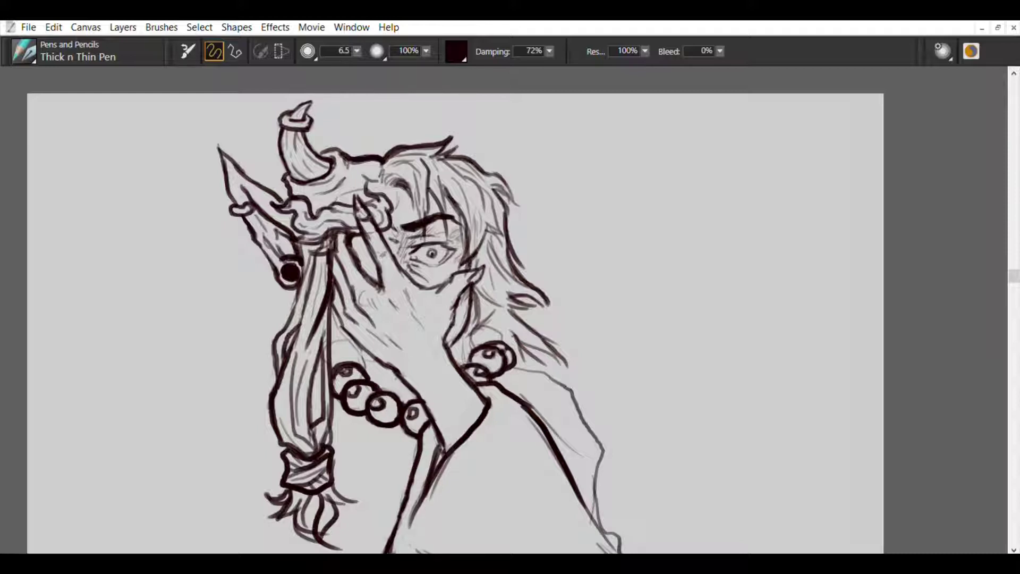
# Draw the neck lines on both sides of the hand and fill the gap between the tied hair and palm with solid dark.
pyautogui.moveTo(474, 326); pyautogui.dragTo(461, 355)
pyautogui.moveTo(358, 345); pyautogui.dragTo(394, 391)
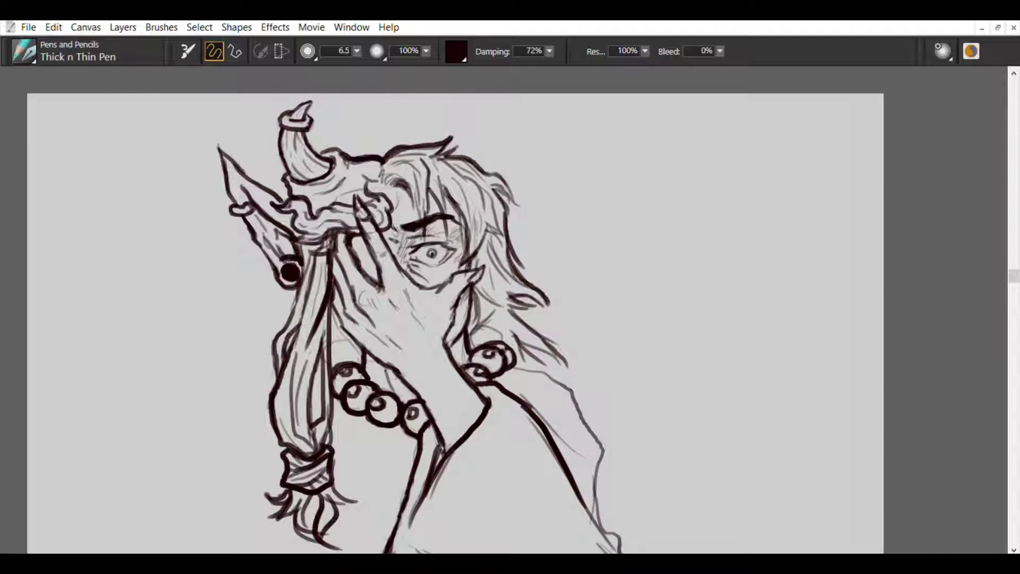
pyautogui.moveTo(341, 306)
pyautogui.mouseDown()
pyautogui.moveTo(331, 329)
pyautogui.moveTo(351, 364)
pyautogui.moveTo(335, 343)
pyautogui.moveTo(331, 369)
pyautogui.mouseUp()
pyautogui.moveTo(349, 354); pyautogui.dragTo(336, 371)
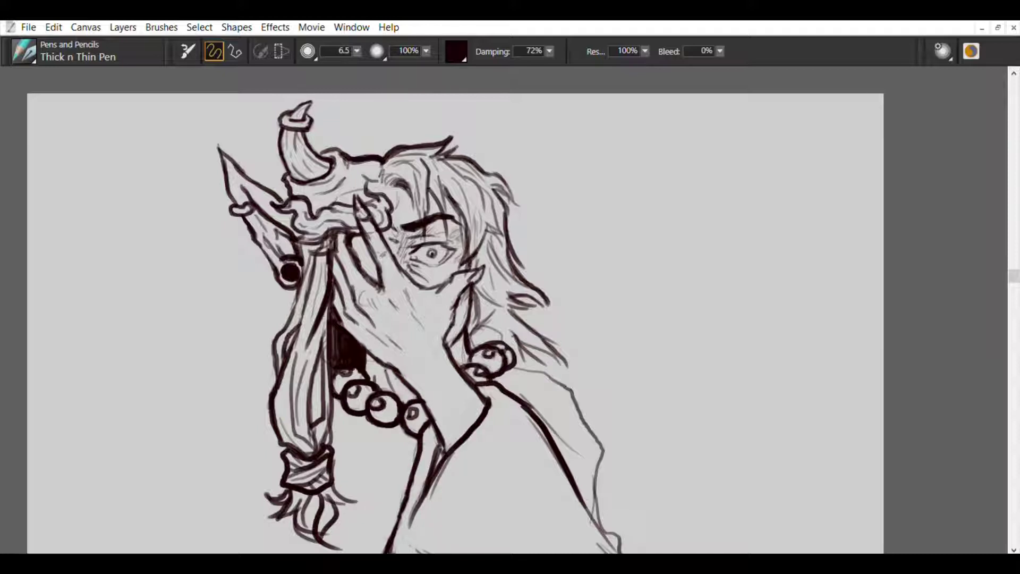
# Bold the outer shoulder and sleeve contour with a folded edge at its lower end, and erase the old sketch lines inside.
pyautogui.moveTo(486, 318)
pyautogui.mouseDown()
pyautogui.moveTo(571, 376)
pyautogui.moveTo(602, 424)
pyautogui.moveTo(618, 548)
pyautogui.mouseUp()
pyautogui.moveTo(578, 484)
pyautogui.mouseDown()
pyautogui.moveTo(603, 526)
pyautogui.moveTo(588, 550)
pyautogui.mouseUp()
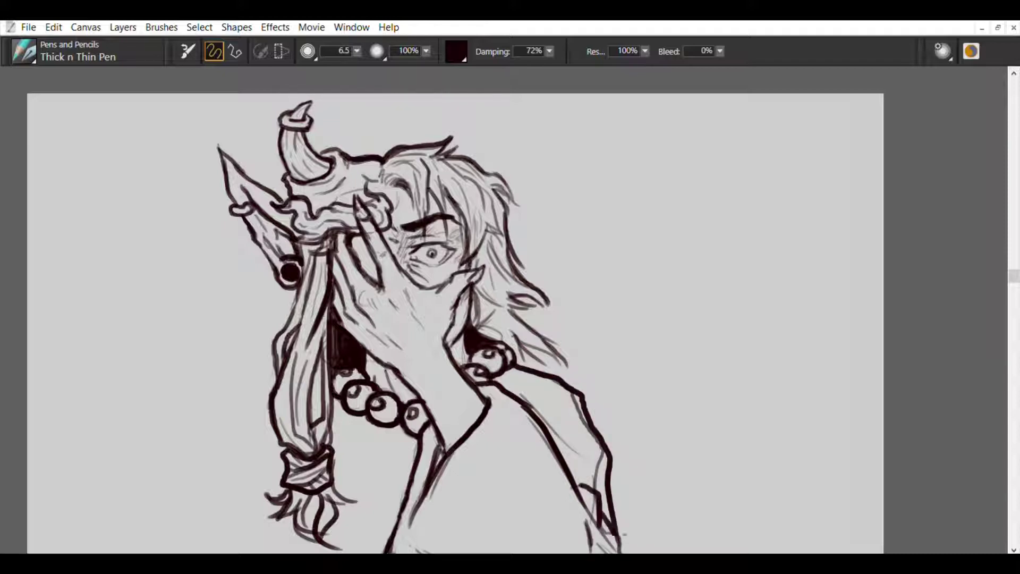
pyautogui.moveTo(605, 509); pyautogui.dragTo(626, 553)
pyautogui.press('e')
pyautogui.moveTo(527, 381)
pyautogui.mouseDown()
pyautogui.moveTo(574, 451)
pyautogui.moveTo(571, 390)
pyautogui.moveTo(600, 460)
pyautogui.moveTo(594, 521)
pyautogui.moveTo(618, 551)
pyautogui.mouseUp()
pyautogui.moveTo(601, 478)
pyautogui.mouseDown()
pyautogui.moveTo(584, 494)
pyautogui.moveTo(600, 507)
pyautogui.mouseUp()
pyautogui.press('b')
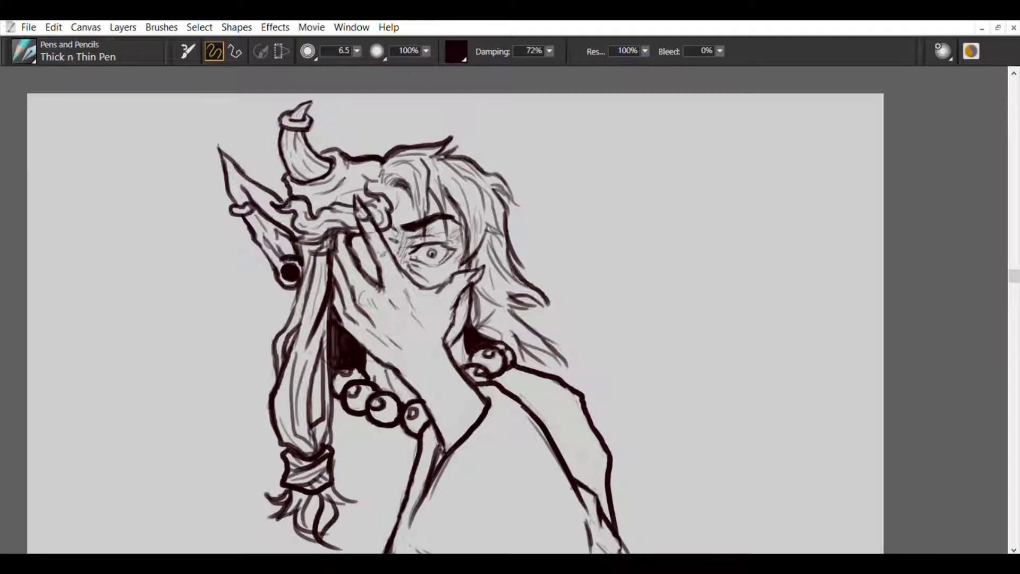
# Add a parallel trim line along the sleeve opening and the garment's front edge, and erase the overshoot at the lower end.
pyautogui.moveTo(494, 403); pyautogui.dragTo(409, 552)
pyautogui.moveTo(493, 396)
pyautogui.mouseDown()
pyautogui.moveTo(483, 408)
pyautogui.moveTo(496, 424)
pyautogui.mouseUp()
pyautogui.moveTo(433, 430)
pyautogui.mouseDown()
pyautogui.moveTo(414, 525)
pyautogui.moveTo(396, 553)
pyautogui.mouseUp()
pyautogui.moveTo(421, 486); pyautogui.dragTo(401, 553)
pyautogui.hotkey('ctrl', 'z')
pyautogui.hotkey('ctrl', 'z')
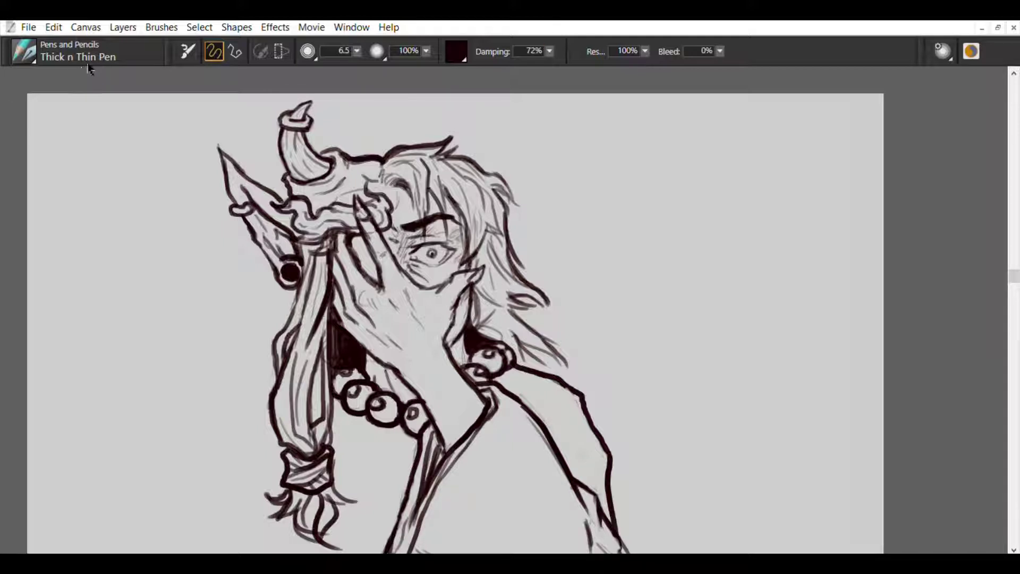
pyautogui.press('e')
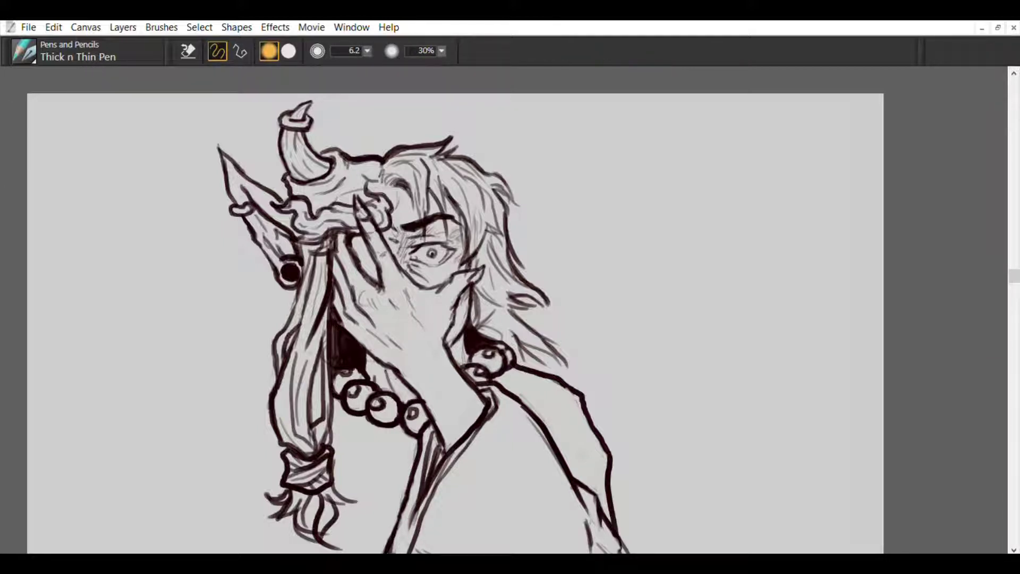
pyautogui.moveTo(392, 531); pyautogui.dragTo(384, 552)
pyautogui.press('i')
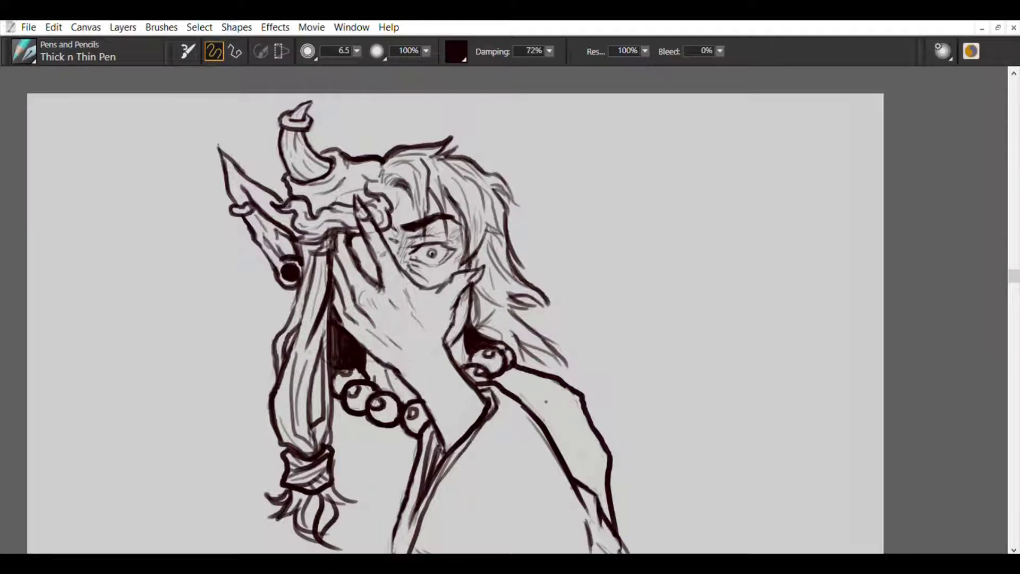
# Add short fold strokes to the shoulder and sleeve, and draw diagonal collar lines across the chest below the beads.
pyautogui.moveTo(552, 393)
pyautogui.mouseDown()
pyautogui.moveTo(533, 425)
pyautogui.moveTo(547, 451)
pyautogui.mouseUp()
pyautogui.press('e')
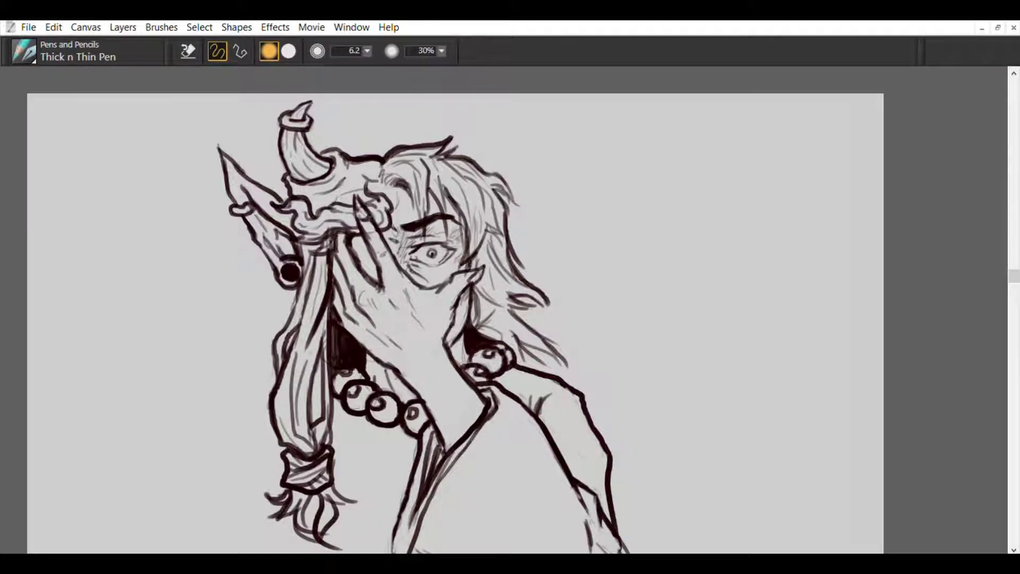
pyautogui.press('e')
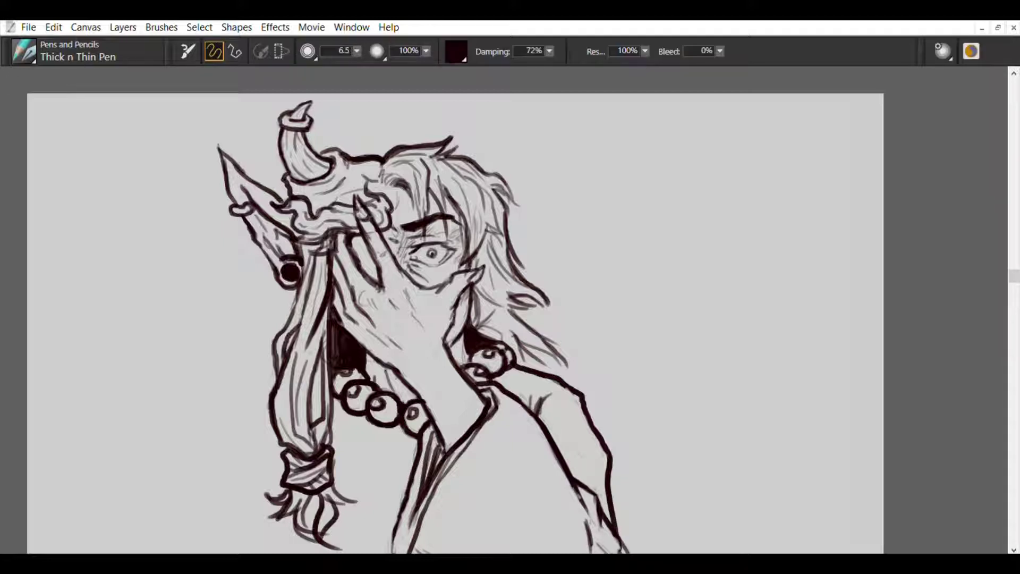
pyautogui.moveTo(578, 488); pyautogui.dragTo(589, 506)
pyautogui.moveTo(371, 423); pyautogui.dragTo(410, 463)
pyautogui.moveTo(333, 417); pyautogui.dragTo(406, 494)
pyautogui.moveTo(334, 400); pyautogui.dragTo(414, 502)
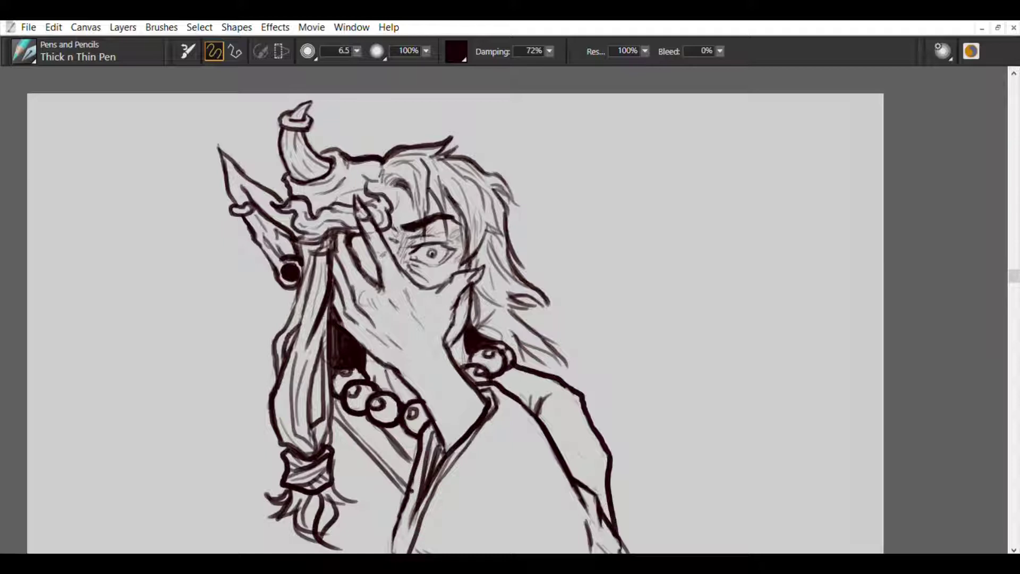
pyautogui.moveTo(518, 507)
pyautogui.mouseDown()
pyautogui.moveTo(489, 532)
pyautogui.moveTo(504, 529)
pyautogui.mouseUp()
# Hatch the mask's pointed side pieces and shade the gap between the fingers, leaving the covered eye area light.
pyautogui.moveTo(233, 178); pyautogui.dragTo(271, 244)
pyautogui.moveTo(266, 224)
pyautogui.mouseDown()
pyautogui.moveTo(282, 257)
pyautogui.moveTo(296, 254)
pyautogui.mouseUp()
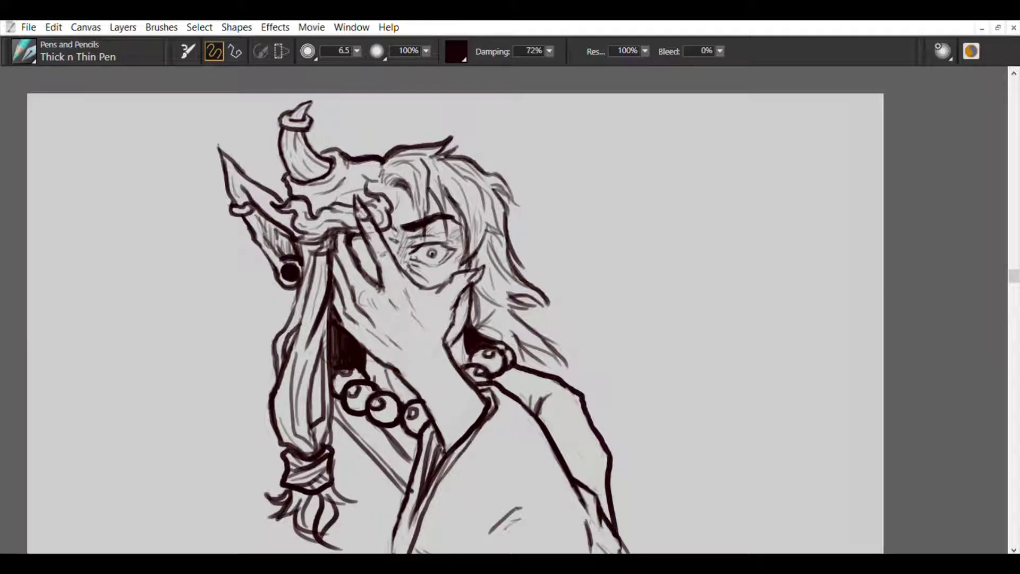
pyautogui.moveTo(363, 234); pyautogui.dragTo(353, 249)
pyautogui.moveTo(373, 225)
pyautogui.mouseDown()
pyautogui.moveTo(365, 231)
pyautogui.moveTo(365, 279)
pyautogui.mouseUp()
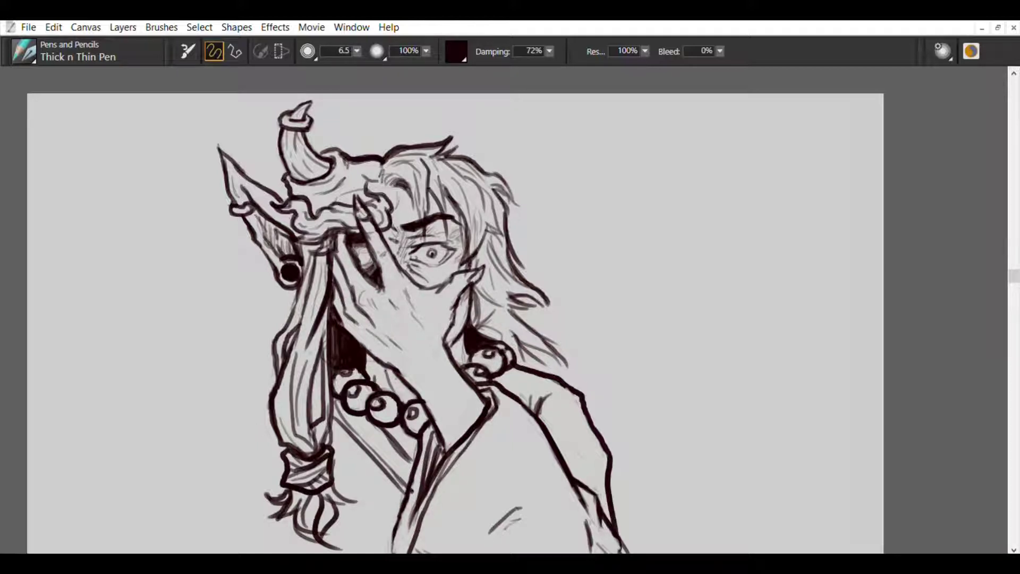
pyautogui.press('e')
pyautogui.moveTo(356, 262); pyautogui.dragTo(365, 248)
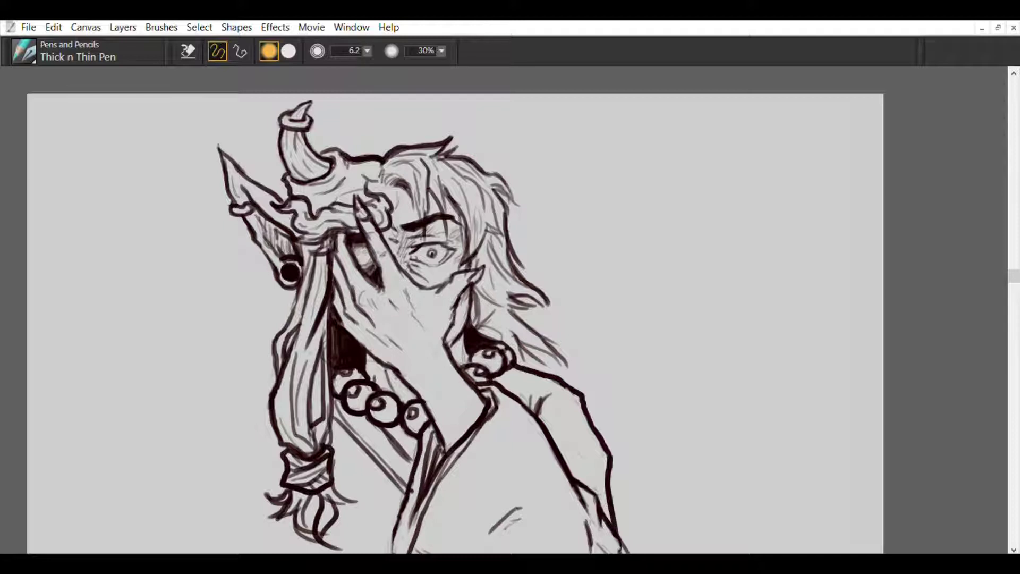
pyautogui.press('e')
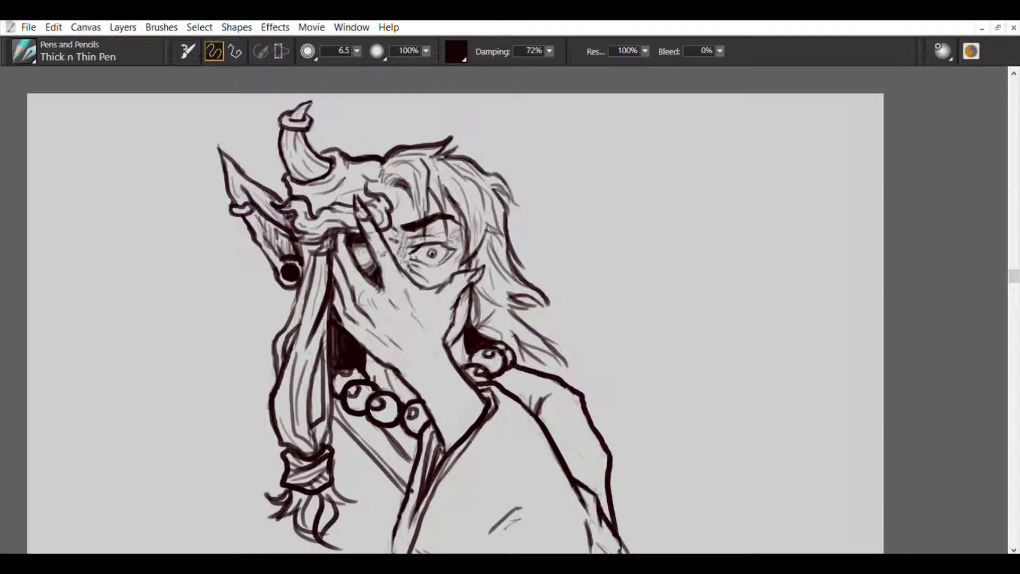
# Hatch the mask's surface below the curved horn and across its brow up to the hairline.
pyautogui.moveTo(303, 260); pyautogui.dragTo(308, 243)
pyautogui.moveTo(315, 201); pyautogui.dragTo(351, 178)
pyautogui.moveTo(285, 194)
pyautogui.mouseDown()
pyautogui.moveTo(306, 177)
pyautogui.moveTo(316, 186)
pyautogui.moveTo(367, 160)
pyautogui.moveTo(381, 161)
pyautogui.moveTo(401, 190)
pyautogui.moveTo(387, 184)
pyautogui.mouseUp()
pyautogui.moveTo(377, 165); pyautogui.dragTo(384, 193)
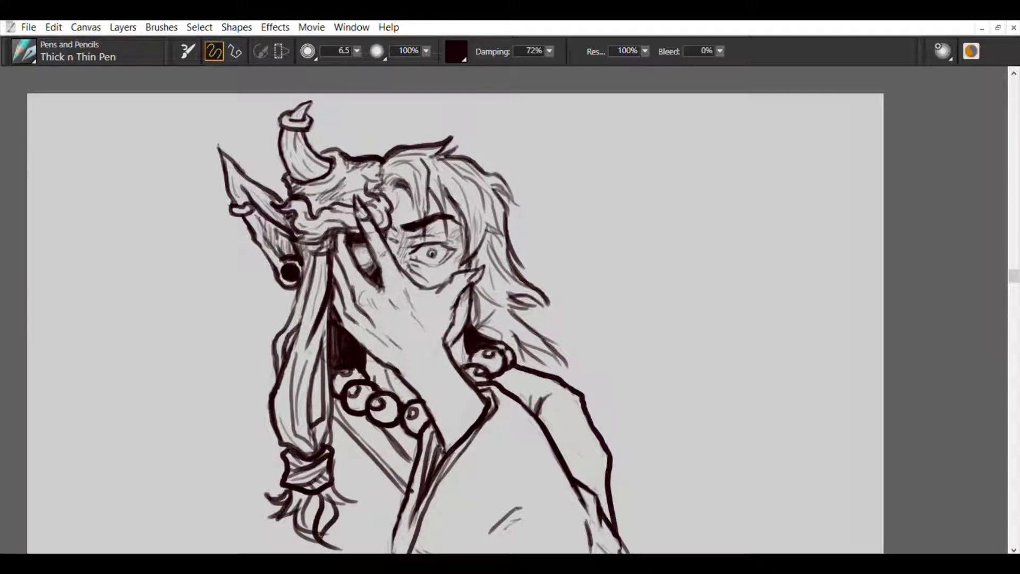
# Hatch the shadows on the face beside the raised finger and along the jaw and neck.
pyautogui.moveTo(394, 230); pyautogui.dragTo(388, 267)
pyautogui.moveTo(457, 275)
pyautogui.mouseDown()
pyautogui.moveTo(426, 285)
pyautogui.moveTo(454, 366)
pyautogui.mouseUp()
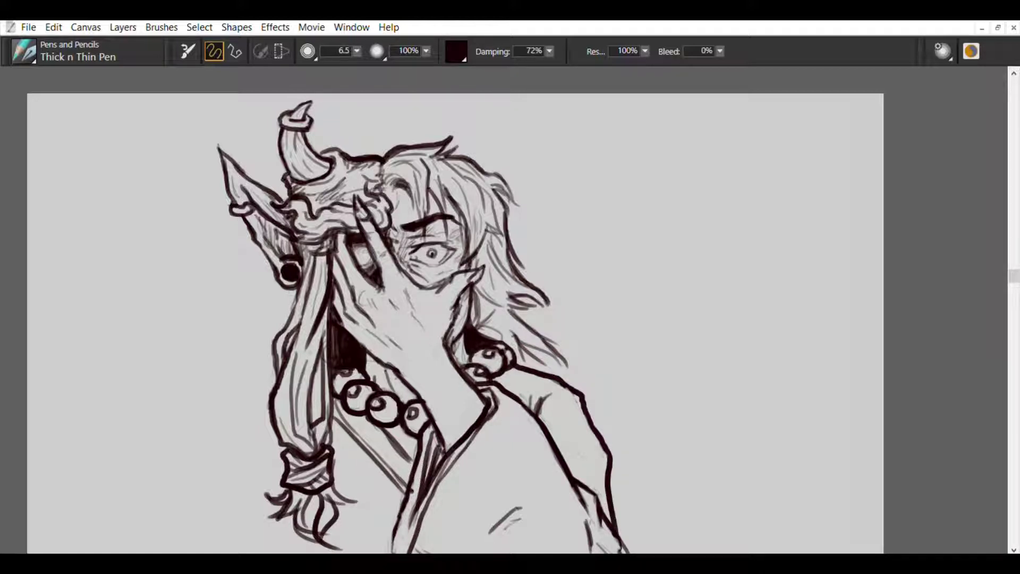
pyautogui.press('e')
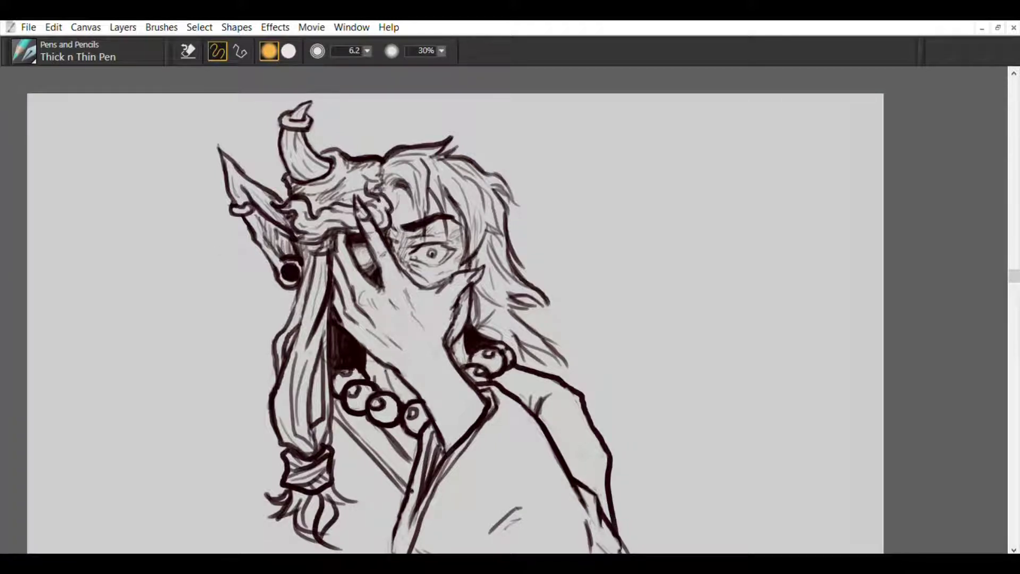
pyautogui.press('e')
# Sketch a rough four-sided shape beside the mask and draw a thick straight line down the canvas through it.
pyautogui.moveTo(226, 248); pyautogui.dragTo(236, 299)
pyautogui.moveTo(176, 261); pyautogui.dragTo(217, 241)
pyautogui.moveTo(171, 268)
pyautogui.mouseDown()
pyautogui.moveTo(167, 324)
pyautogui.moveTo(236, 295)
pyautogui.mouseUp()
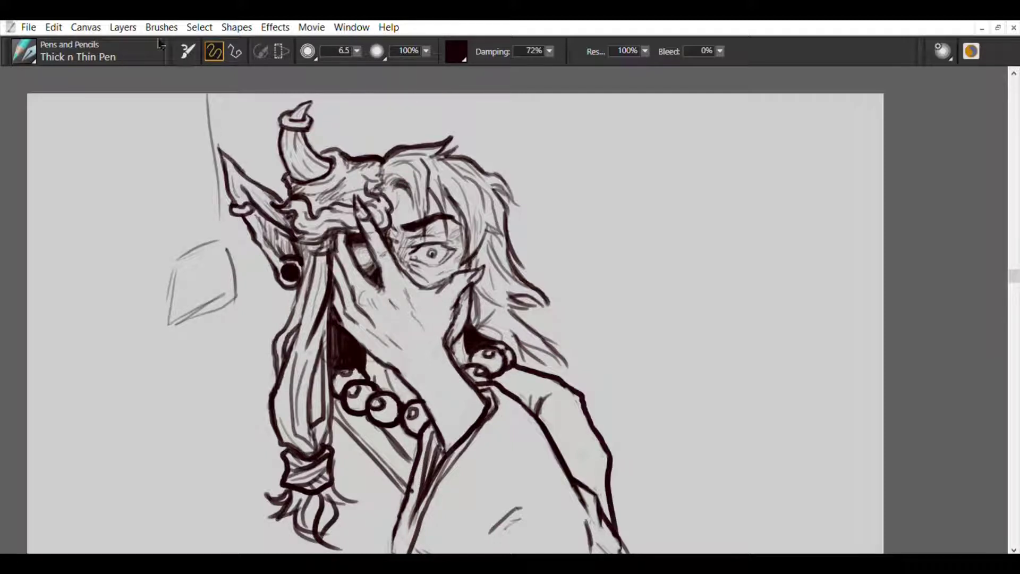
pyautogui.click(235, 51)
pyautogui.moveTo(201, 94); pyautogui.dragTo(213, 553)
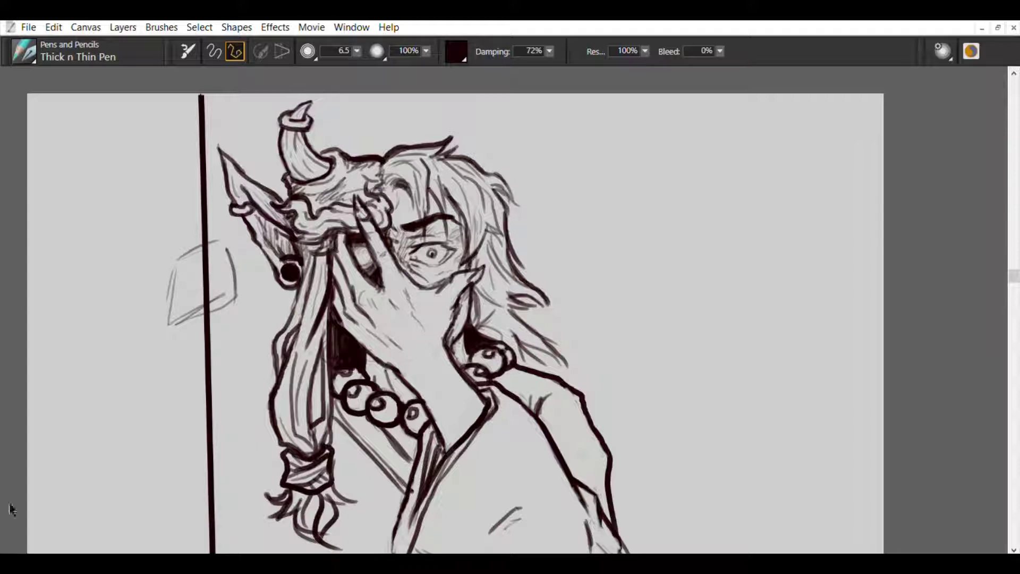
# Erase the leftover sketch lines at the sleeve's lower end near the canvas edge using freehand strokes.
pyautogui.moveTo(11, 505); pyautogui.dragTo(77, 423)
pyautogui.press('e')
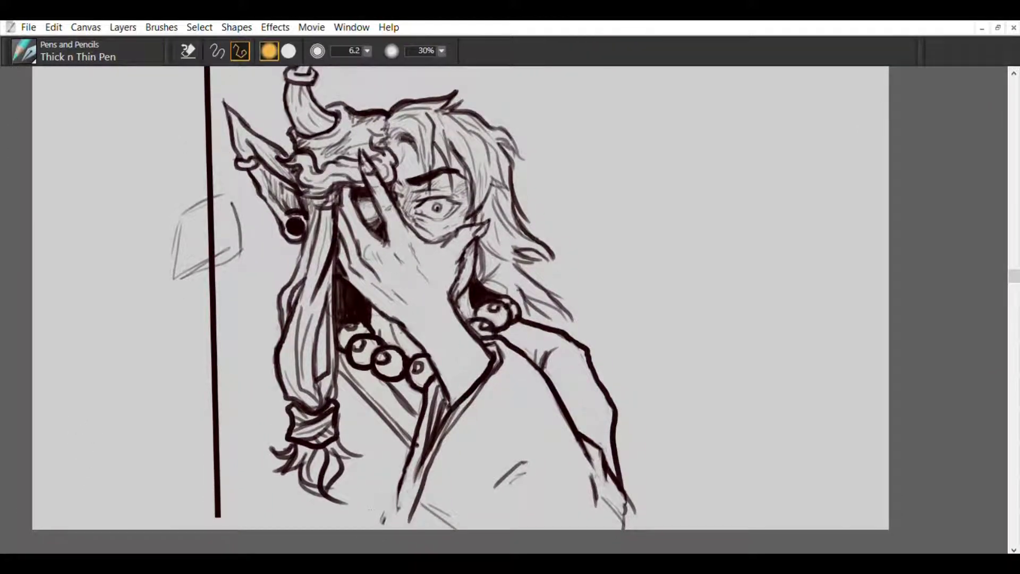
pyautogui.press('b')
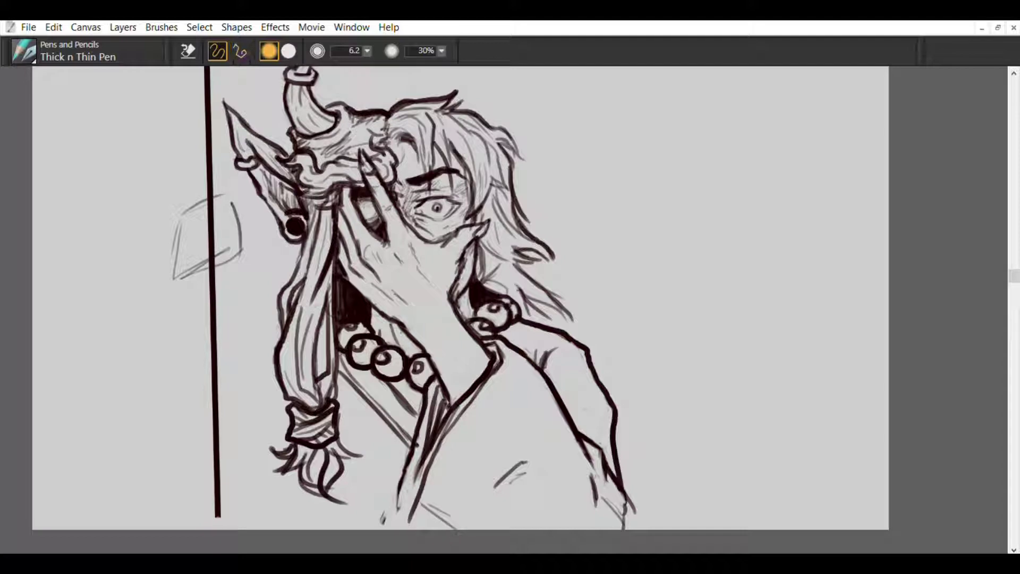
pyautogui.moveTo(423, 503); pyautogui.dragTo(456, 529)
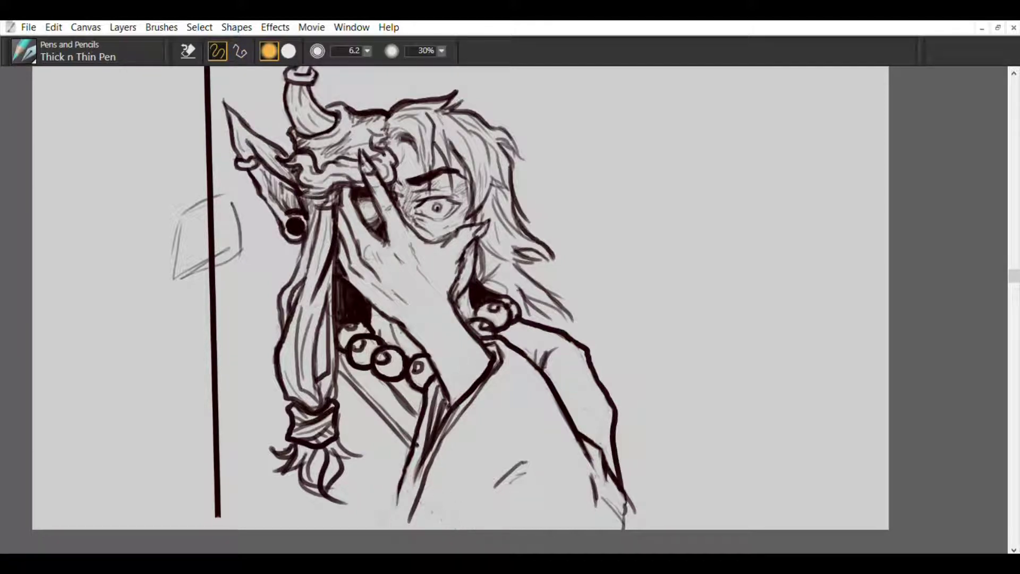
# Erase the sleeve-end leftovers and the vertical line inside the four-sided shape, and extend that line to the canvas's lower edge.
pyautogui.moveTo(605, 498)
pyautogui.mouseDown()
pyautogui.moveTo(617, 509)
pyautogui.moveTo(636, 499)
pyautogui.mouseUp()
pyautogui.moveTo(209, 199); pyautogui.dragTo(213, 271)
pyautogui.moveTo(217, 513); pyautogui.dragTo(222, 527)
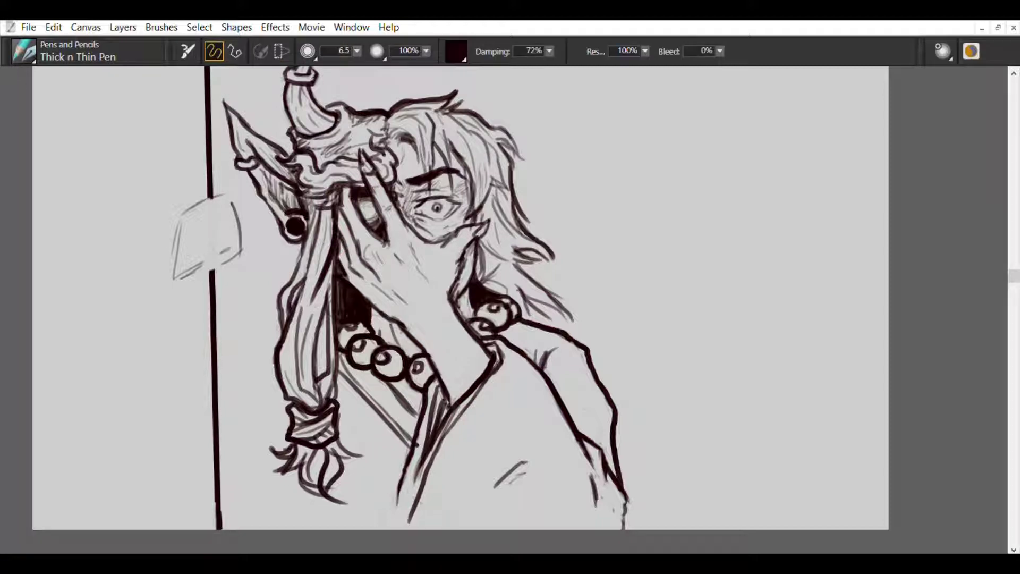
# Sketch the raised arm's long sleeve from beneath the four-sided shape down to the canvas's lower edge and tidy its lines.
pyautogui.moveTo(239, 217)
pyautogui.mouseDown()
pyautogui.moveTo(254, 425)
pyautogui.moveTo(276, 514)
pyautogui.moveTo(249, 529)
pyautogui.mouseUp()
pyautogui.moveTo(242, 247); pyautogui.dragTo(218, 466)
pyautogui.press('e')
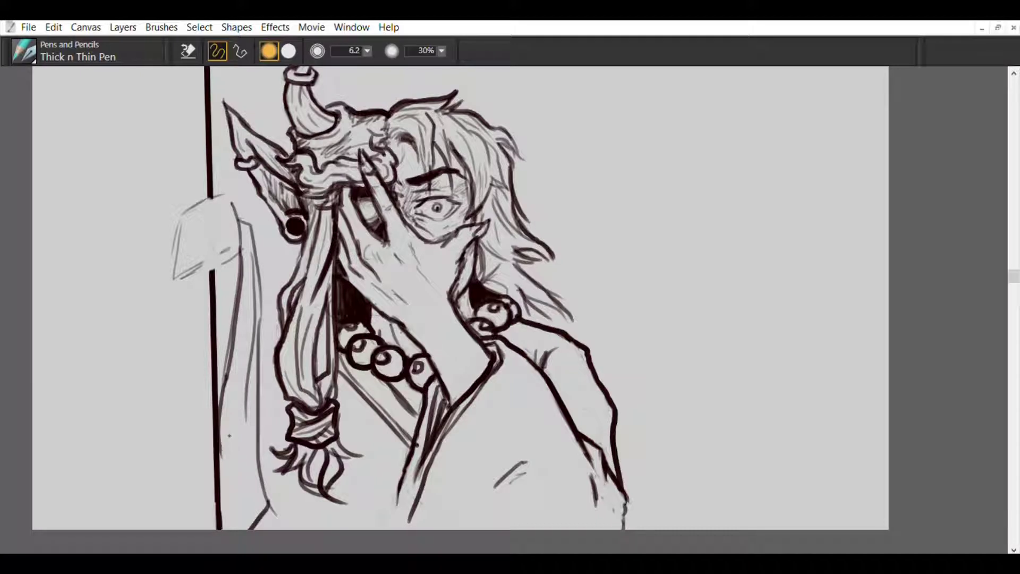
pyautogui.press('e')
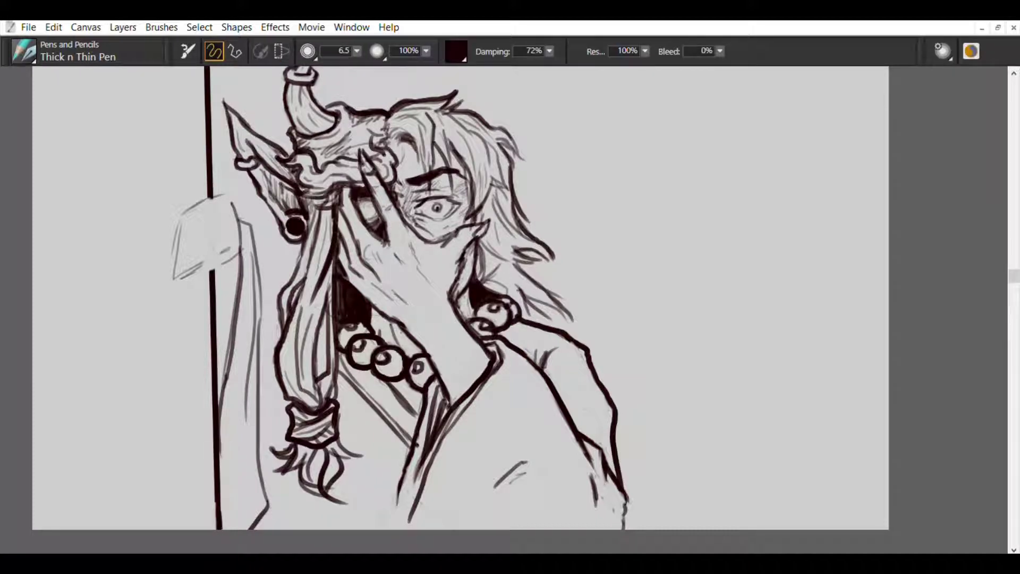
# Draw the loose hair strands behind the round earring, between the raised sleeve and the hanging tied lock.
pyautogui.moveTo(257, 200); pyautogui.dragTo(289, 312)
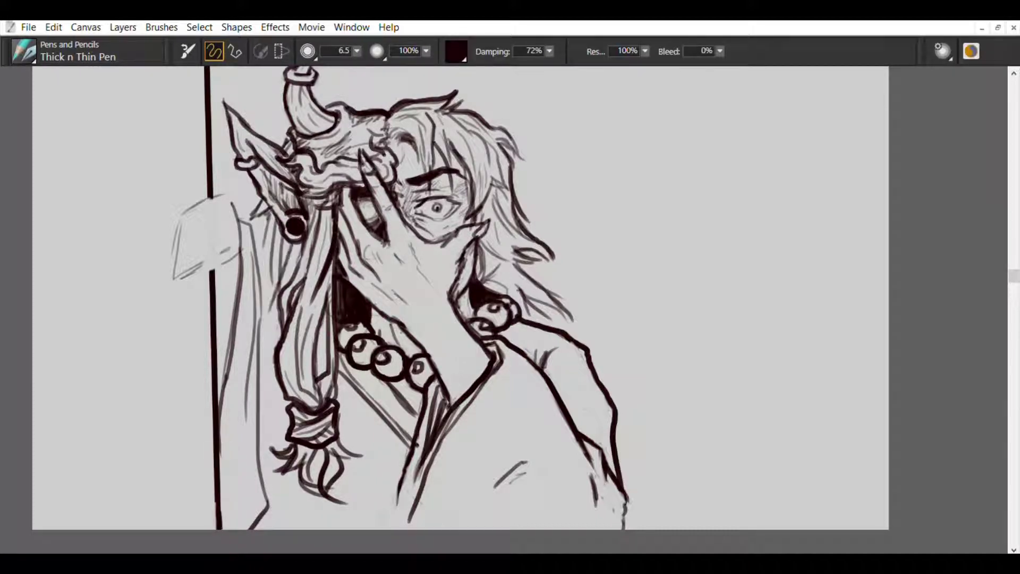
pyautogui.moveTo(265, 221)
pyautogui.mouseDown()
pyautogui.moveTo(280, 292)
pyautogui.moveTo(261, 267)
pyautogui.moveTo(270, 324)
pyautogui.moveTo(261, 335)
pyautogui.mouseUp()
pyautogui.moveTo(273, 291)
pyautogui.mouseDown()
pyautogui.moveTo(262, 336)
pyautogui.moveTo(265, 320)
pyautogui.mouseUp()
pyautogui.press('e')
pyautogui.press('b')
# Extend the collar lines to the canvas's lower edge and draw the garment's wide lapel seam down from the shoulder.
pyautogui.moveTo(407, 531); pyautogui.dragTo(397, 488)
pyautogui.moveTo(422, 539); pyautogui.dragTo(414, 507)
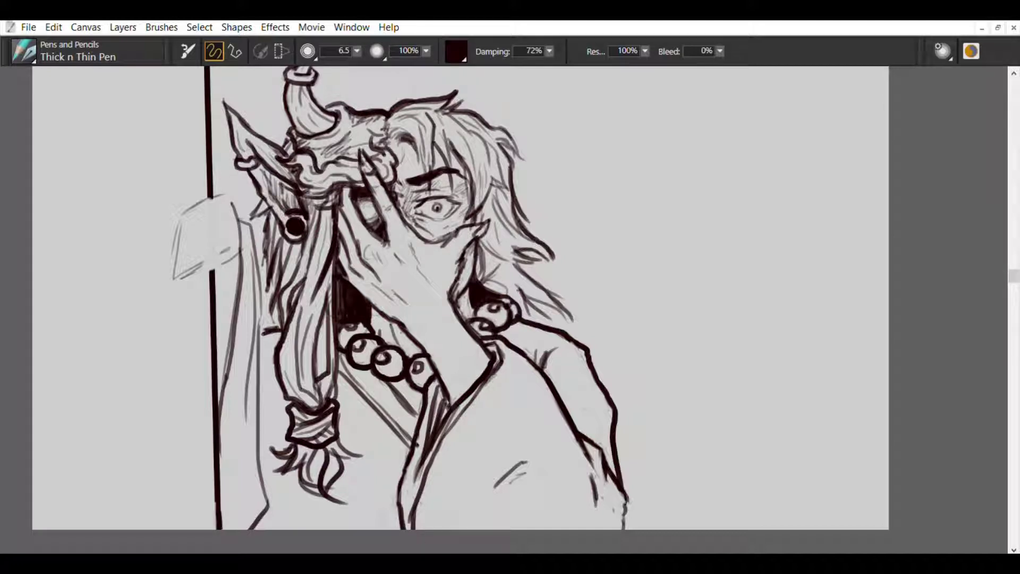
pyautogui.moveTo(525, 353)
pyautogui.mouseDown()
pyautogui.moveTo(477, 401)
pyautogui.moveTo(450, 488)
pyautogui.mouseUp()
pyautogui.moveTo(465, 442)
pyautogui.mouseDown()
pyautogui.moveTo(448, 530)
pyautogui.moveTo(503, 480)
pyautogui.moveTo(507, 498)
pyautogui.moveTo(473, 499)
pyautogui.moveTo(492, 528)
pyautogui.mouseUp()
# Refine the elbow fold lines on the front sleeve and run one fold down to the canvas's lower edge.
pyautogui.press('e')
pyautogui.press('b')
pyautogui.moveTo(497, 440); pyautogui.dragTo(478, 494)
pyautogui.moveTo(483, 516); pyautogui.dragTo(496, 529)
pyautogui.hotkey('ctrl', 'z')
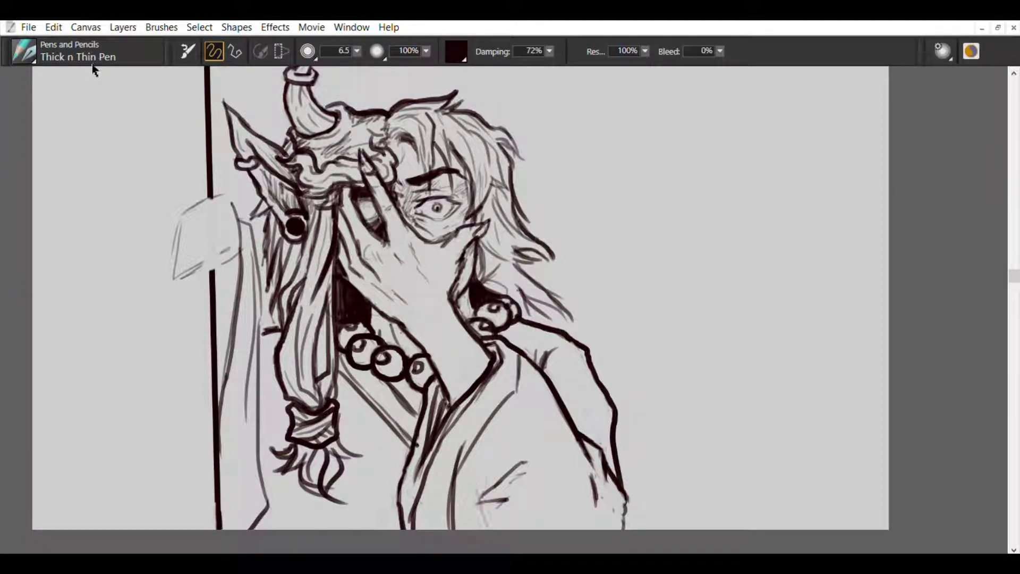
pyautogui.moveTo(480, 495); pyautogui.dragTo(469, 528)
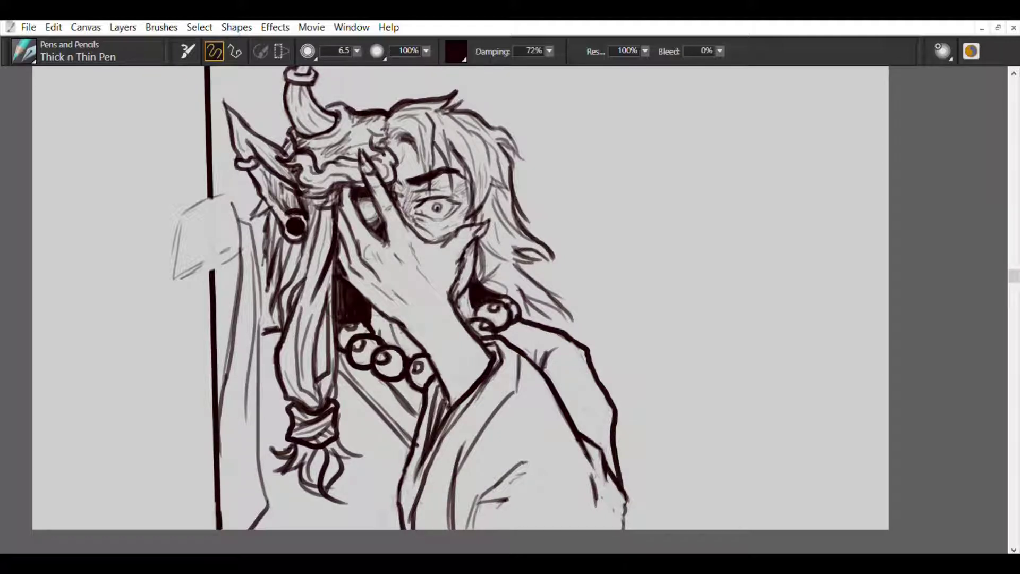
# Erase the rough four-sided shape and draw the lower two clawed fingers gripping the vertical line in its place.
pyautogui.press('space')
pyautogui.moveTo(107, 423)
pyautogui.mouseDown()
pyautogui.moveTo(105, 445)
pyautogui.moveTo(94, 425)
pyautogui.mouseUp()
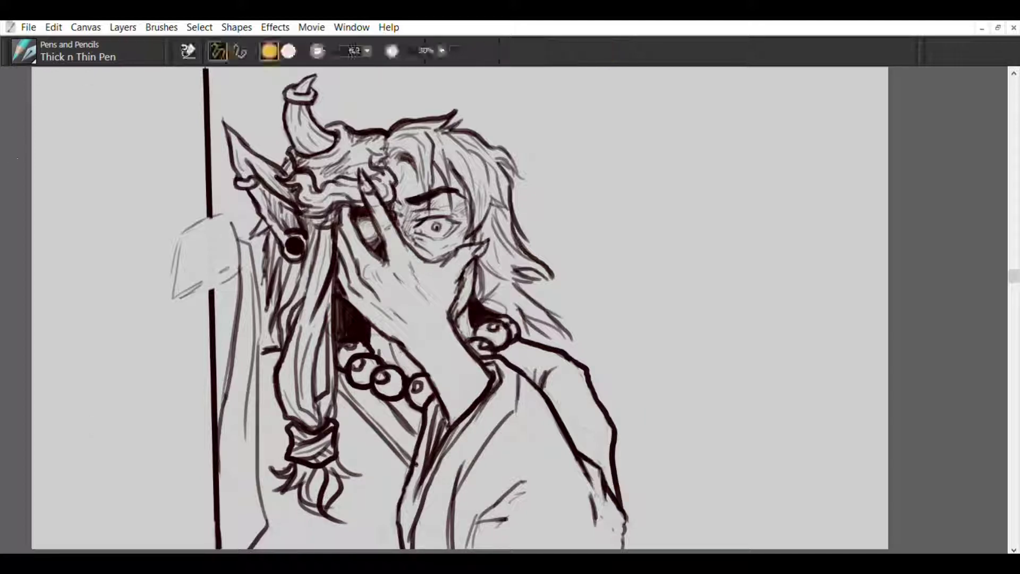
pyautogui.moveTo(223, 208)
pyautogui.mouseDown()
pyautogui.moveTo(182, 233)
pyautogui.moveTo(173, 298)
pyautogui.moveTo(229, 282)
pyautogui.moveTo(237, 254)
pyautogui.mouseUp()
pyautogui.press('b')
pyautogui.moveTo(177, 278)
pyautogui.mouseDown()
pyautogui.moveTo(171, 308)
pyautogui.moveTo(204, 269)
pyautogui.moveTo(191, 268)
pyautogui.moveTo(214, 258)
pyautogui.moveTo(213, 283)
pyautogui.moveTo(180, 299)
pyautogui.mouseUp()
pyautogui.hotkey('ctrl', 'z')
pyautogui.moveTo(217, 281); pyautogui.dragTo(174, 302)
pyautogui.moveTo(238, 257)
pyautogui.mouseDown()
pyautogui.moveTo(228, 271)
pyautogui.moveTo(201, 262)
pyautogui.moveTo(181, 292)
pyautogui.mouseUp()
pyautogui.moveTo(234, 240)
pyautogui.mouseDown()
pyautogui.moveTo(200, 237)
pyautogui.moveTo(163, 260)
pyautogui.moveTo(155, 290)
pyautogui.moveTo(183, 273)
pyautogui.moveTo(168, 280)
pyautogui.mouseUp()
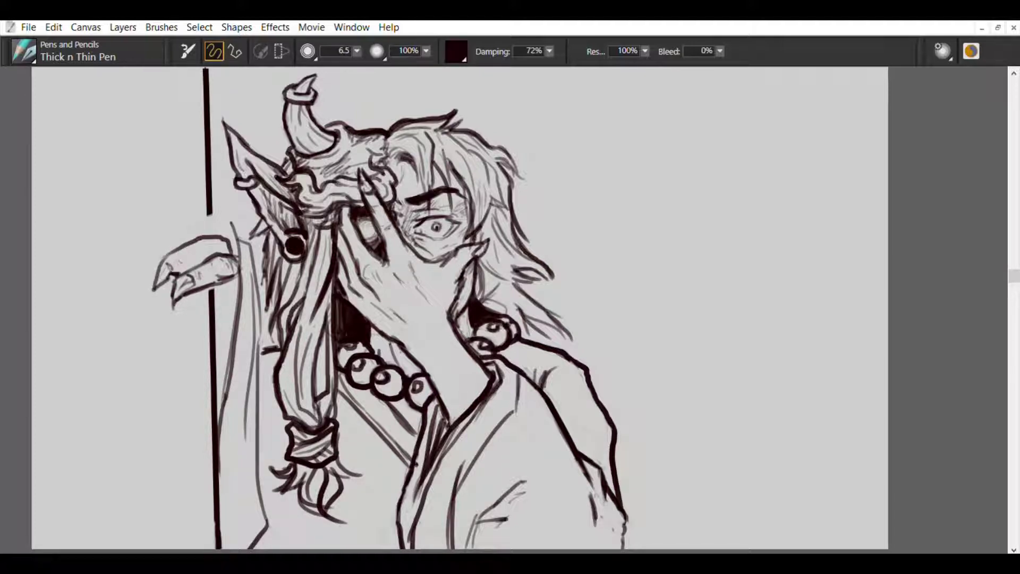
# Draw a third clawed finger above the other two and erase the stray strokes where it meets the vertical line.
pyautogui.moveTo(212, 218)
pyautogui.mouseDown()
pyautogui.moveTo(150, 246)
pyautogui.moveTo(207, 235)
pyautogui.moveTo(176, 244)
pyautogui.mouseUp()
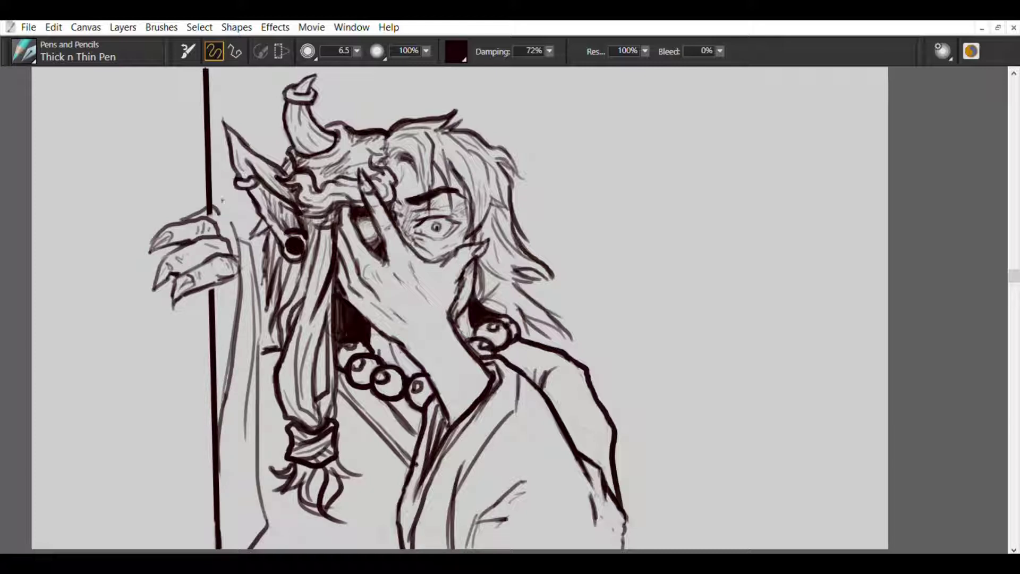
pyautogui.press('e')
pyautogui.moveTo(209, 205); pyautogui.dragTo(212, 214)
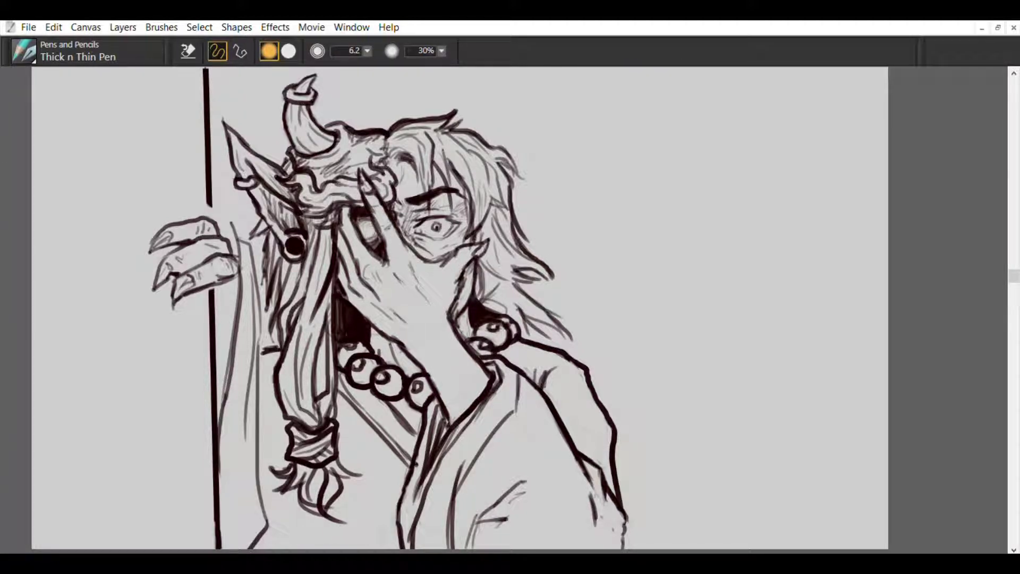
# Draw the top finger of the gripping hand and its pointed thumb emerging beneath the palm beside the vertical line.
pyautogui.press('n')
pyautogui.moveTo(154, 233)
pyautogui.mouseDown()
pyautogui.moveTo(166, 213)
pyautogui.moveTo(202, 203)
pyautogui.moveTo(217, 223)
pyautogui.mouseUp()
pyautogui.moveTo(169, 208)
pyautogui.mouseDown()
pyautogui.moveTo(203, 205)
pyautogui.moveTo(172, 204)
pyautogui.moveTo(150, 258)
pyautogui.moveTo(173, 239)
pyautogui.mouseUp()
pyautogui.moveTo(180, 223)
pyautogui.mouseDown()
pyautogui.moveTo(199, 217)
pyautogui.moveTo(225, 238)
pyautogui.mouseUp()
pyautogui.moveTo(170, 260)
pyautogui.mouseDown()
pyautogui.moveTo(200, 243)
pyautogui.moveTo(158, 263)
pyautogui.moveTo(157, 298)
pyautogui.moveTo(241, 248)
pyautogui.moveTo(241, 267)
pyautogui.mouseUp()
pyautogui.hotkey('ctrl', 'z')
pyautogui.moveTo(212, 235); pyautogui.dragTo(240, 256)
pyautogui.moveTo(238, 268)
pyautogui.mouseDown()
pyautogui.moveTo(215, 297)
pyautogui.moveTo(249, 291)
pyautogui.moveTo(222, 322)
pyautogui.moveTo(258, 312)
pyautogui.mouseUp()
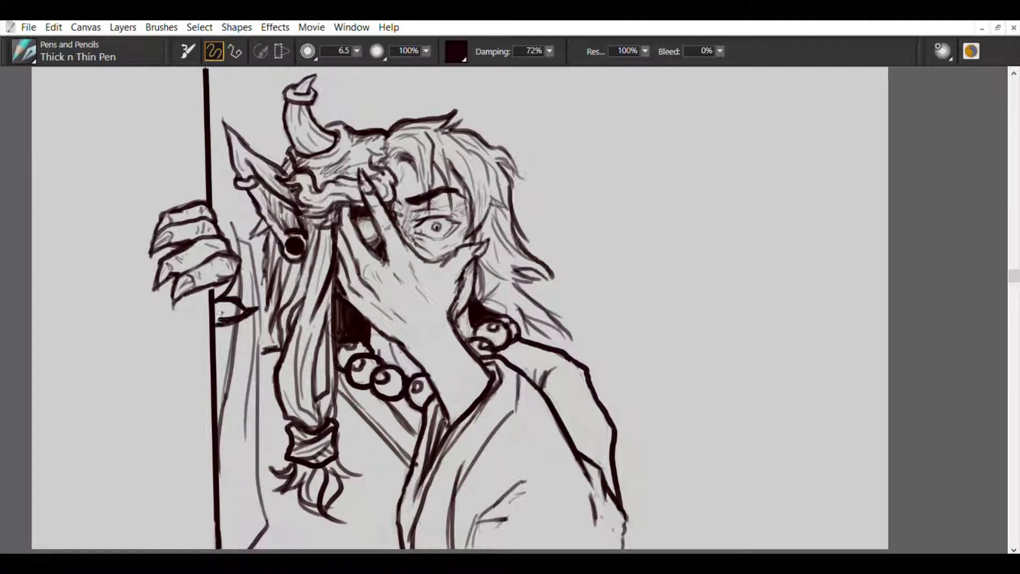
# Clean up the gripping hand's thumb and outline the back of the hand from the vertical line to the wrist.
pyautogui.press('e')
pyautogui.click(238, 312)
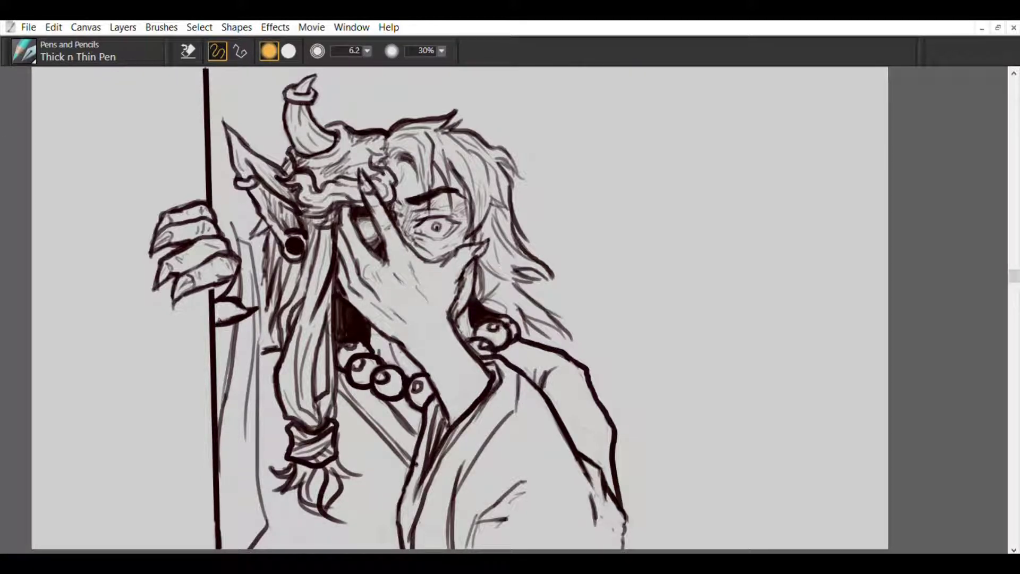
pyautogui.press('e')
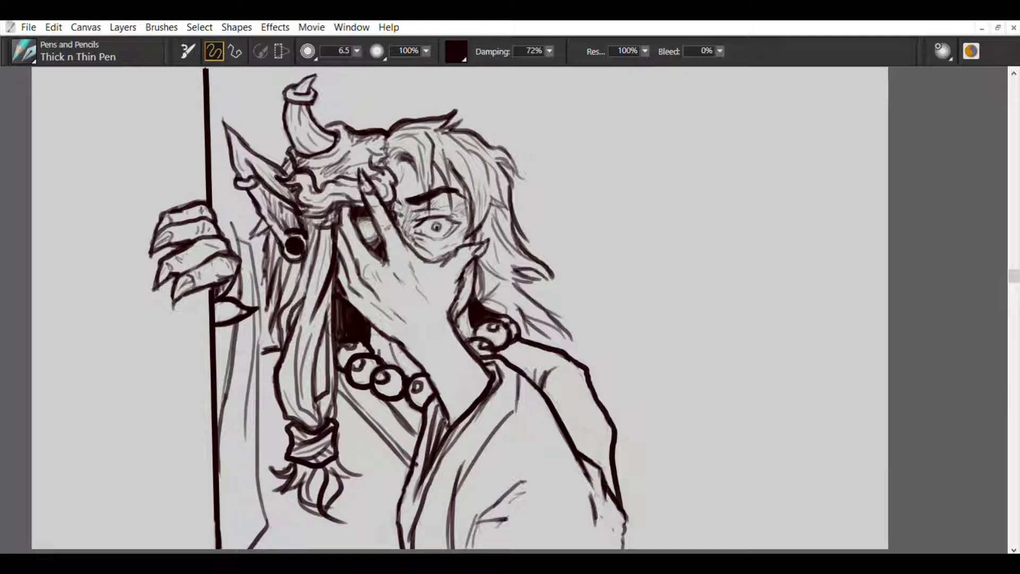
pyautogui.press('e')
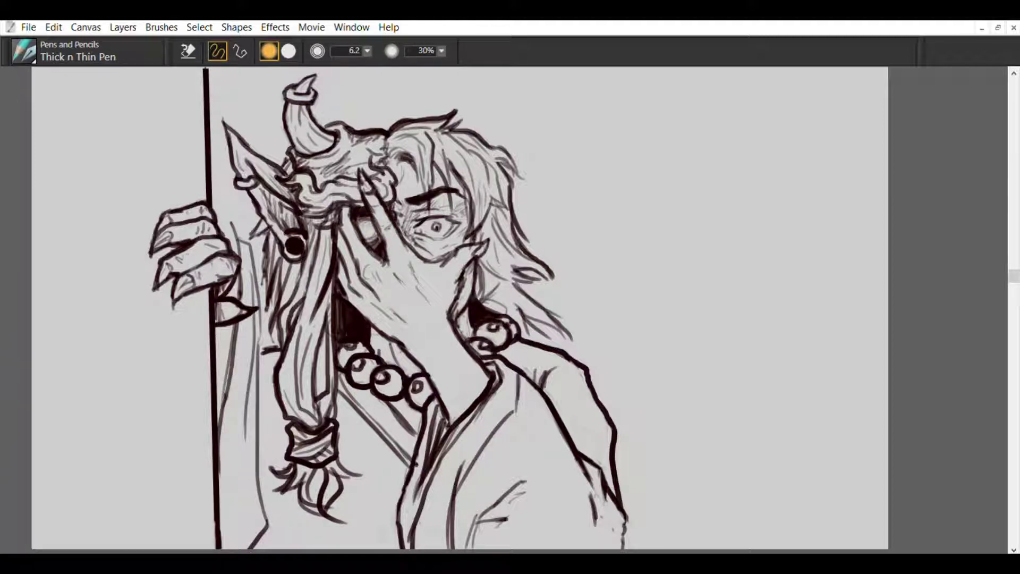
pyautogui.press('b')
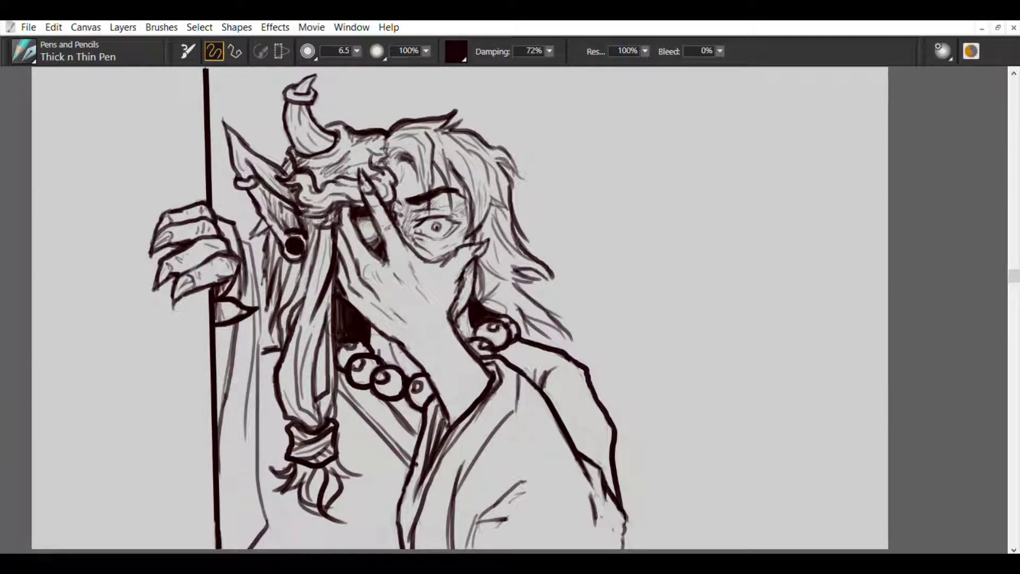
# Ink the raised sleeve's inner edge and add fold lines running down the forearm below the thumb.
pyautogui.press('space')
pyautogui.moveTo(15, 499); pyautogui.dragTo(35, 195)
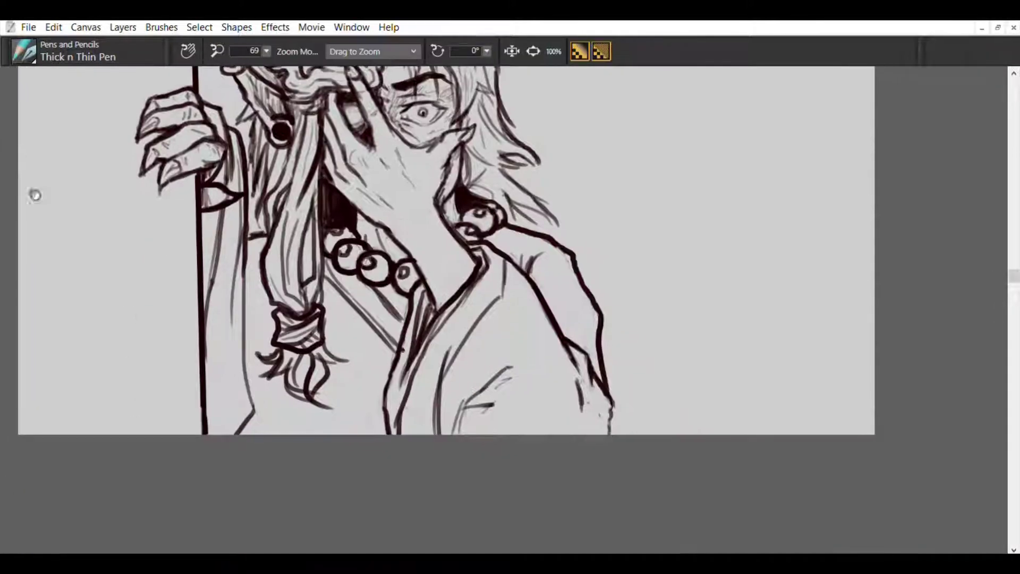
pyautogui.moveTo(223, 220); pyautogui.dragTo(206, 314)
pyautogui.moveTo(221, 257); pyautogui.dragTo(204, 312)
pyautogui.moveTo(241, 226); pyautogui.dragTo(225, 314)
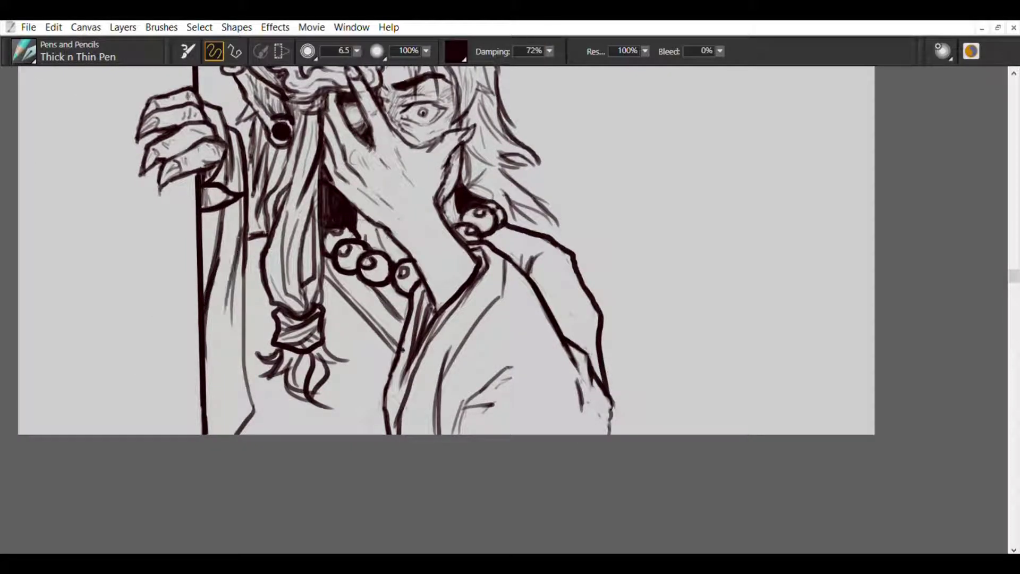
pyautogui.hotkey('ctrl', 'z')
pyautogui.moveTo(241, 247)
pyautogui.mouseDown()
pyautogui.moveTo(227, 385)
pyautogui.moveTo(227, 311)
pyautogui.mouseUp()
pyautogui.moveTo(237, 273); pyautogui.dragTo(230, 323)
# Ink the raised sleeve's outer edge down to its pointed hem corner and erase the leftover sketch lines along it.
pyautogui.moveTo(254, 259); pyautogui.dragTo(243, 398)
pyautogui.moveTo(262, 344); pyautogui.dragTo(244, 407)
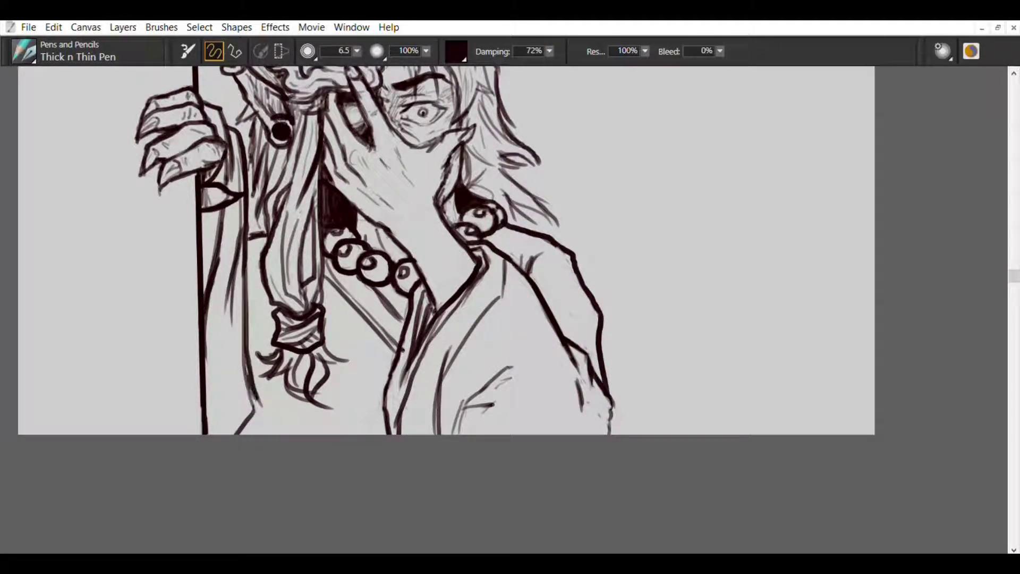
pyautogui.moveTo(254, 263)
pyautogui.mouseDown()
pyautogui.moveTo(260, 409)
pyautogui.moveTo(240, 435)
pyautogui.mouseUp()
pyautogui.press('e')
pyautogui.moveTo(245, 322); pyautogui.dragTo(239, 374)
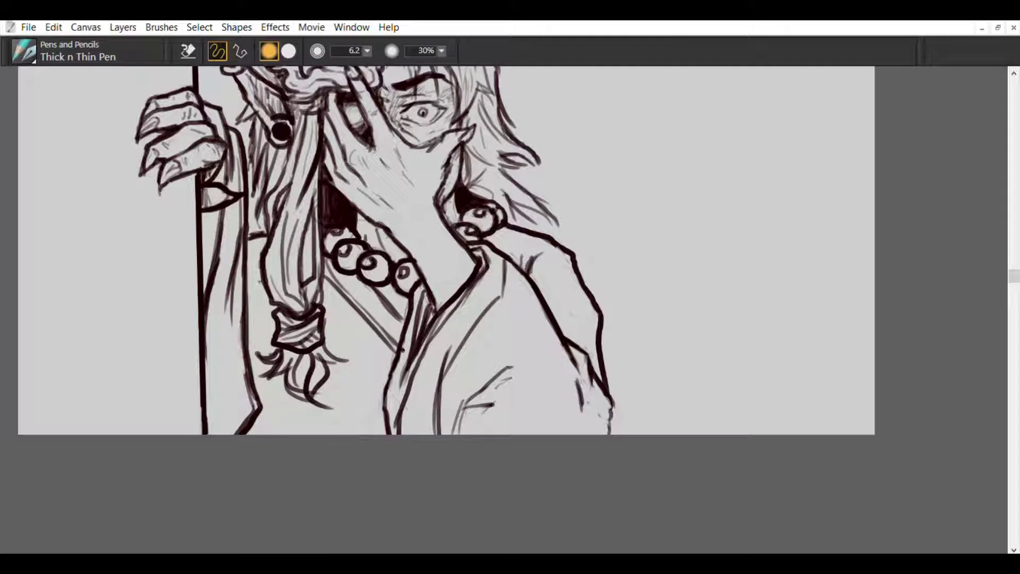
pyautogui.moveTo(248, 284); pyautogui.dragTo(238, 431)
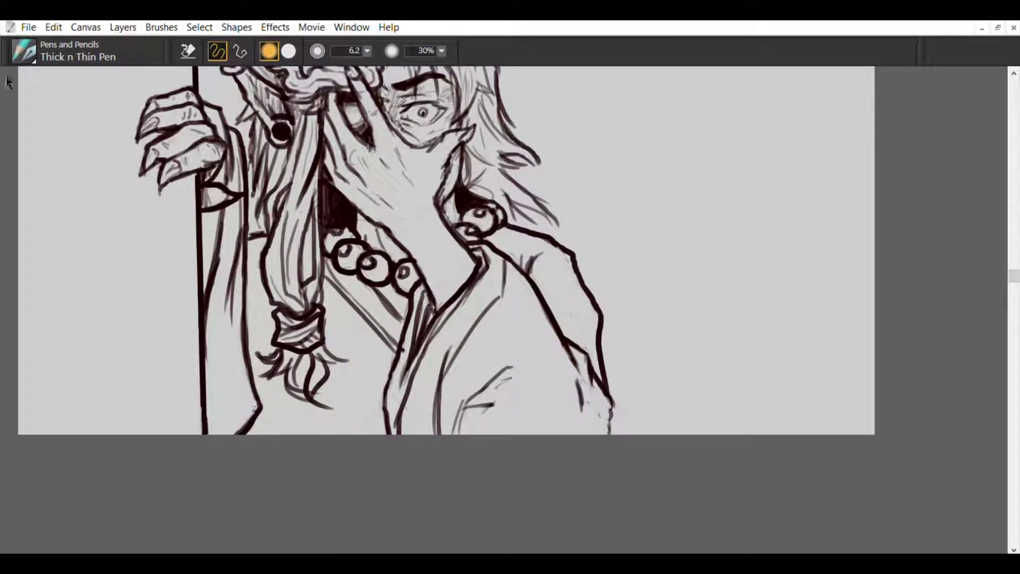
# Fill the gaps around the thumb and between the vertical line and raised sleeve with black, and add lower sleeve folds.
pyautogui.press('e')
pyautogui.moveTo(222, 345); pyautogui.dragTo(214, 409)
pyautogui.moveTo(222, 314); pyautogui.dragTo(215, 435)
pyautogui.moveTo(223, 384); pyautogui.dragTo(218, 435)
pyautogui.moveTo(207, 213); pyautogui.dragTo(205, 297)
pyautogui.press('e')
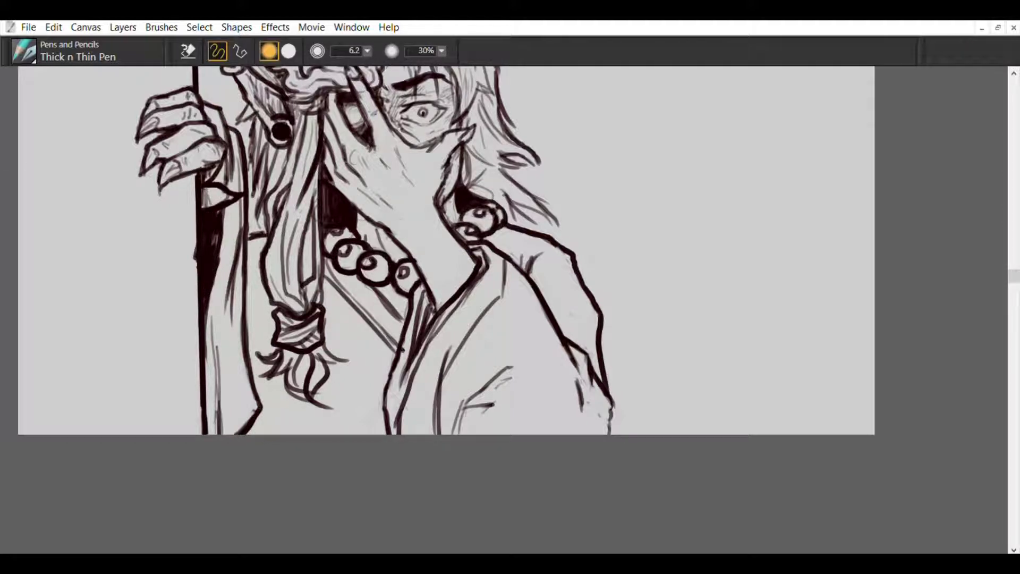
pyautogui.press('e')
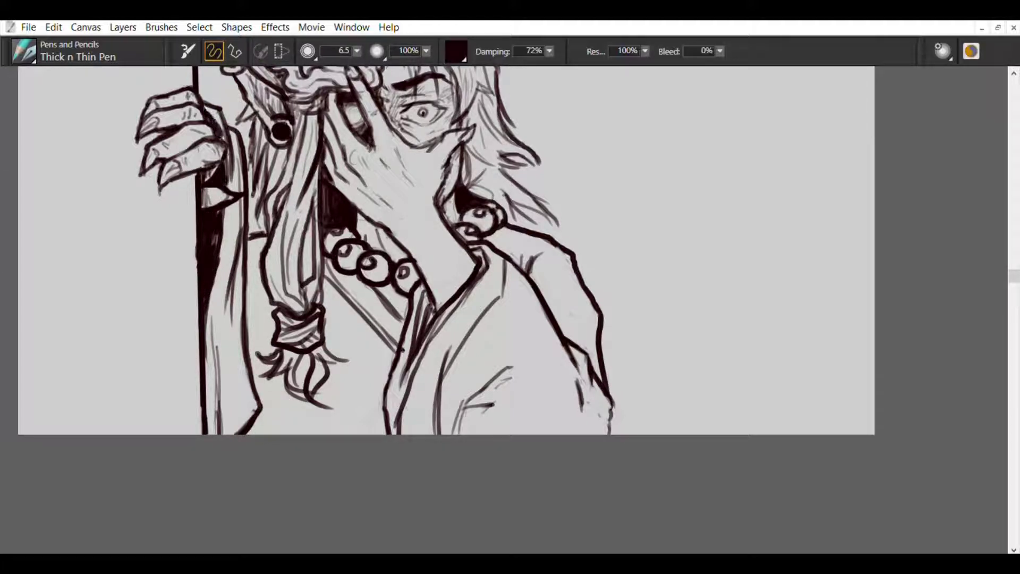
pyautogui.press('e')
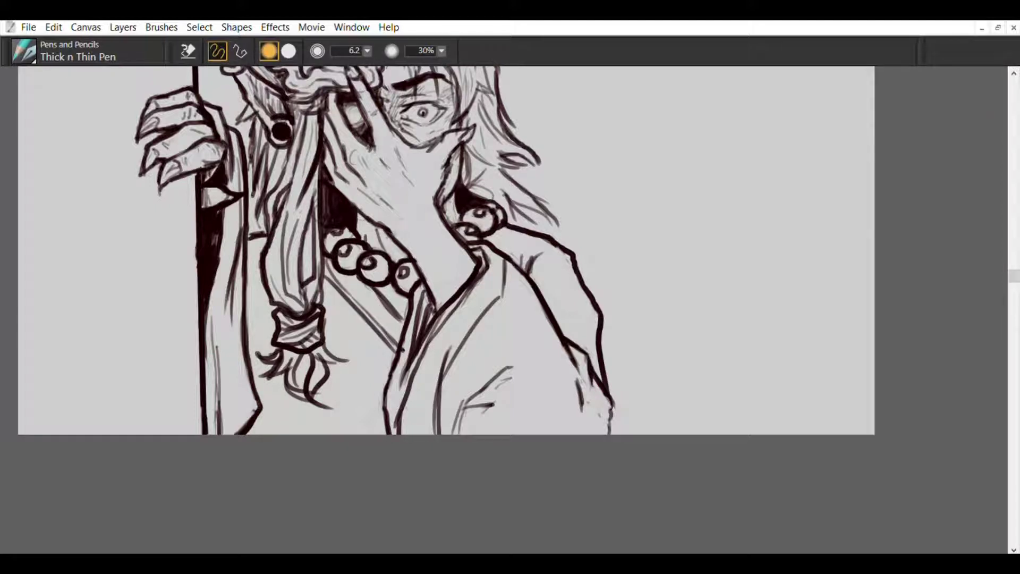
pyautogui.press('e')
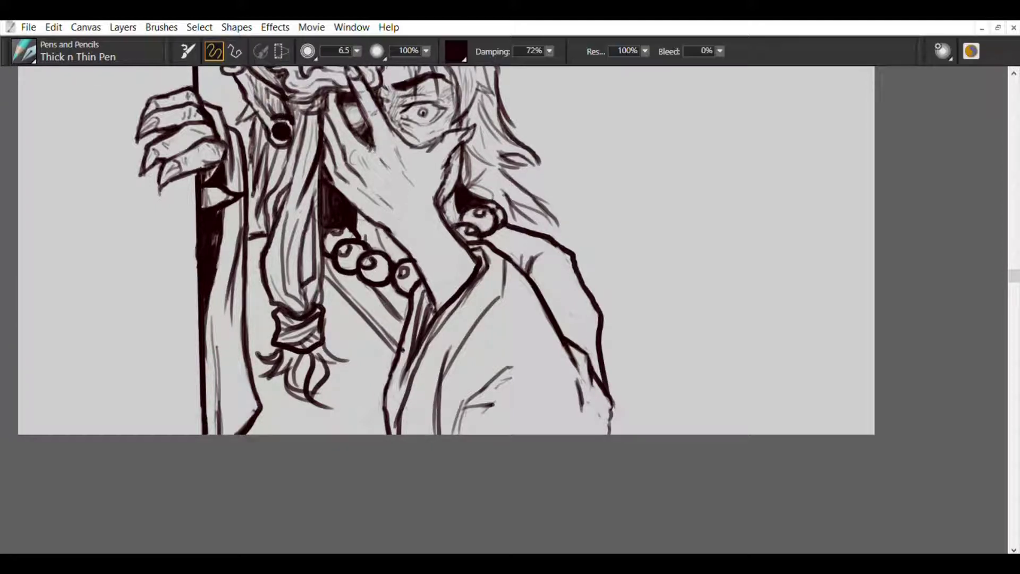
# Draw the waist sash along the canvas's lower edge and fill the gap between the raised sleeve and torso with dark shading.
pyautogui.moveTo(11, 496)
pyautogui.mouseDown()
pyautogui.moveTo(50, 419)
pyautogui.moveTo(103, 404)
pyautogui.moveTo(39, 451)
pyautogui.moveTo(167, 416)
pyautogui.mouseUp()
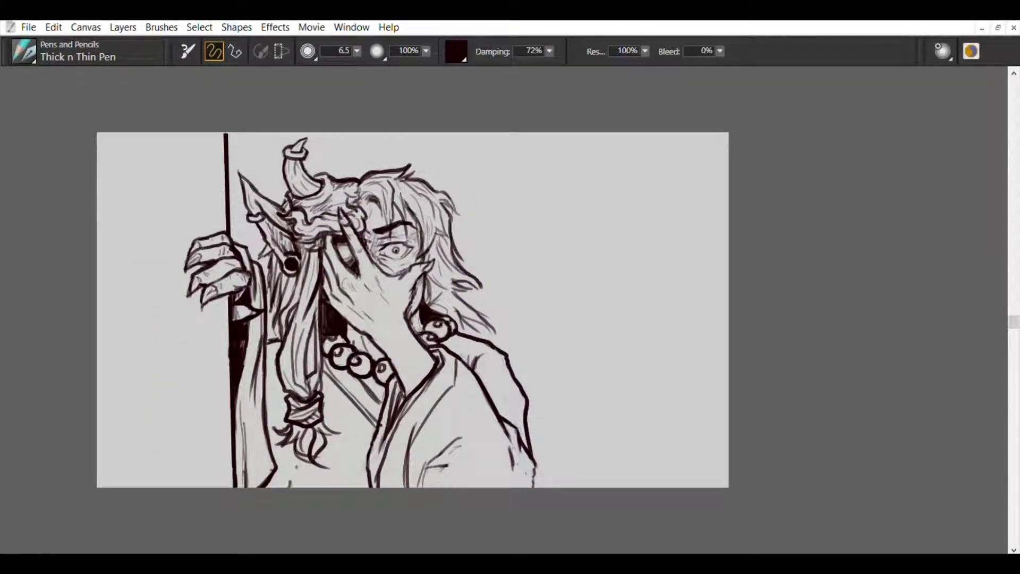
pyautogui.moveTo(291, 486); pyautogui.dragTo(360, 475)
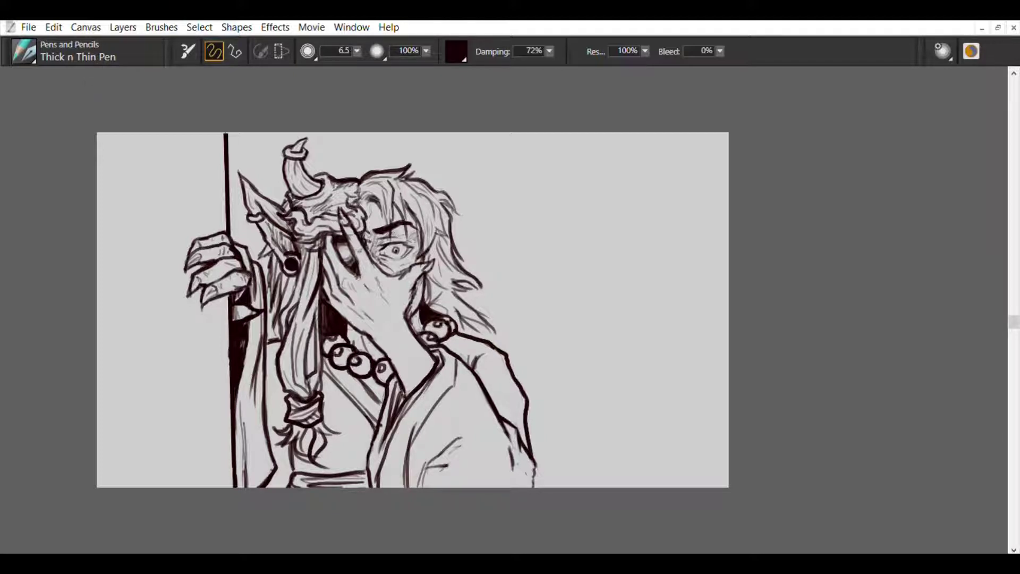
pyautogui.moveTo(285, 397)
pyautogui.mouseDown()
pyautogui.moveTo(267, 445)
pyautogui.moveTo(268, 487)
pyautogui.mouseUp()
pyautogui.moveTo(282, 446)
pyautogui.mouseDown()
pyautogui.moveTo(271, 488)
pyautogui.moveTo(287, 483)
pyautogui.mouseUp()
pyautogui.moveTo(283, 406); pyautogui.dragTo(265, 469)
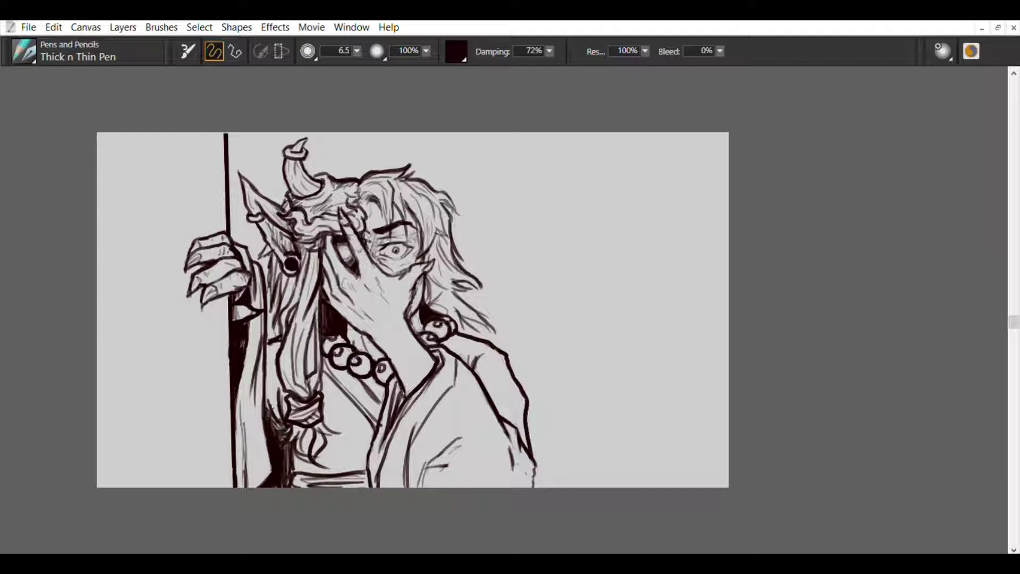
# Add and darken hair strands behind the hanging tied lock, from the earring down beside the raised sleeve, and clean their edges.
pyautogui.moveTo(274, 346)
pyautogui.mouseDown()
pyautogui.moveTo(266, 411)
pyautogui.moveTo(267, 397)
pyautogui.mouseUp()
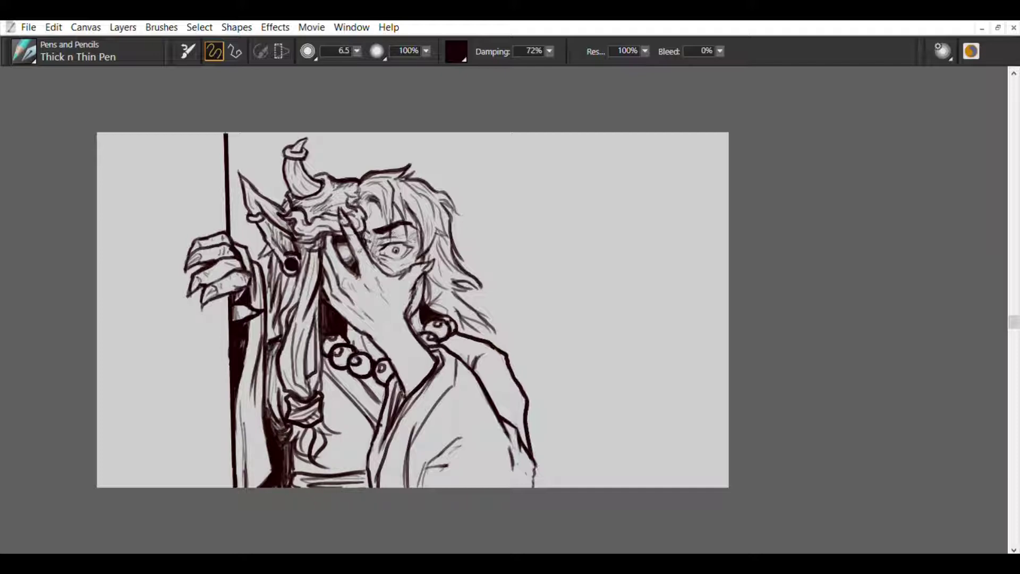
pyautogui.moveTo(280, 343); pyautogui.dragTo(263, 383)
pyautogui.moveTo(9, 515)
pyautogui.mouseDown()
pyautogui.moveTo(91, 440)
pyautogui.moveTo(50, 250)
pyautogui.moveTo(82, 93)
pyautogui.mouseUp()
pyautogui.moveTo(260, 271)
pyautogui.mouseDown()
pyautogui.moveTo(235, 306)
pyautogui.moveTo(273, 346)
pyautogui.mouseUp()
pyautogui.moveTo(292, 281); pyautogui.dragTo(281, 315)
pyautogui.moveTo(257, 409); pyautogui.dragTo(268, 358)
pyautogui.moveTo(294, 311); pyautogui.dragTo(244, 406)
pyautogui.press('e')
pyautogui.moveTo(261, 333); pyautogui.dragTo(249, 364)
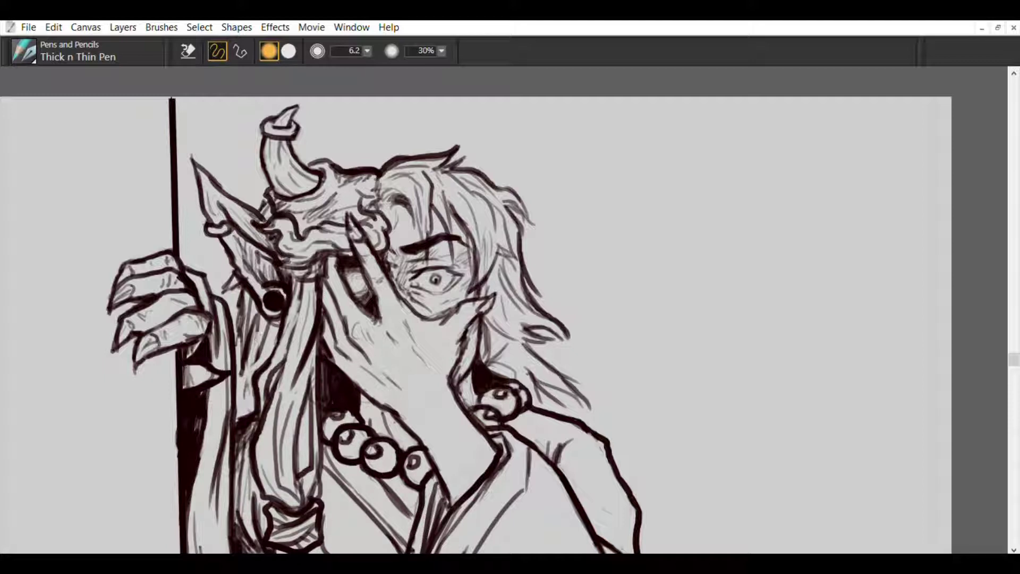
pyautogui.moveTo(248, 299); pyautogui.dragTo(240, 335)
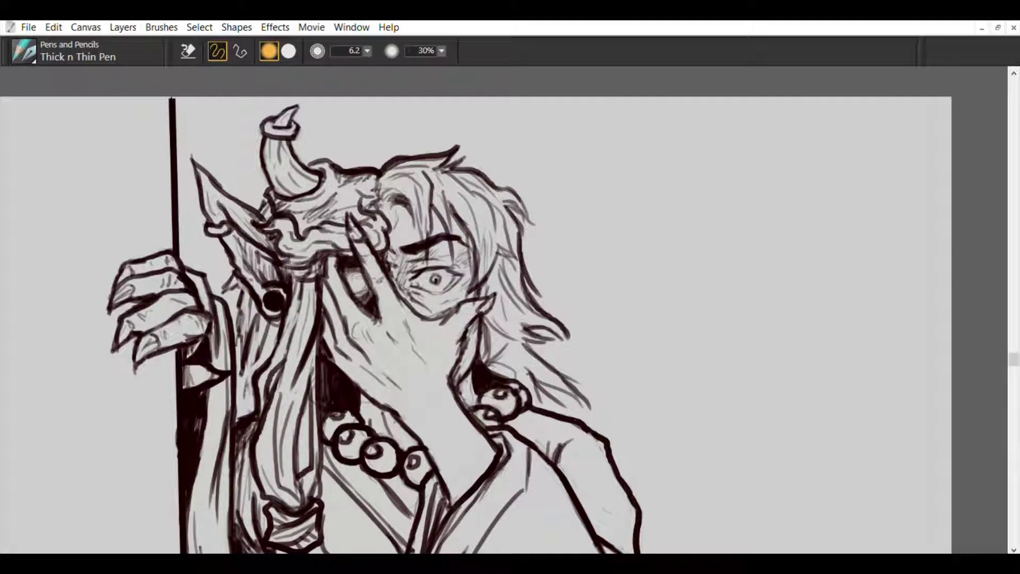
# Add shading strokes to the neck beneath the face-covering hand's wrist, beside the necklace beads.
pyautogui.hotkey('ctrl', 'space')
pyautogui.moveTo(7, 524); pyautogui.dragTo(21, 490)
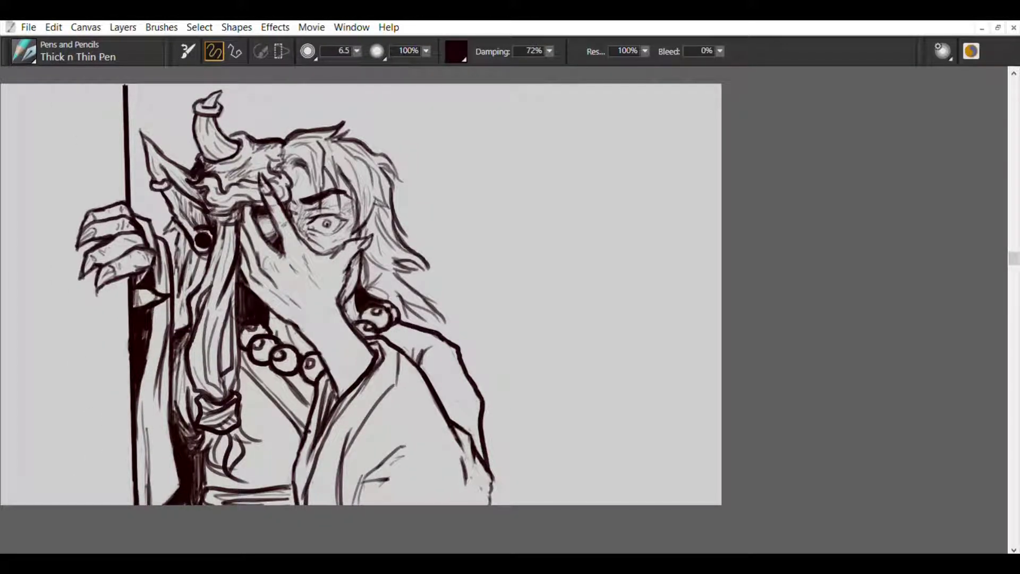
pyautogui.hotkey('ctrl', 'space')
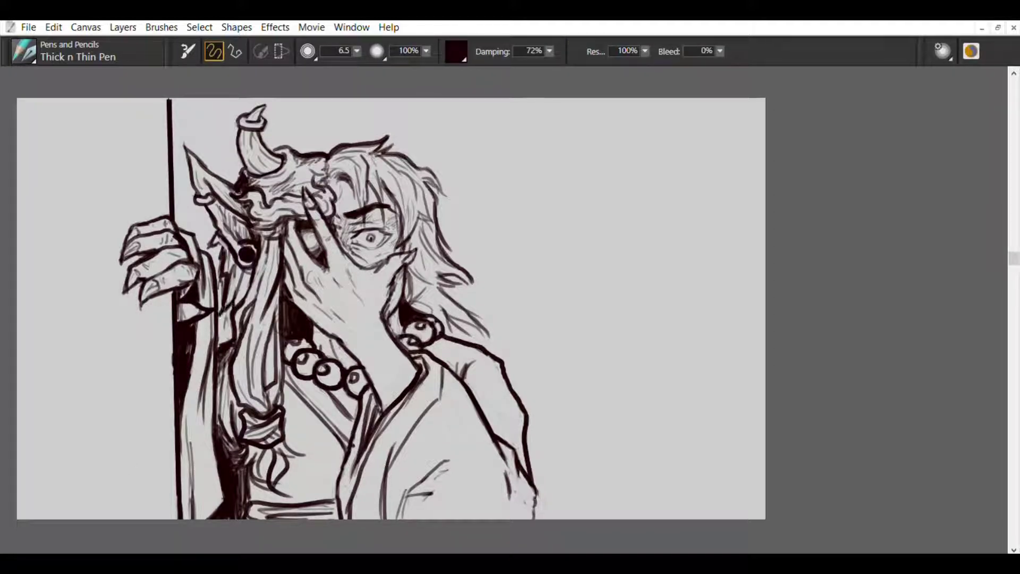
pyautogui.press('n')
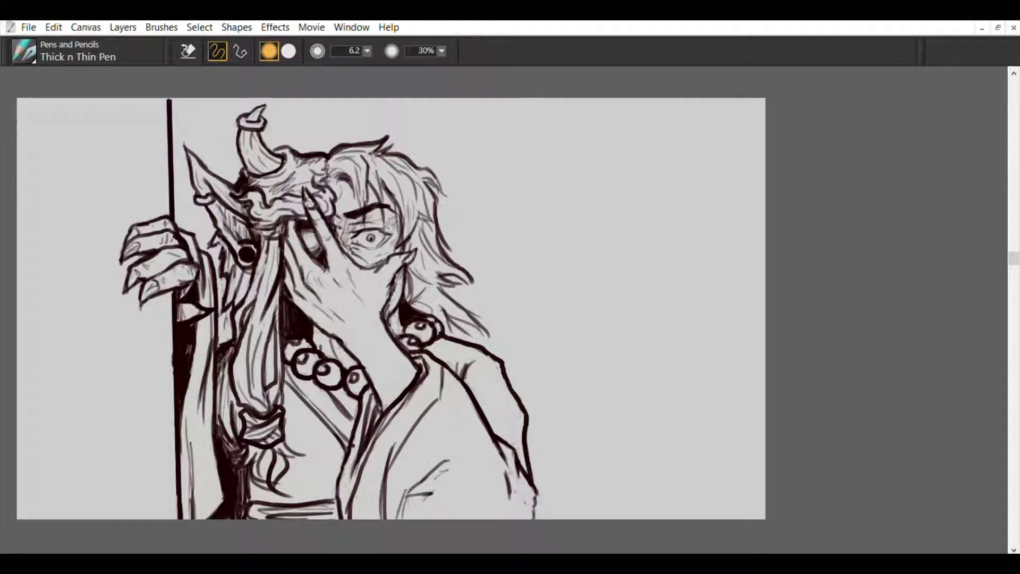
pyautogui.press('n')
pyautogui.moveTo(319, 321)
pyautogui.mouseDown()
pyautogui.moveTo(314, 347)
pyautogui.moveTo(337, 342)
pyautogui.moveTo(353, 365)
pyautogui.moveTo(332, 346)
pyautogui.mouseUp()
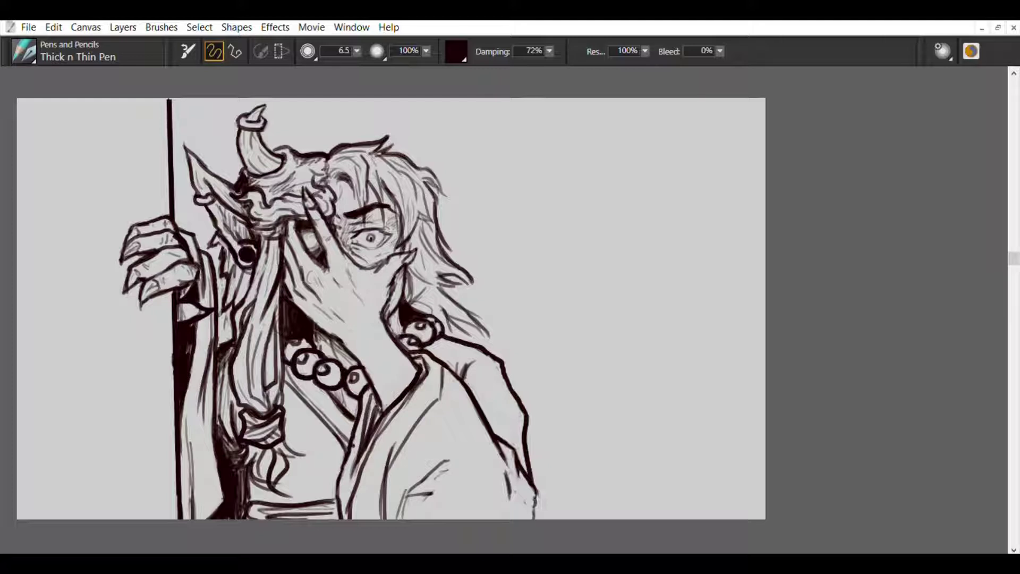
# Add light fold lines to the robe's chest above the sash and extend the front sleeve's outer edge to the canvas bottom.
pyautogui.moveTo(295, 381); pyautogui.dragTo(278, 423)
pyautogui.moveTo(313, 489); pyautogui.dragTo(294, 502)
pyautogui.moveTo(295, 480)
pyautogui.mouseDown()
pyautogui.moveTo(247, 512)
pyautogui.moveTo(238, 506)
pyautogui.mouseUp()
pyautogui.hotkey('ctrl', 'z')
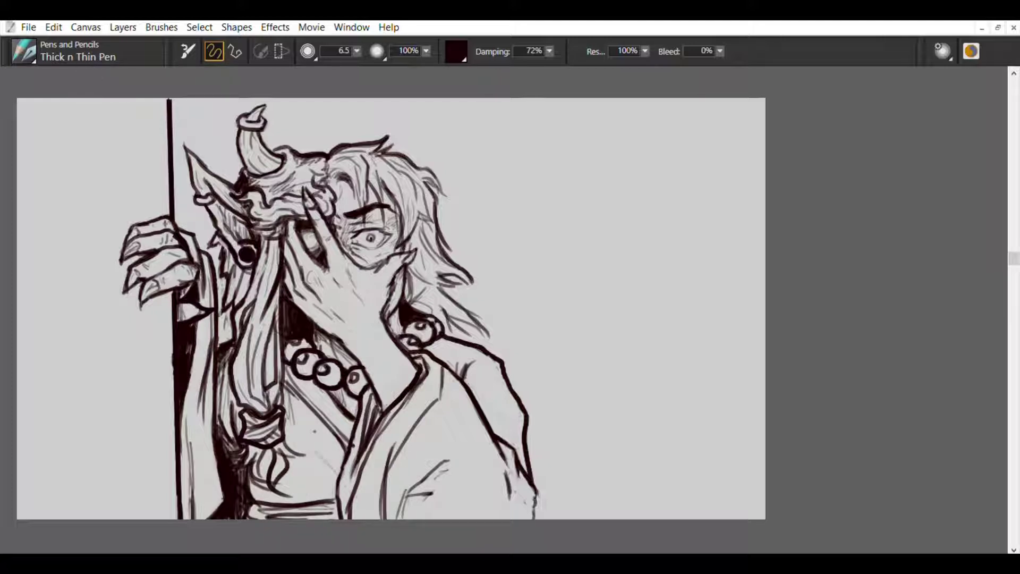
pyautogui.moveTo(310, 442); pyautogui.dragTo(324, 467)
pyautogui.moveTo(325, 446); pyautogui.dragTo(339, 474)
pyautogui.moveTo(253, 475); pyautogui.dragTo(246, 491)
pyautogui.moveTo(542, 490); pyautogui.dragTo(533, 518)
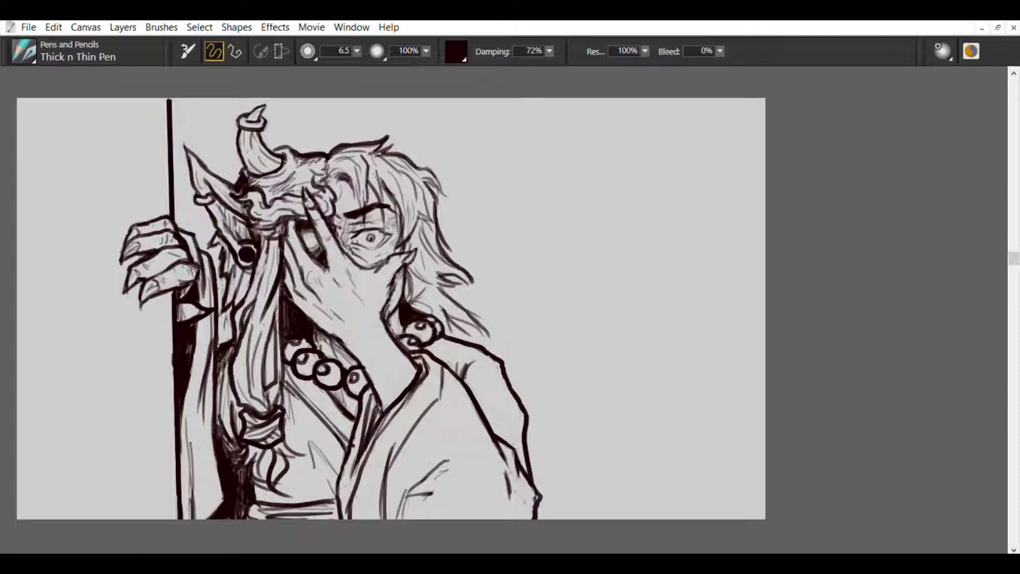
# Darken the upper lid line of the uncovered eye and clean up the strokes around it.
pyautogui.scroll(3, 146, 434)
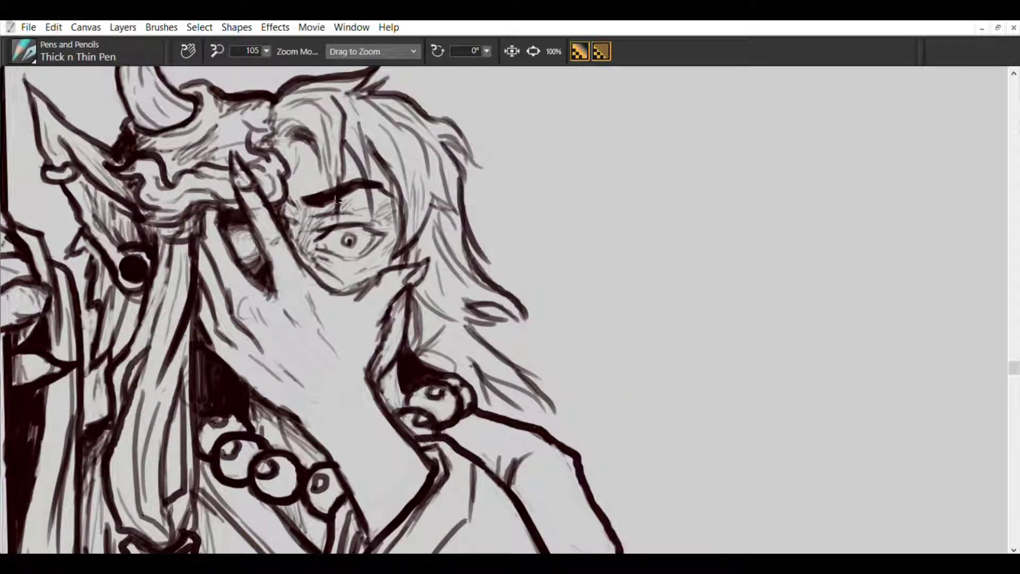
pyautogui.moveTo(357, 228); pyautogui.dragTo(383, 222)
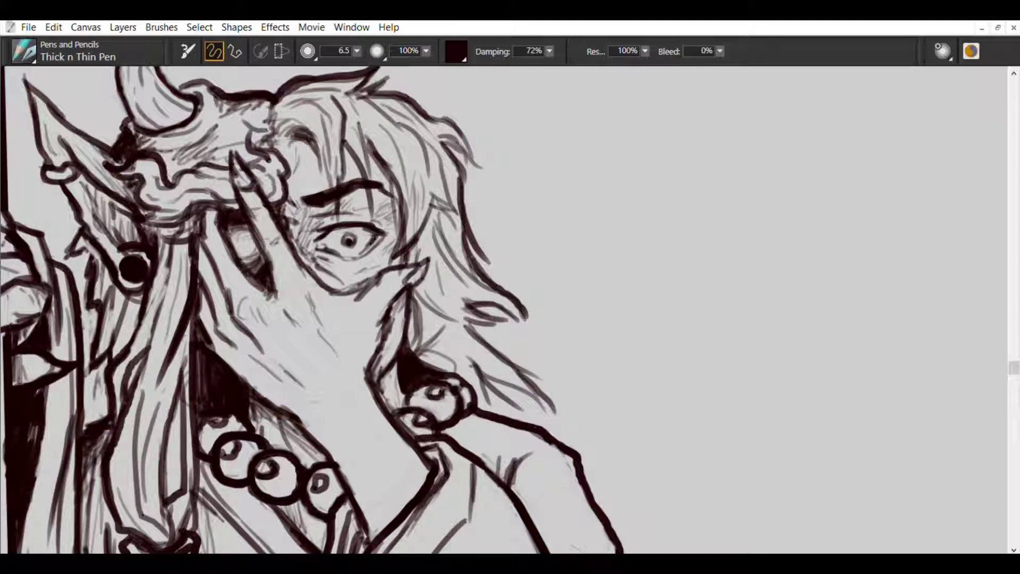
pyautogui.press('e')
pyautogui.moveTo(336, 229); pyautogui.dragTo(371, 226)
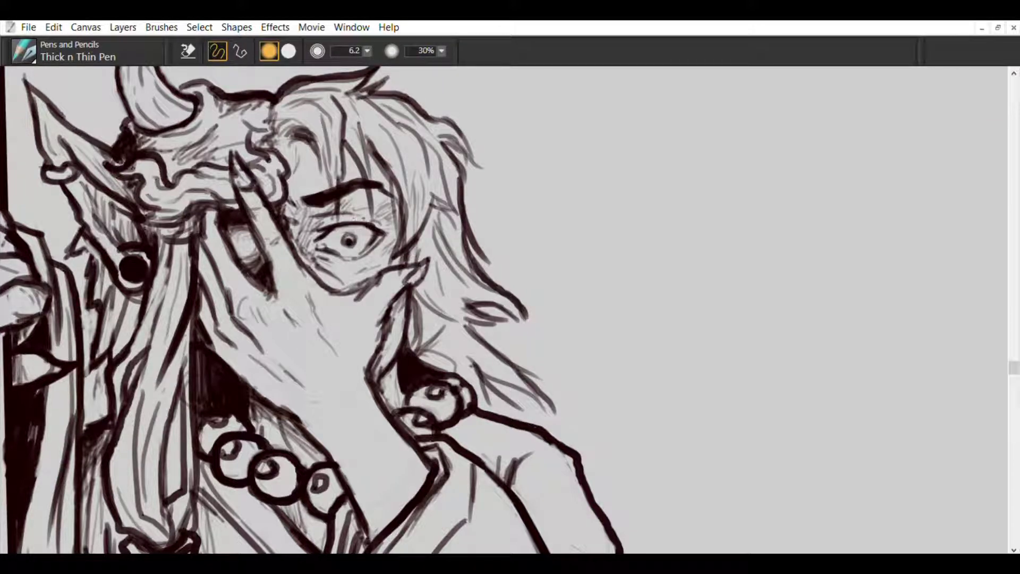
# Crop the canvas closely around the character, removing the empty areas on both sides, and fit the drawing in view.
pyautogui.hotkey('ctrl', 'shift', 'c')
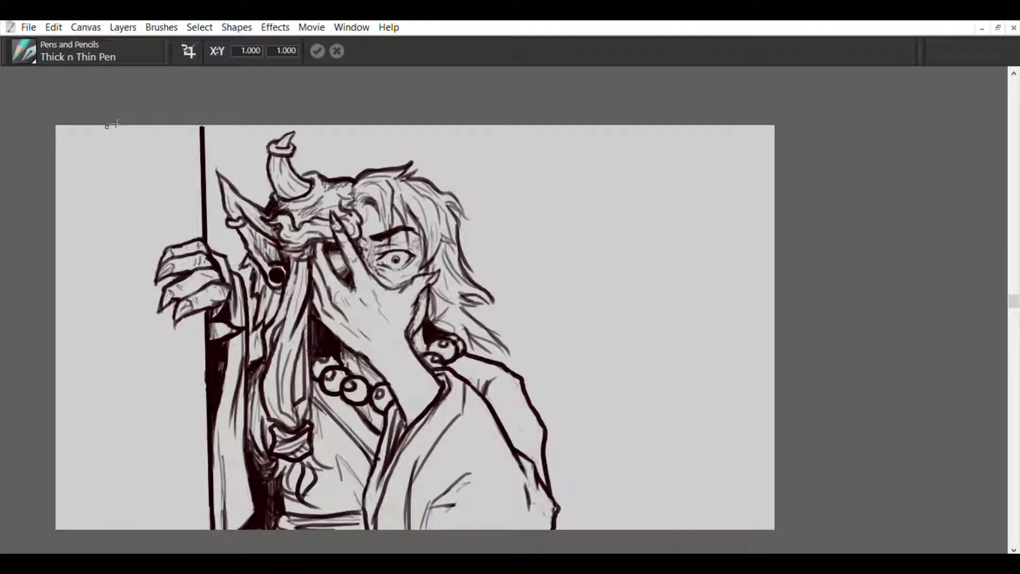
pyautogui.moveTo(109, 126); pyautogui.dragTo(613, 529)
pyautogui.click(317, 51)
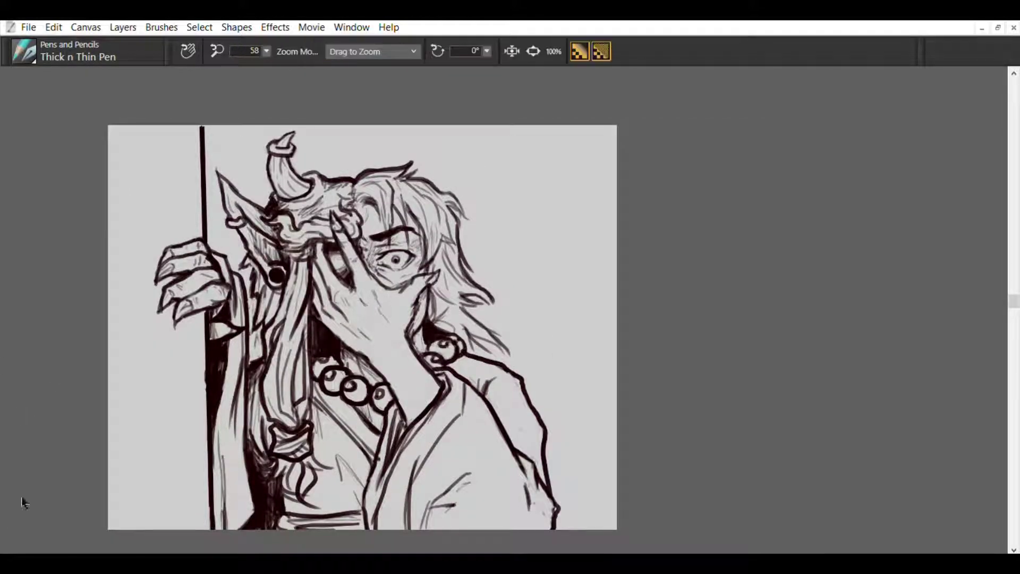
pyautogui.hotkey('ctrl', '0')
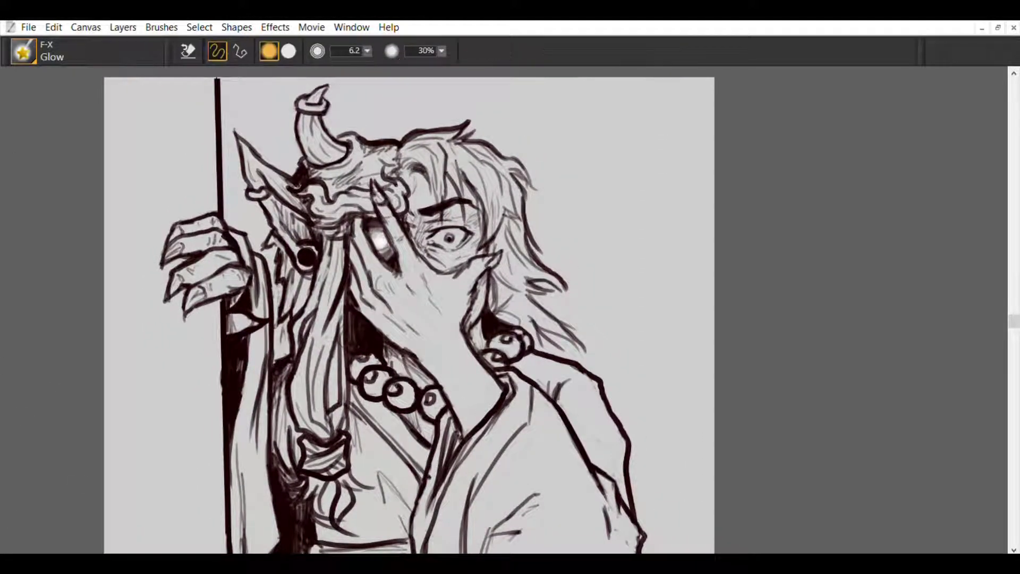
# Add white highlights to the eyes and to the fingernails of the hand gripping the vertical edge.
pyautogui.moveTo(432, 239)
pyautogui.mouseDown()
pyautogui.moveTo(463, 233)
pyautogui.moveTo(446, 244)
pyautogui.mouseUp()
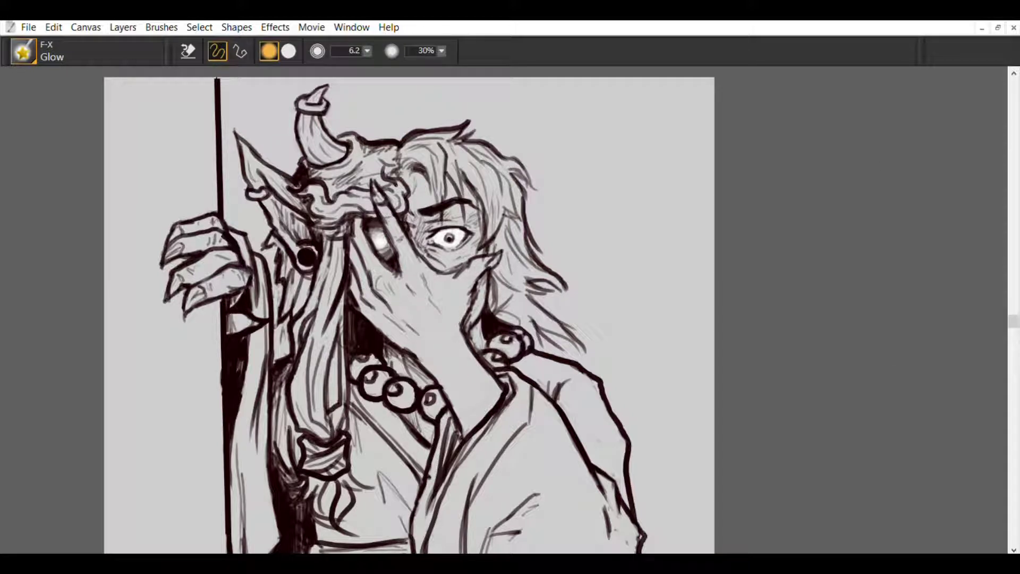
pyautogui.moveTo(178, 230); pyautogui.dragTo(171, 255)
pyautogui.moveTo(175, 281); pyautogui.dragTo(191, 302)
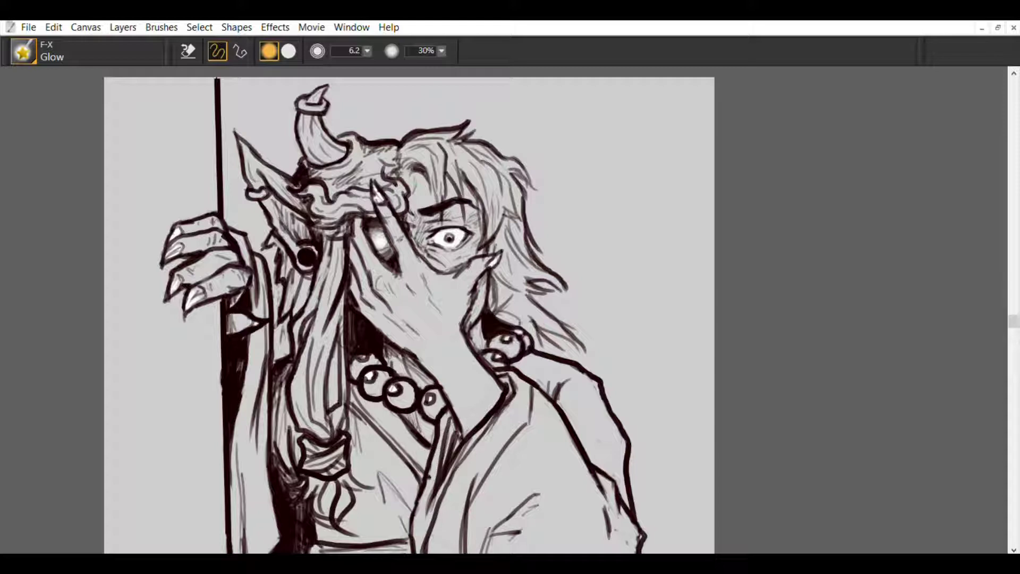
# Add white highlights to the necklace beads, the horn ring and the wavy brow band of the mask.
pyautogui.moveTo(433, 413); pyautogui.dragTo(429, 408)
pyautogui.moveTo(399, 404); pyautogui.dragTo(394, 399)
pyautogui.moveTo(371, 392); pyautogui.dragTo(368, 386)
pyautogui.moveTo(311, 191)
pyautogui.mouseDown()
pyautogui.moveTo(366, 197)
pyautogui.moveTo(321, 212)
pyautogui.moveTo(340, 234)
pyautogui.moveTo(398, 191)
pyautogui.mouseUp()
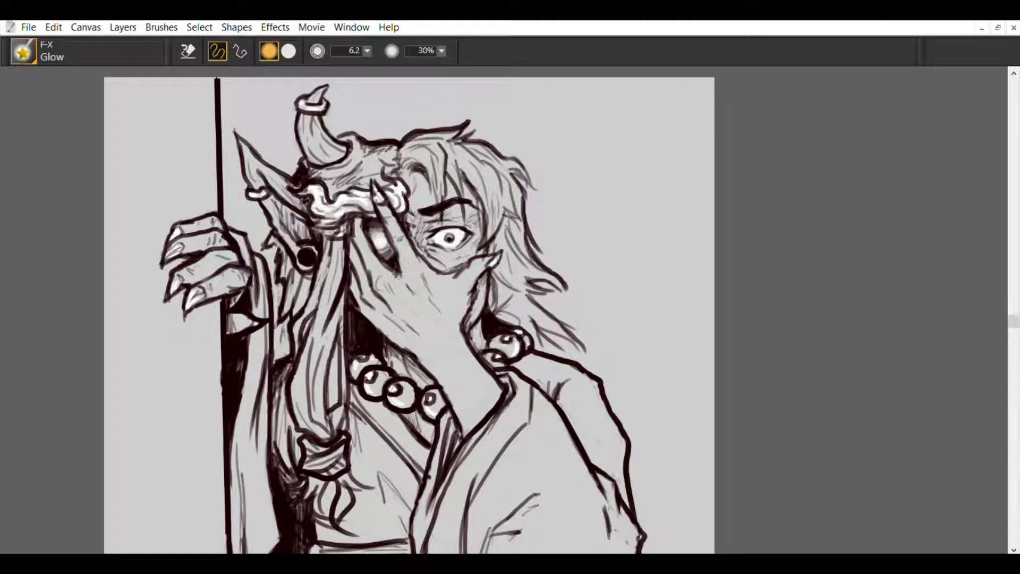
# Lighten the hanging tied lock, the strands beside the earring and the tuft below the tie with white highlights.
pyautogui.press('/')
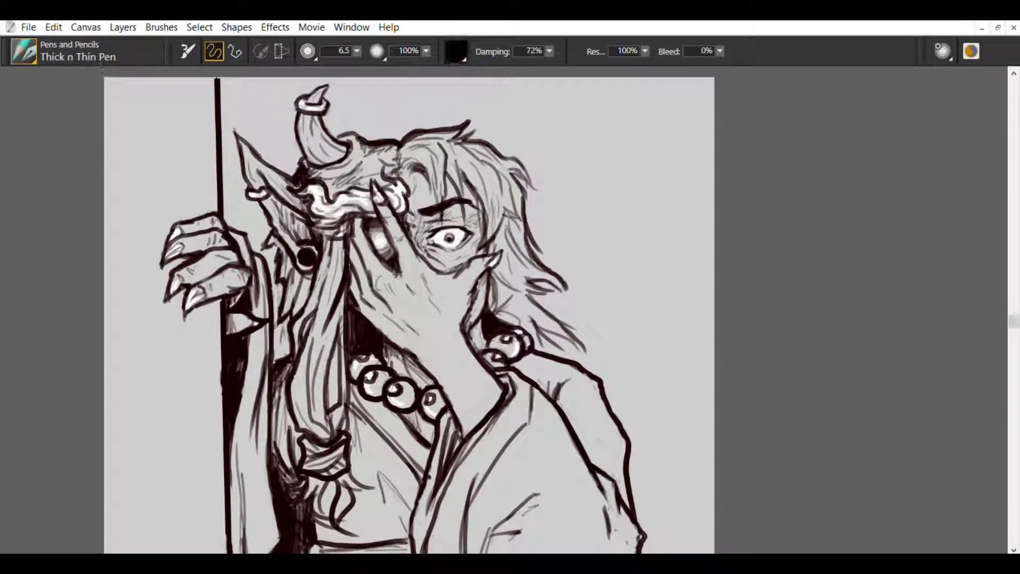
pyautogui.press('n')
pyautogui.moveTo(341, 315); pyautogui.dragTo(339, 346)
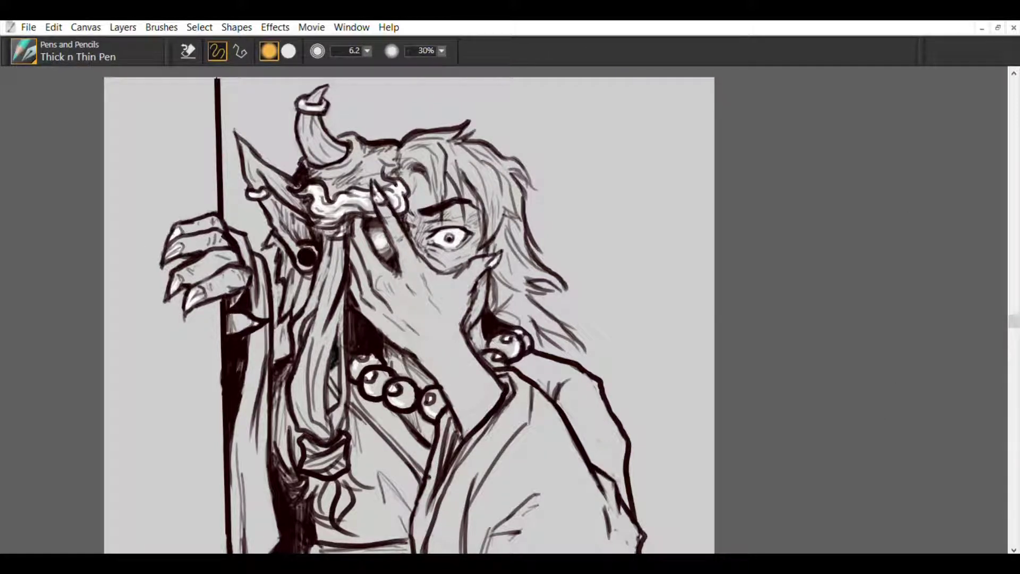
pyautogui.moveTo(340, 308); pyautogui.dragTo(335, 425)
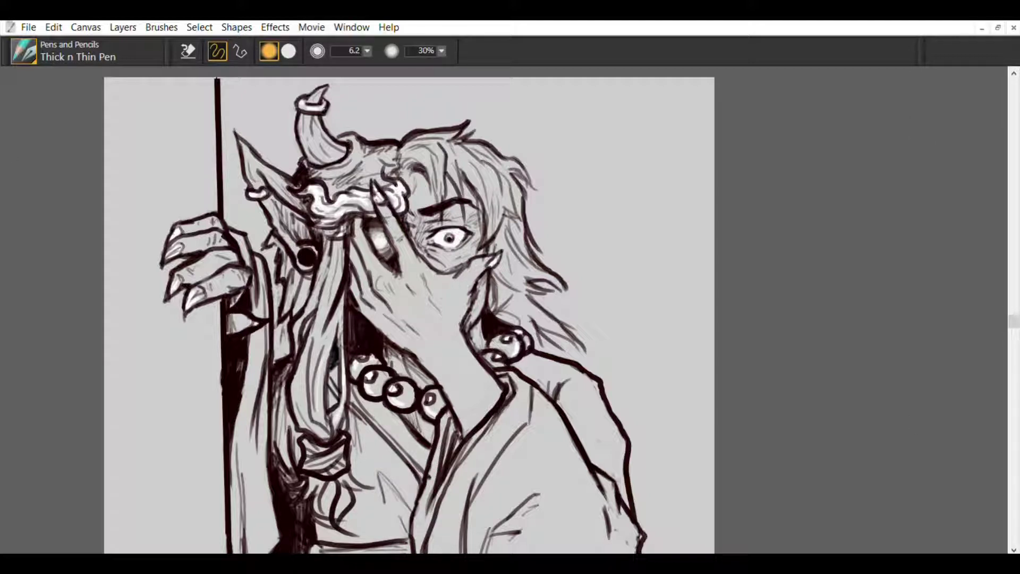
pyautogui.moveTo(306, 361); pyautogui.dragTo(302, 430)
pyautogui.moveTo(319, 244); pyautogui.dragTo(329, 329)
pyautogui.moveTo(297, 273); pyautogui.dragTo(329, 346)
pyautogui.moveTo(289, 238); pyautogui.dragTo(268, 274)
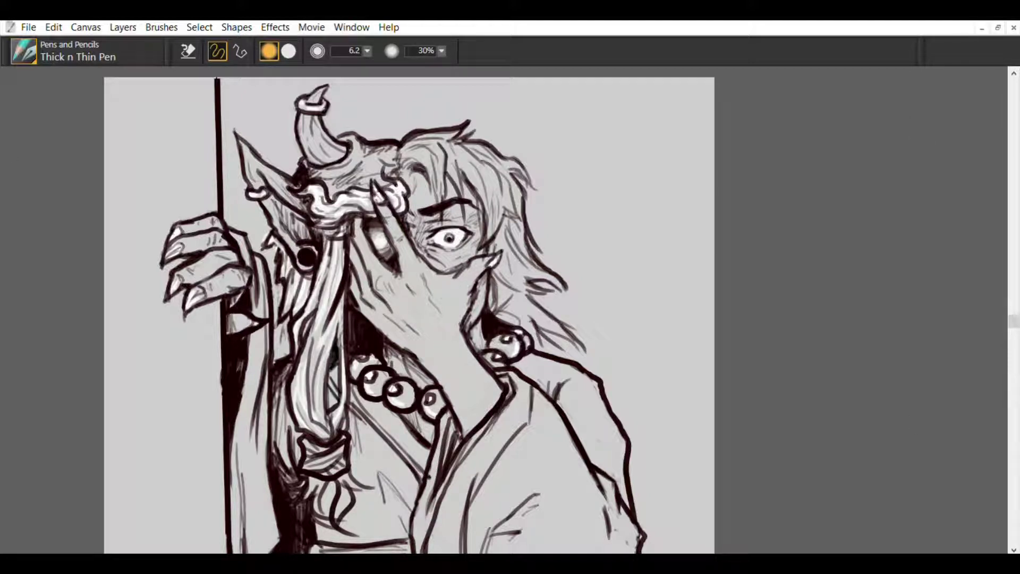
pyautogui.moveTo(310, 482); pyautogui.dragTo(340, 516)
pyautogui.moveTo(363, 477); pyautogui.dragTo(340, 508)
# Add white highlight strokes to the loose hair on the uncovered side, from the crown and bangs to the tips above the shoulder.
pyautogui.moveTo(561, 350); pyautogui.dragTo(522, 301)
pyautogui.moveTo(553, 287); pyautogui.dragTo(513, 225)
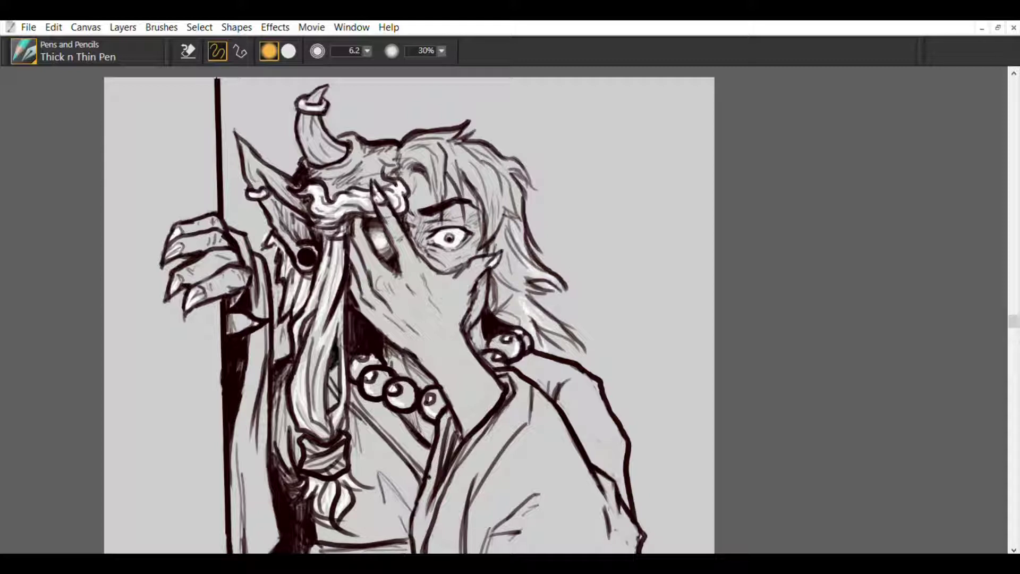
pyautogui.moveTo(512, 181); pyautogui.dragTo(519, 232)
pyautogui.moveTo(479, 148); pyautogui.dragTo(530, 175)
pyautogui.moveTo(409, 134); pyautogui.dragTo(481, 153)
pyautogui.moveTo(420, 147); pyautogui.dragTo(436, 185)
pyautogui.moveTo(465, 154); pyautogui.dragTo(494, 228)
pyautogui.moveTo(483, 171); pyautogui.dragTo(502, 219)
pyautogui.moveTo(502, 211)
pyautogui.mouseDown()
pyautogui.moveTo(518, 289)
pyautogui.moveTo(506, 325)
pyautogui.mouseUp()
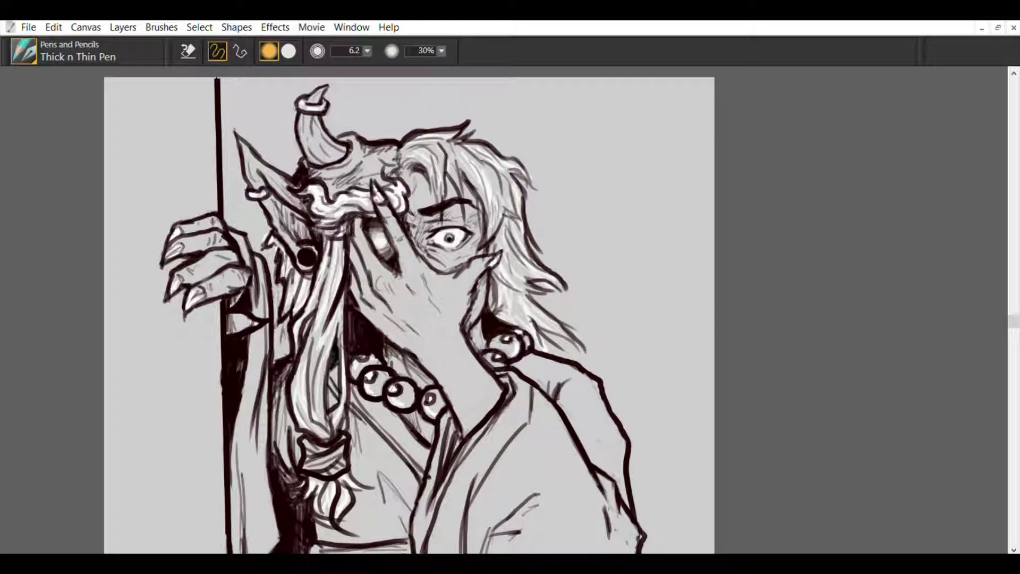
# Add white highlights along the shoulder folds, the front sleeve's upper edge and the robe's collar.
pyautogui.moveTo(538, 358); pyautogui.dragTo(611, 435)
pyautogui.moveTo(596, 390); pyautogui.dragTo(635, 537)
pyautogui.moveTo(545, 401); pyautogui.dragTo(596, 496)
pyautogui.moveTo(513, 393); pyautogui.dragTo(419, 541)
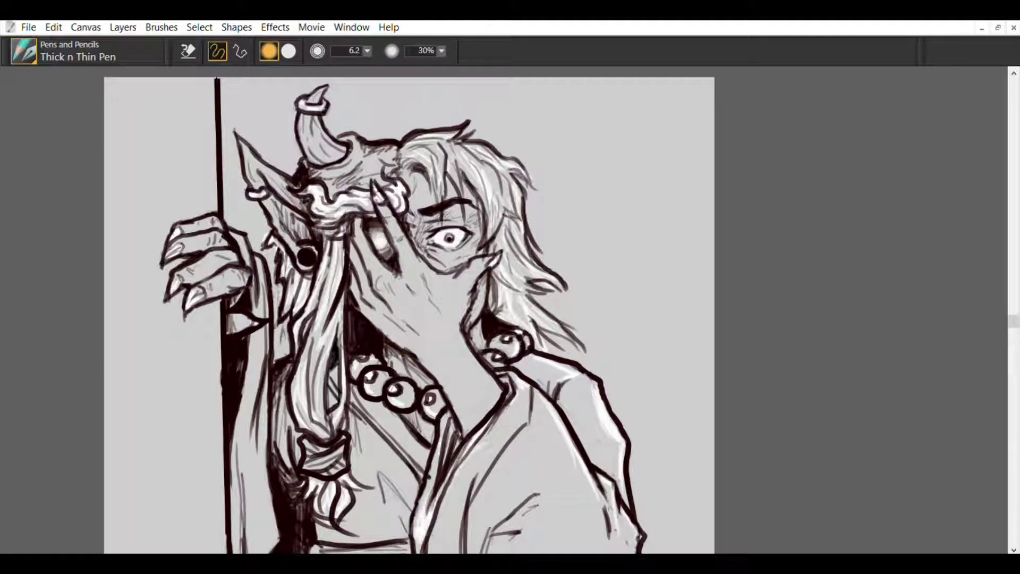
pyautogui.moveTo(451, 415); pyautogui.dragTo(417, 531)
# Add long white highlights down the raised sleeve beside the vertical edge.
pyautogui.moveTo(254, 334); pyautogui.dragTo(234, 546)
pyautogui.moveTo(245, 237); pyautogui.dragTo(266, 319)
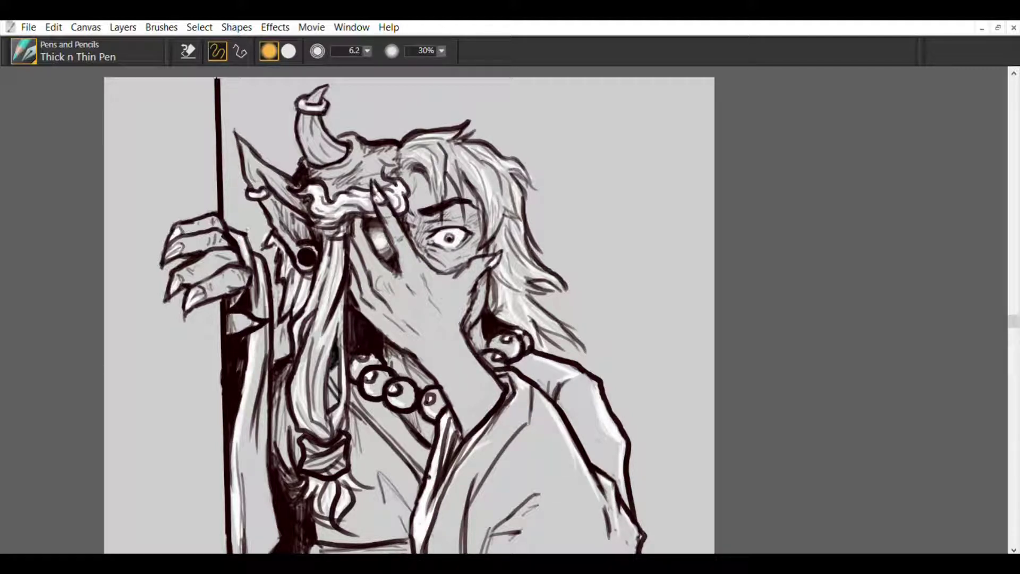
pyautogui.moveTo(269, 393); pyautogui.dragTo(259, 539)
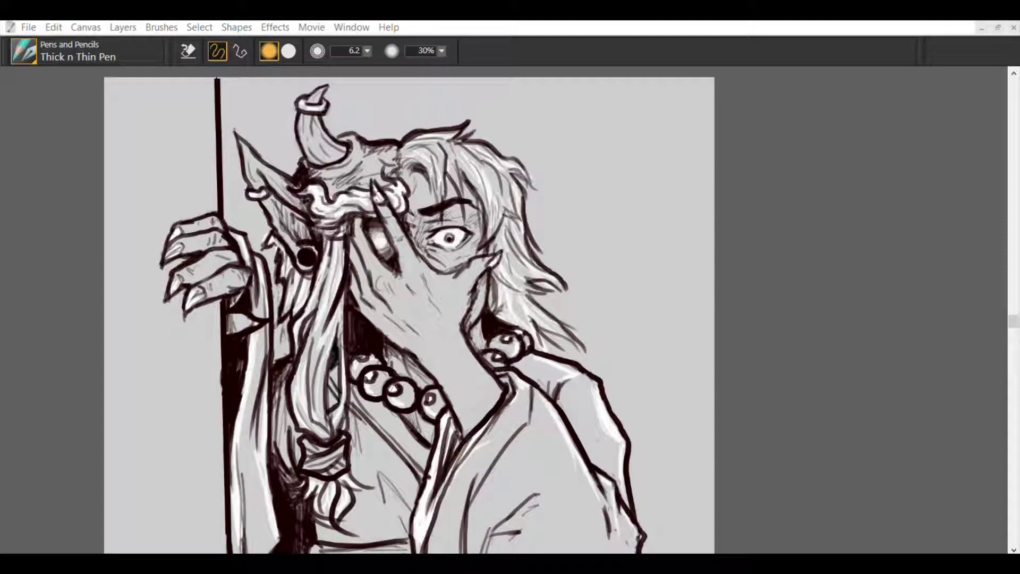